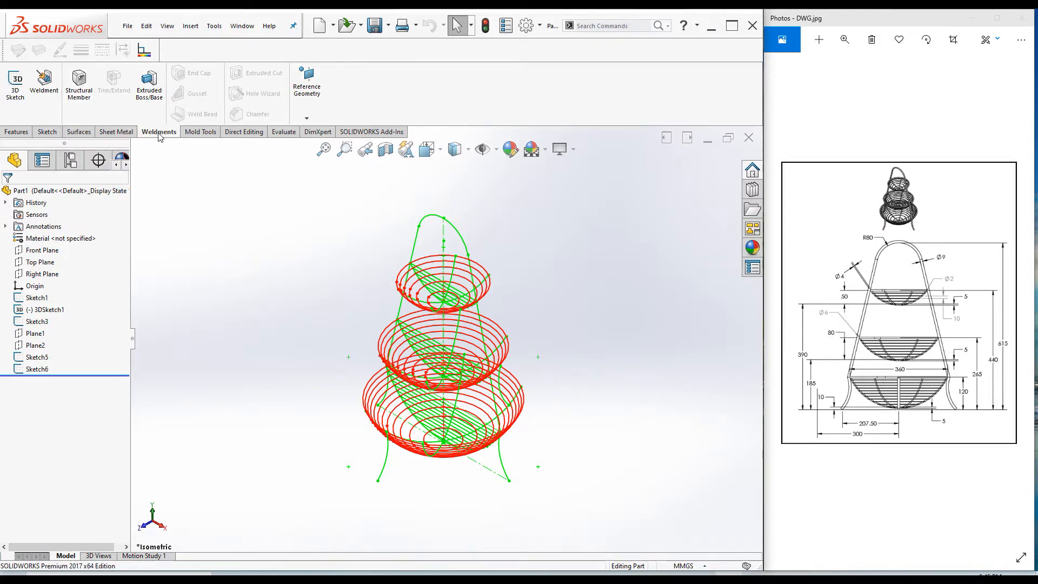
# - Start a structural member with the SS 9MM ROD profile and select the five connected main frame segments as its path
pyautogui.click(78, 84)
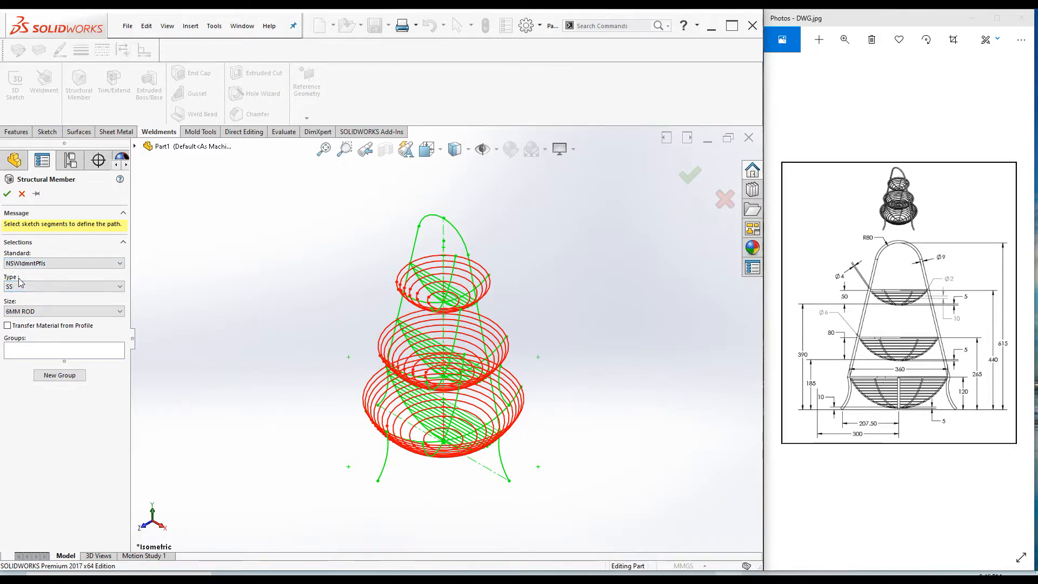
pyautogui.click(37, 312)
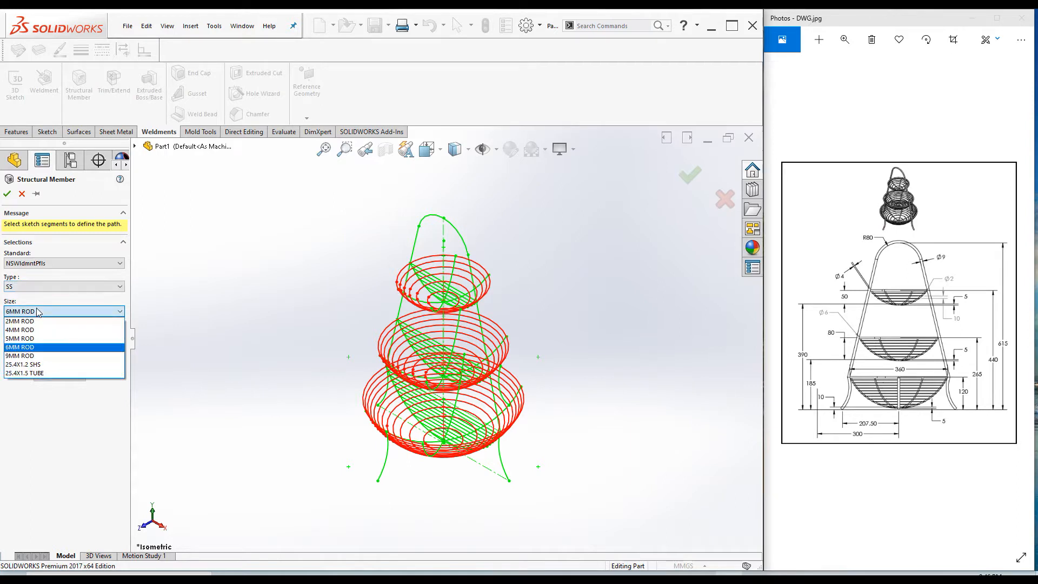
pyautogui.click(22, 356)
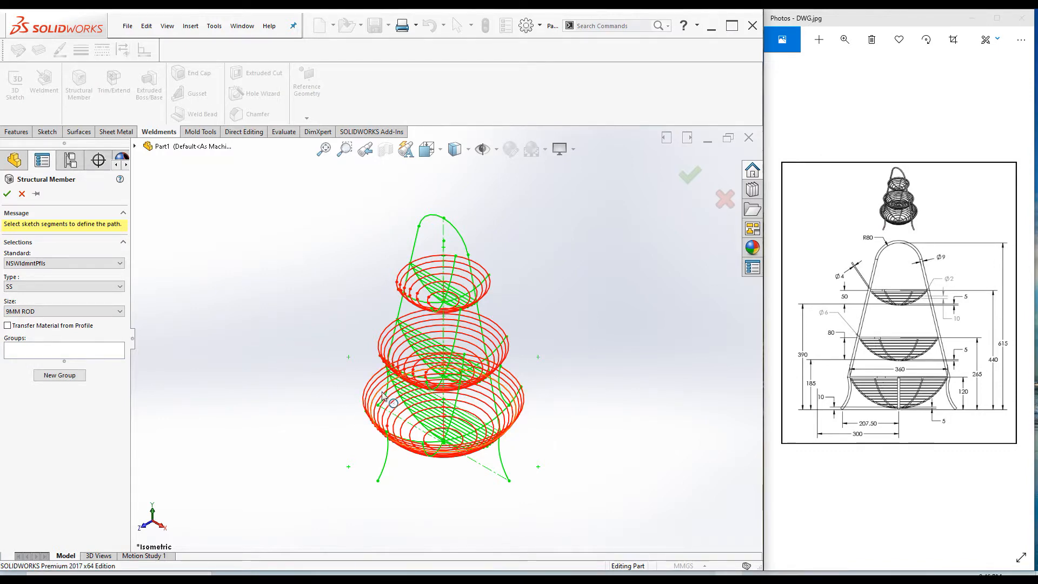
pyautogui.moveTo(343, 372)
pyautogui.mouseDown(button='middle')
pyautogui.moveTo(359, 417)
pyautogui.moveTo(334, 374)
pyautogui.mouseUp(button='middle')
pyautogui.click(345, 361)
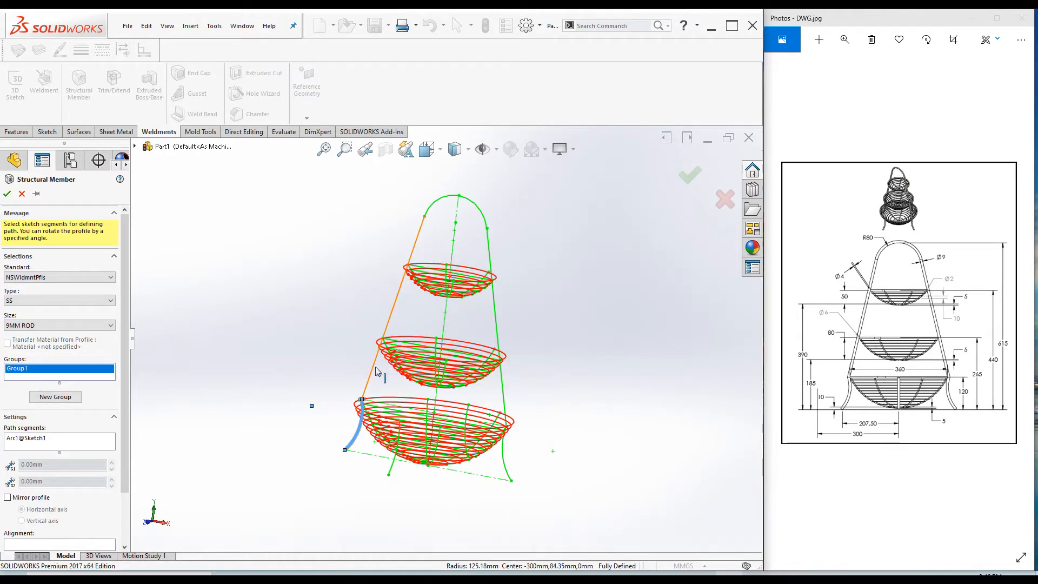
pyautogui.click(373, 371)
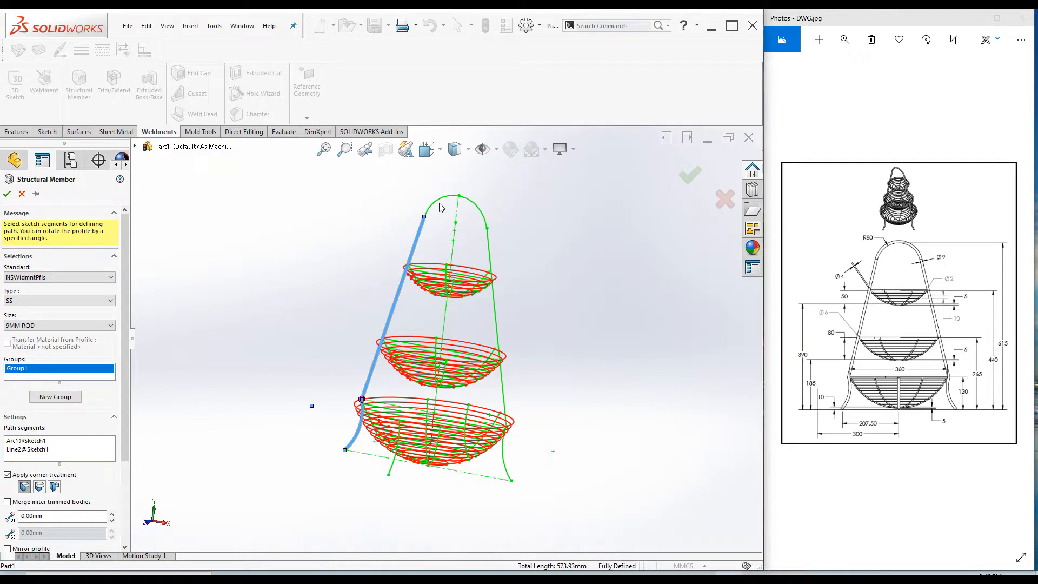
pyautogui.click(442, 204)
pyautogui.click(492, 258)
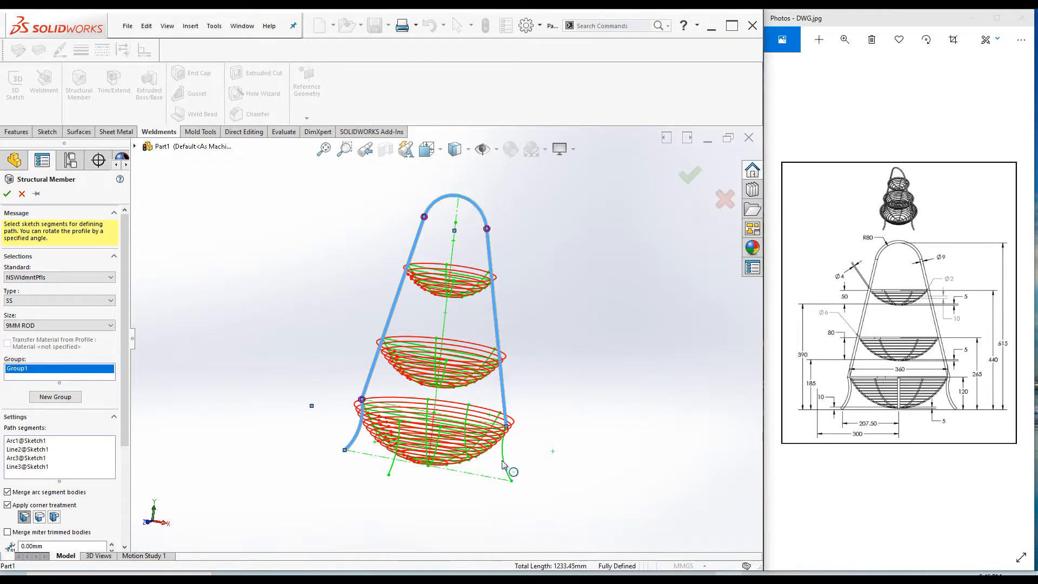
pyautogui.click(506, 465)
# - Add two more groups to the structural member, one for each separate leg arc on either side of the main frame
pyautogui.moveTo(544, 398)
pyautogui.mouseDown(button='middle')
pyautogui.moveTo(466, 408)
pyautogui.moveTo(516, 451)
pyautogui.moveTo(341, 493)
pyautogui.mouseUp(button='middle')
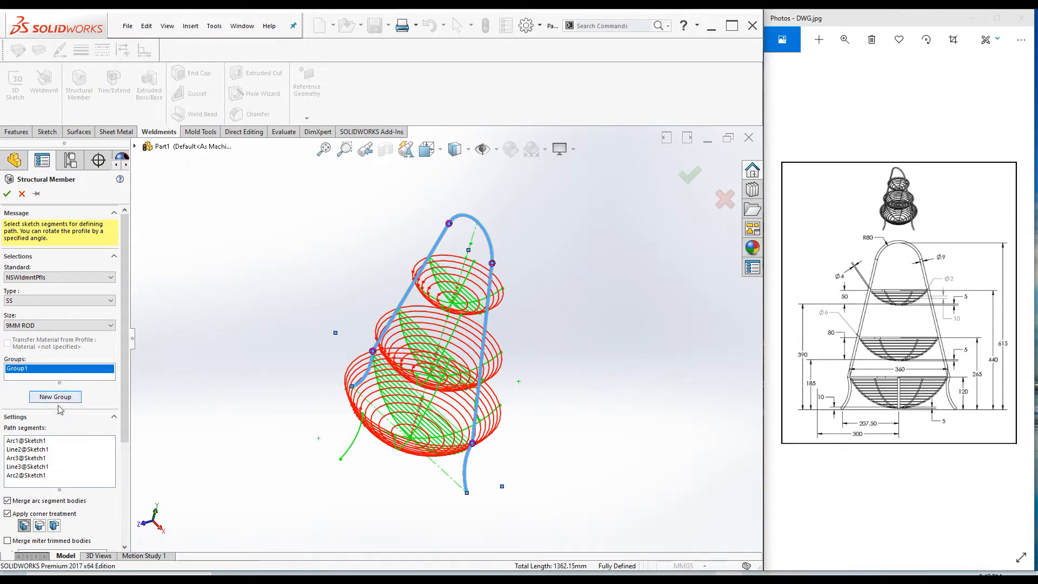
pyautogui.moveTo(643, 478); pyautogui.dragTo(538, 440, button='middle')
pyautogui.moveTo(285, 471)
pyautogui.mouseDown(button='middle')
pyautogui.moveTo(276, 440)
pyautogui.moveTo(297, 452)
pyautogui.moveTo(294, 468)
pyautogui.mouseUp(button='middle')
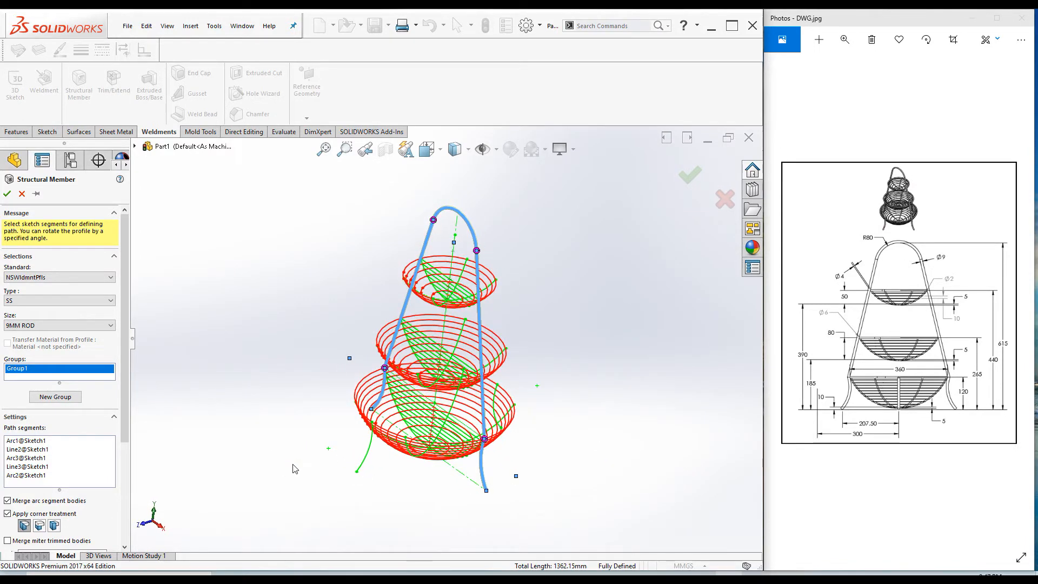
pyautogui.click(45, 399)
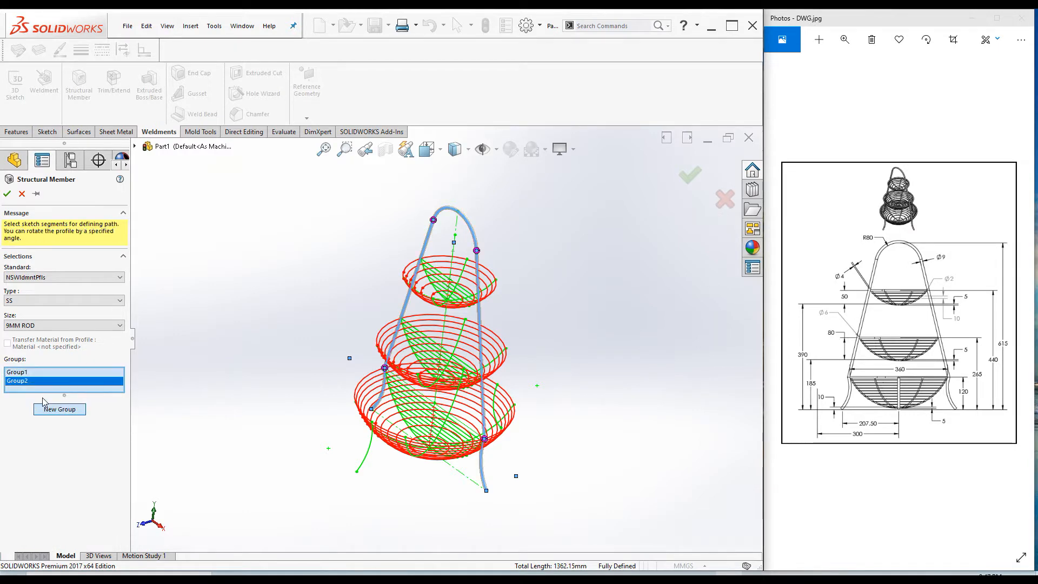
pyautogui.click(365, 457)
pyautogui.moveTo(400, 494)
pyautogui.mouseDown(button='middle')
pyautogui.moveTo(371, 492)
pyautogui.moveTo(381, 500)
pyautogui.mouseUp(button='middle')
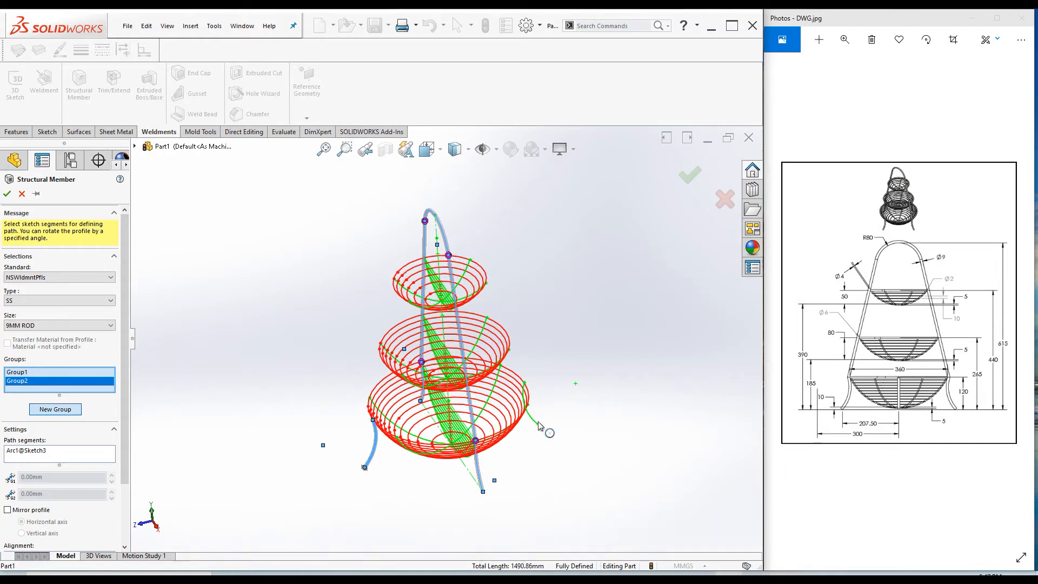
pyautogui.click(63, 411)
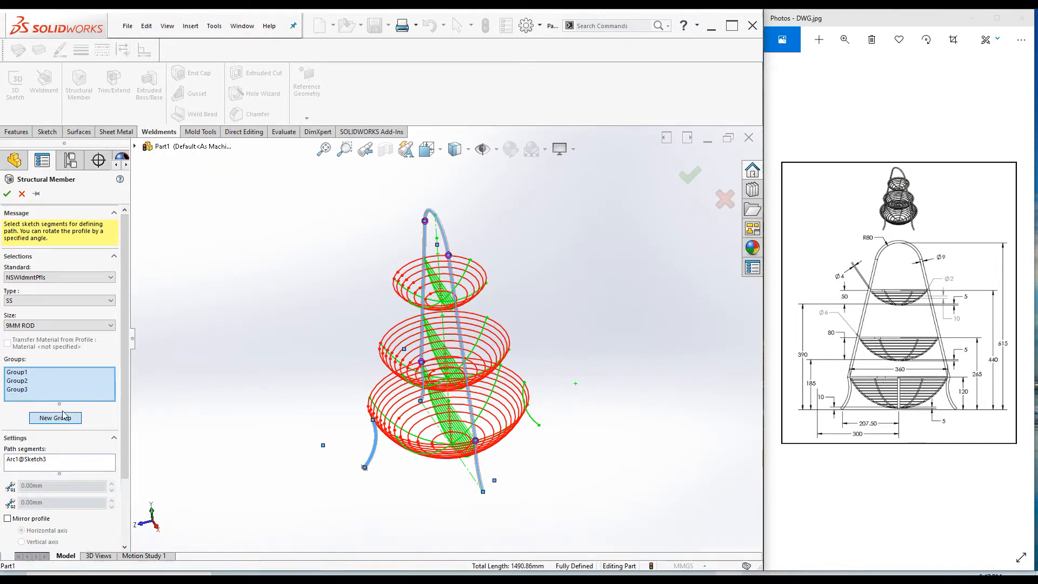
pyautogui.click(536, 424)
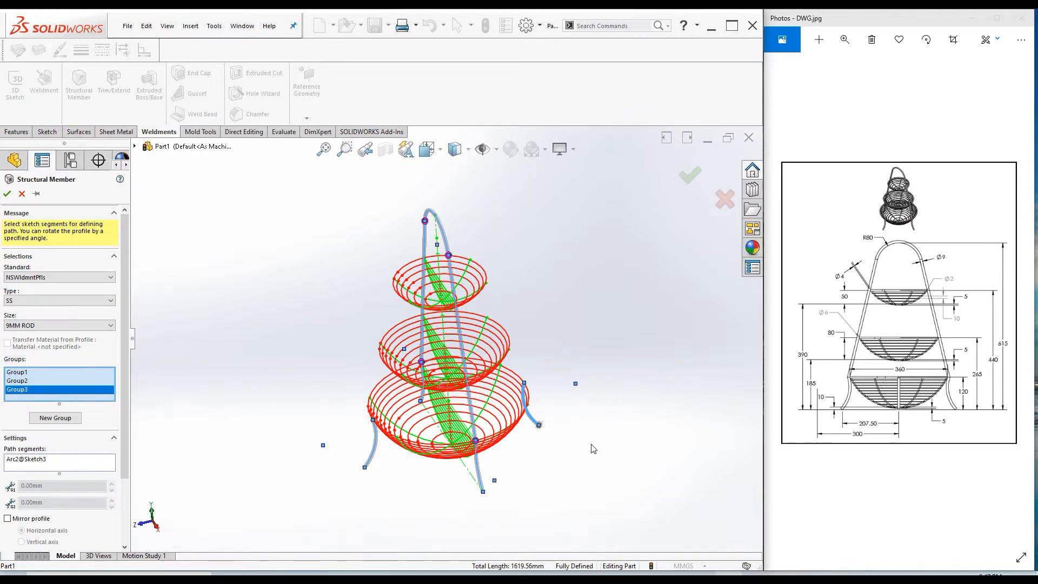
# - Locate the main frame group's rod profile so its path passes through a point on the circle's edge instead of its centre
pyautogui.hotkey('ctrl', '7')
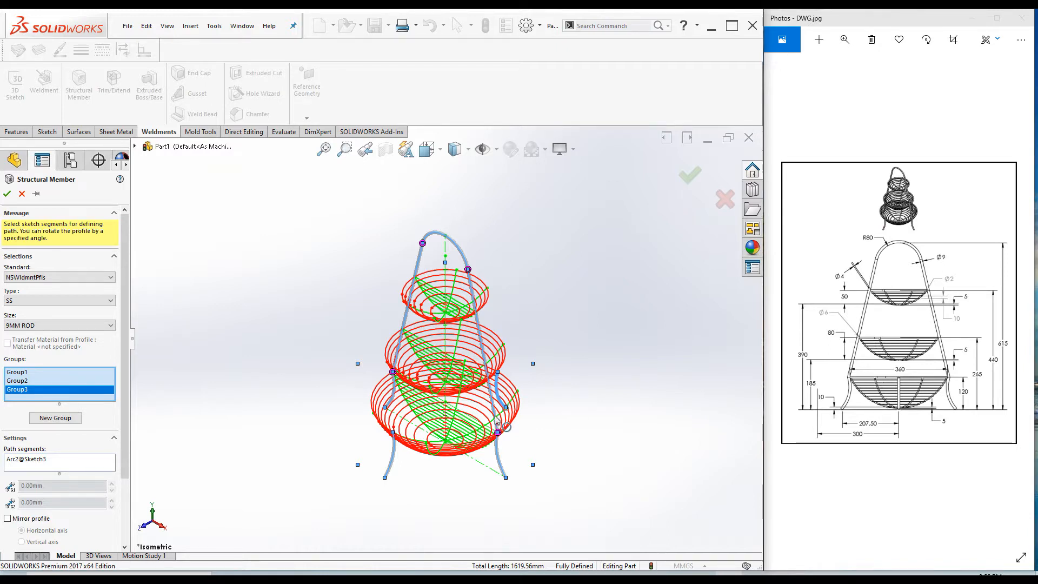
pyautogui.scroll(-3, 113, 430)
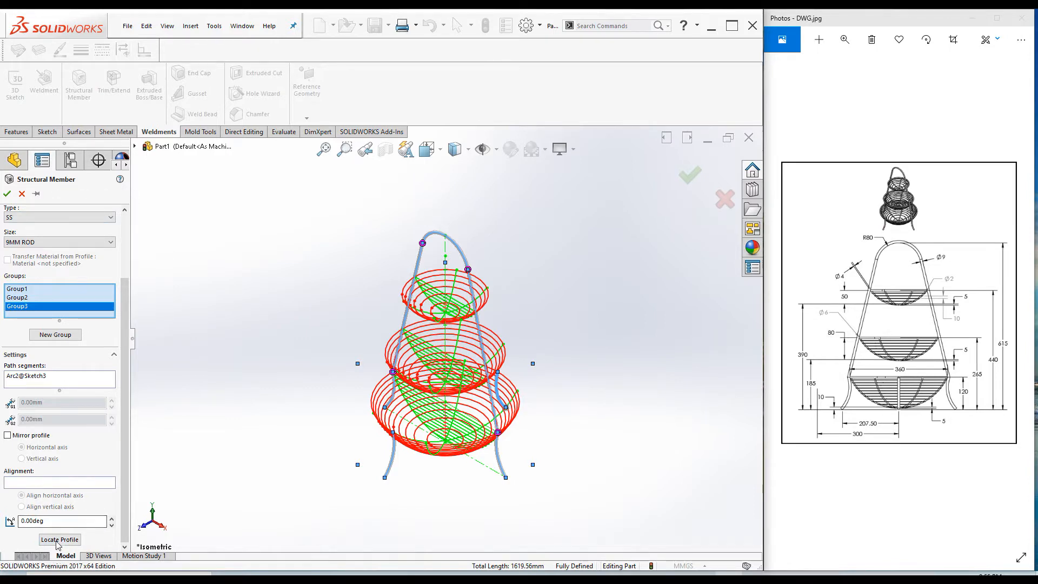
pyautogui.click(20, 290)
pyautogui.scroll(-2, 76, 454)
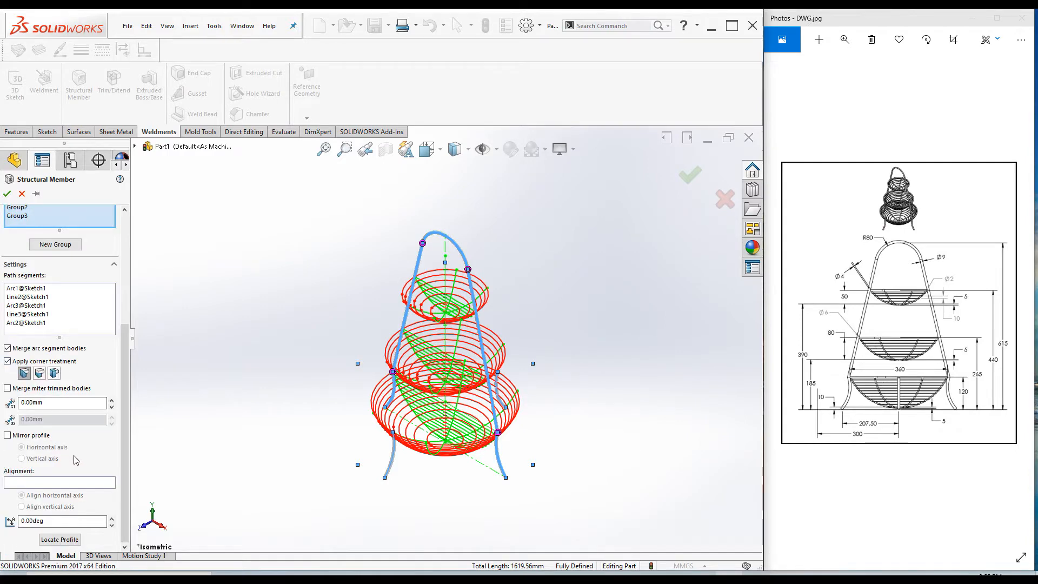
pyautogui.click(59, 539)
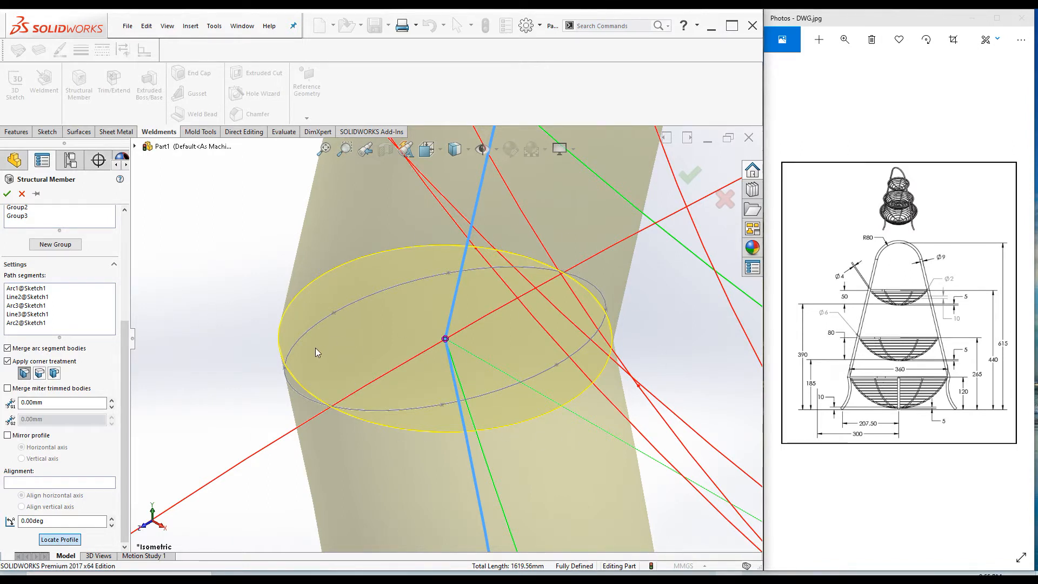
pyautogui.click(606, 311)
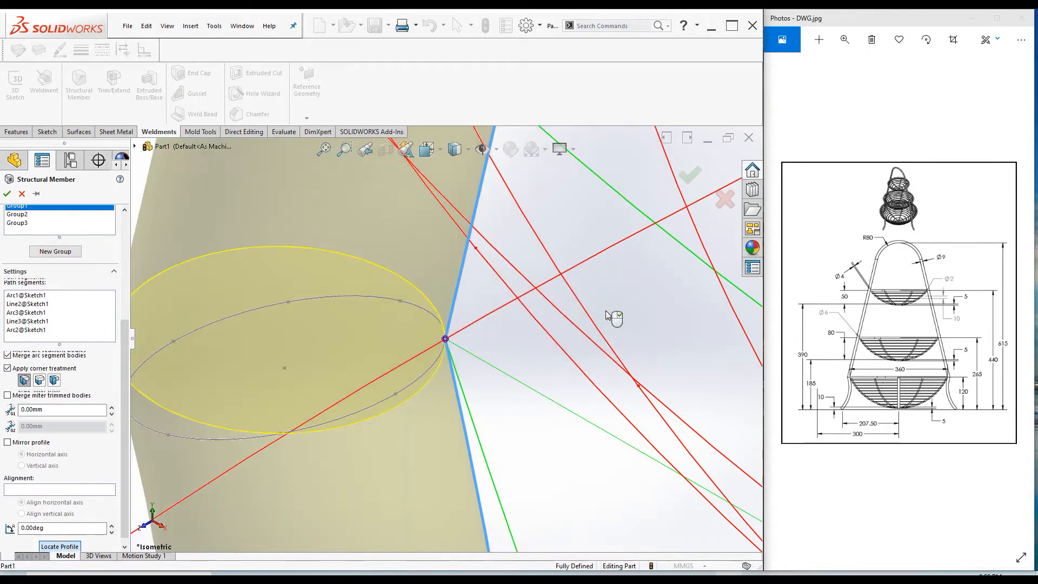
# - Try to locate the second group's rod profile by a point on the outer side of its circumference
pyautogui.click(19, 215)
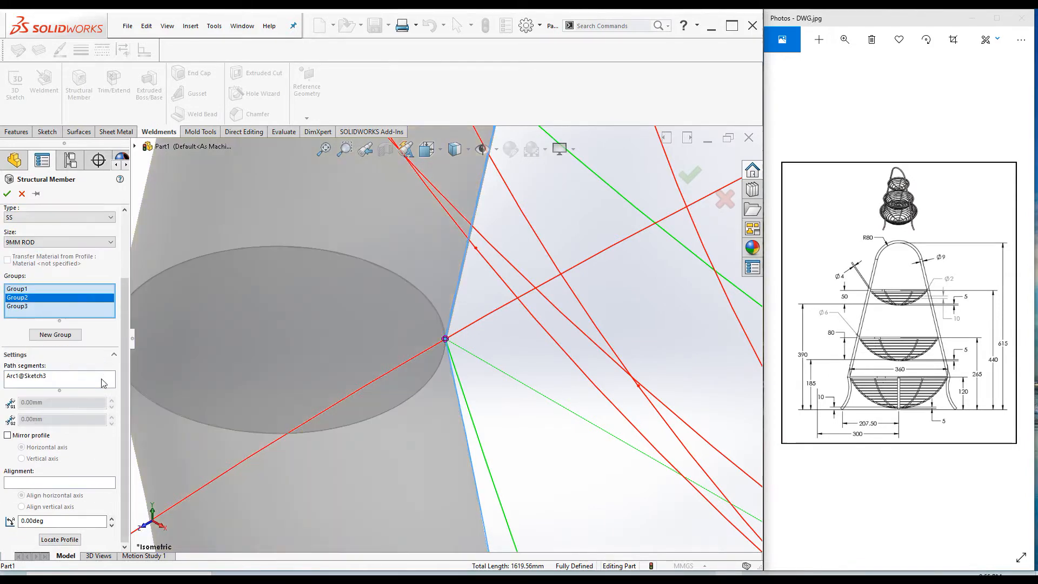
pyautogui.click(60, 539)
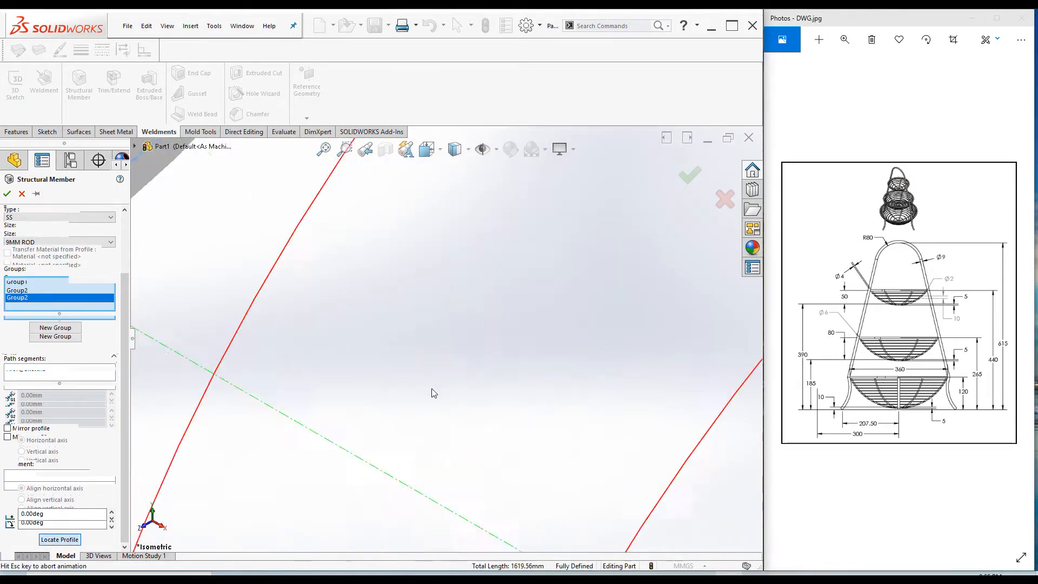
pyautogui.scroll(-4, 416, 327)
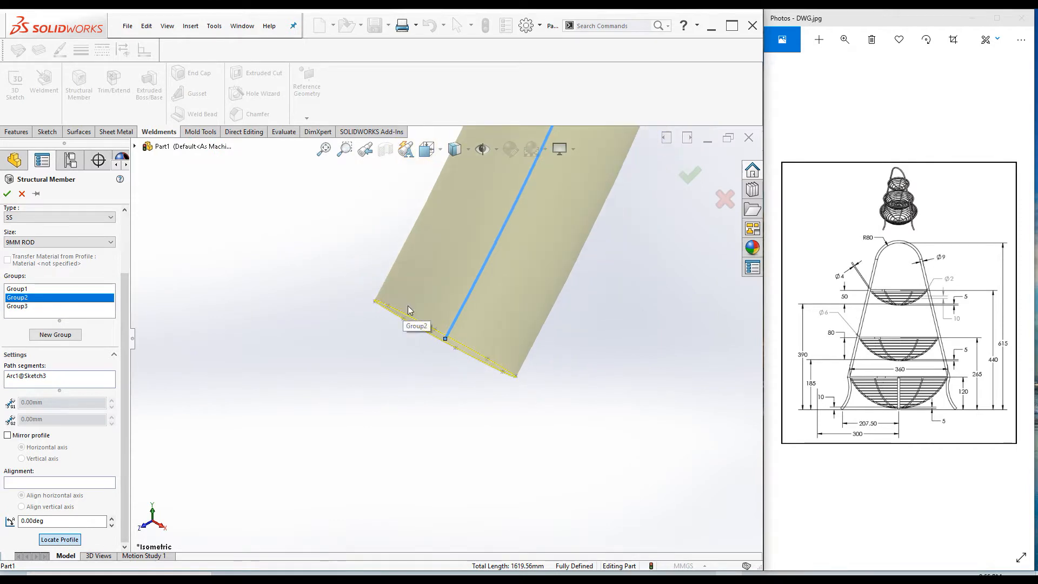
pyautogui.click(397, 321)
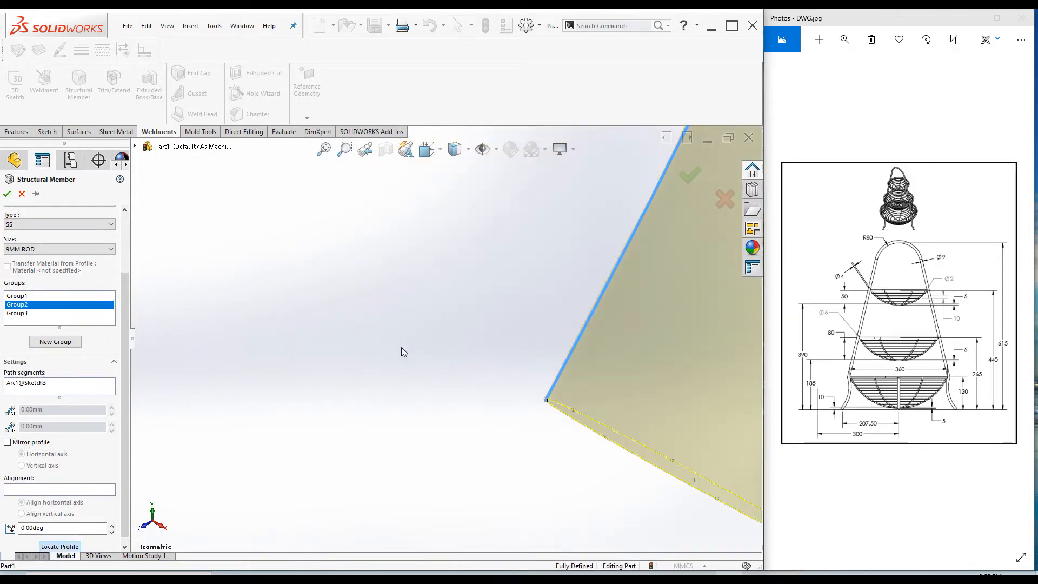
# - Locate the third group's rod profile by a circumference point so the leg lies on the outer side of its path
pyautogui.click(22, 313)
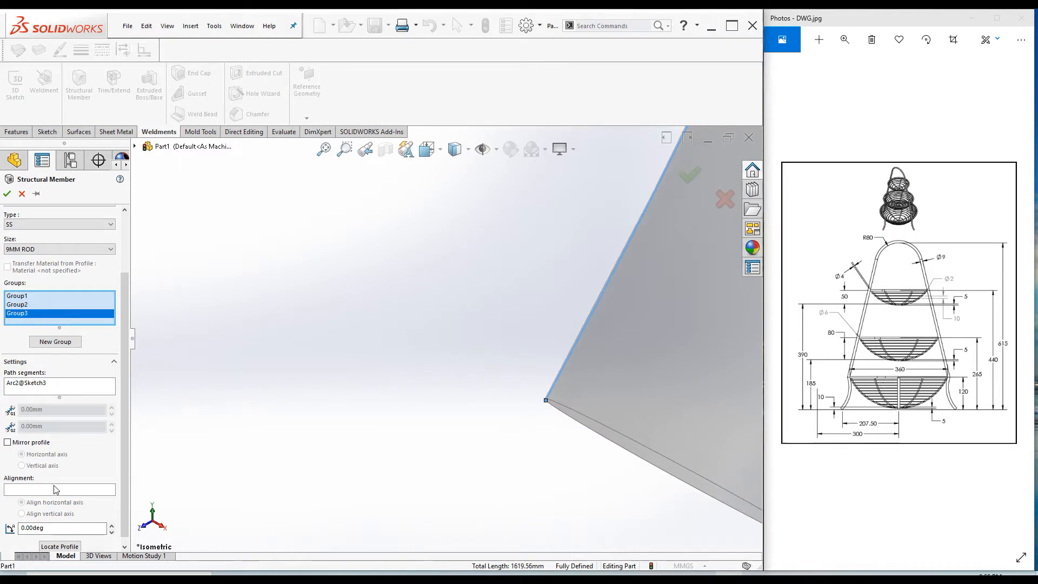
pyautogui.click(59, 546)
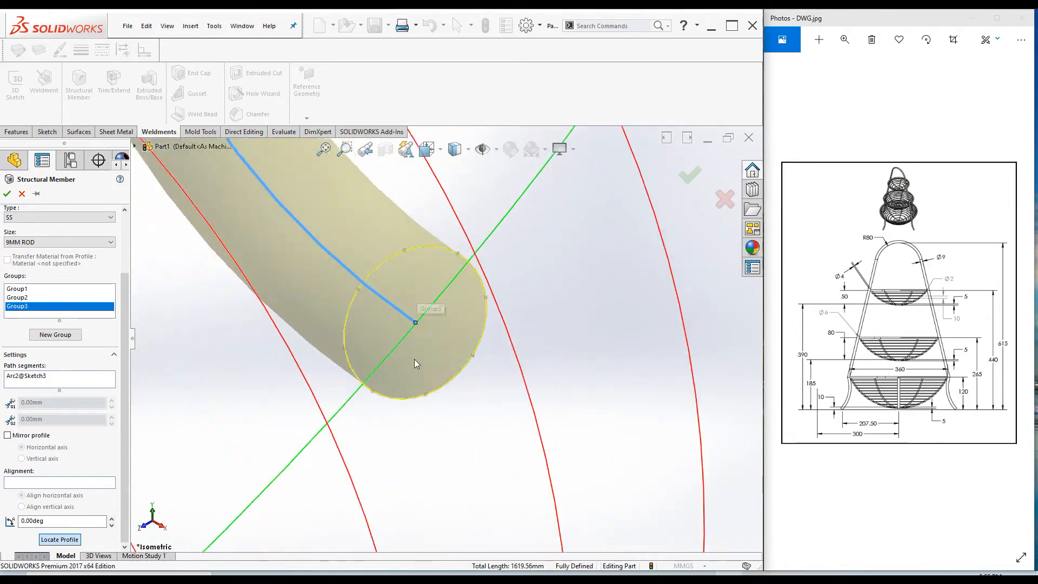
pyautogui.click(373, 392)
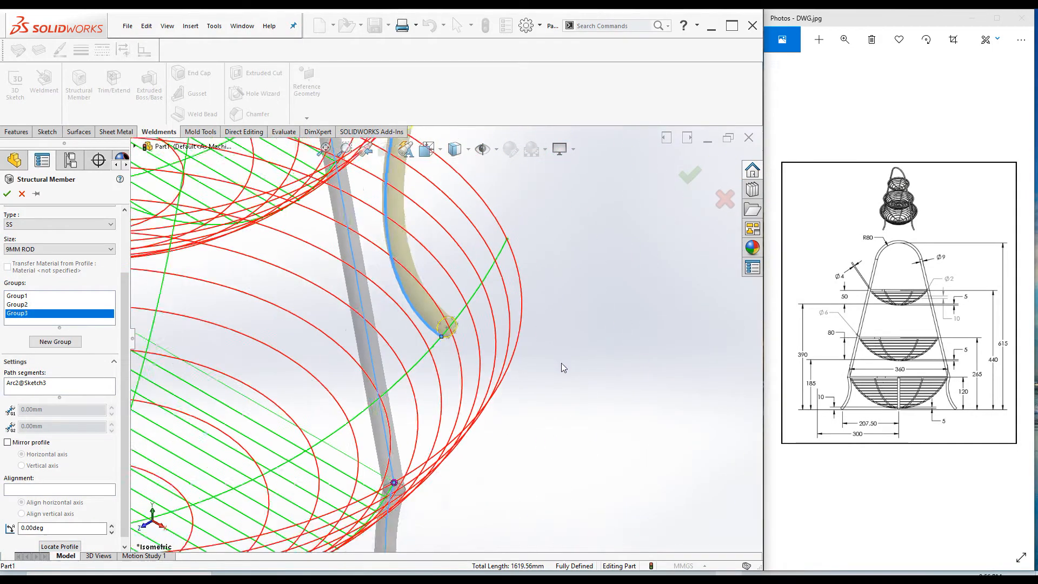
# - Relocate the second group's rod profile by the opposite circumference point so the leg lies on the outer side of its path
pyautogui.moveTo(274, 432)
pyautogui.mouseDown(button='middle')
pyautogui.moveTo(324, 456)
pyautogui.moveTo(256, 357)
pyautogui.moveTo(285, 412)
pyautogui.moveTo(271, 427)
pyautogui.mouseUp(button='middle')
pyautogui.scroll(-5, 381, 404)
pyautogui.scroll(-6, 381, 404)
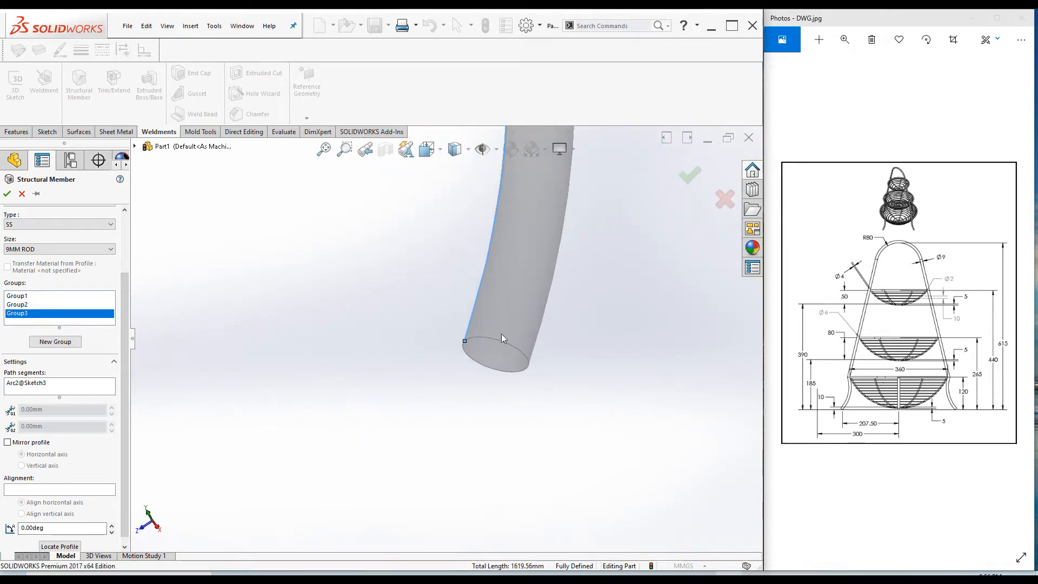
pyautogui.click(20, 305)
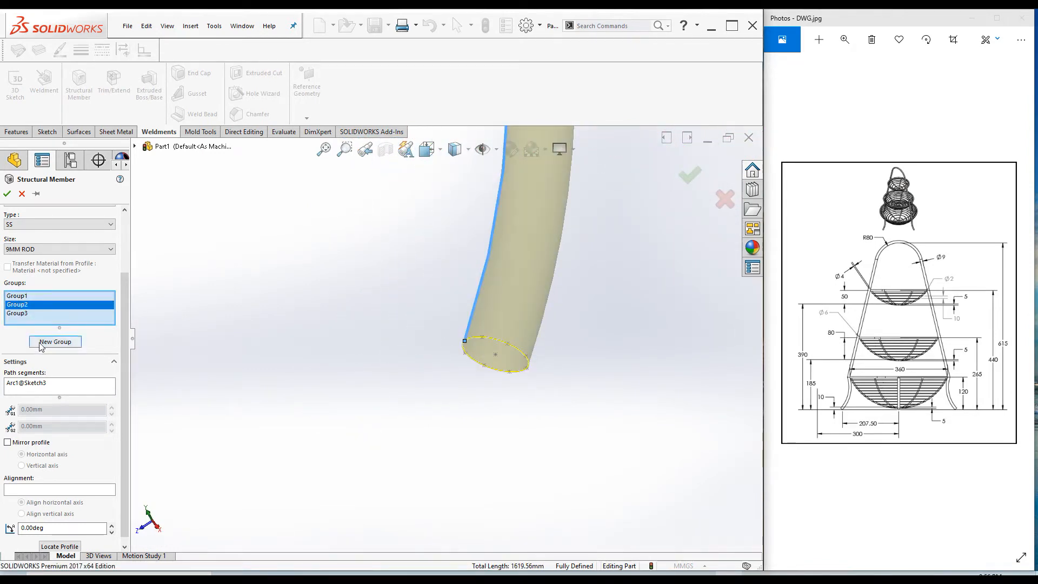
pyautogui.click(59, 546)
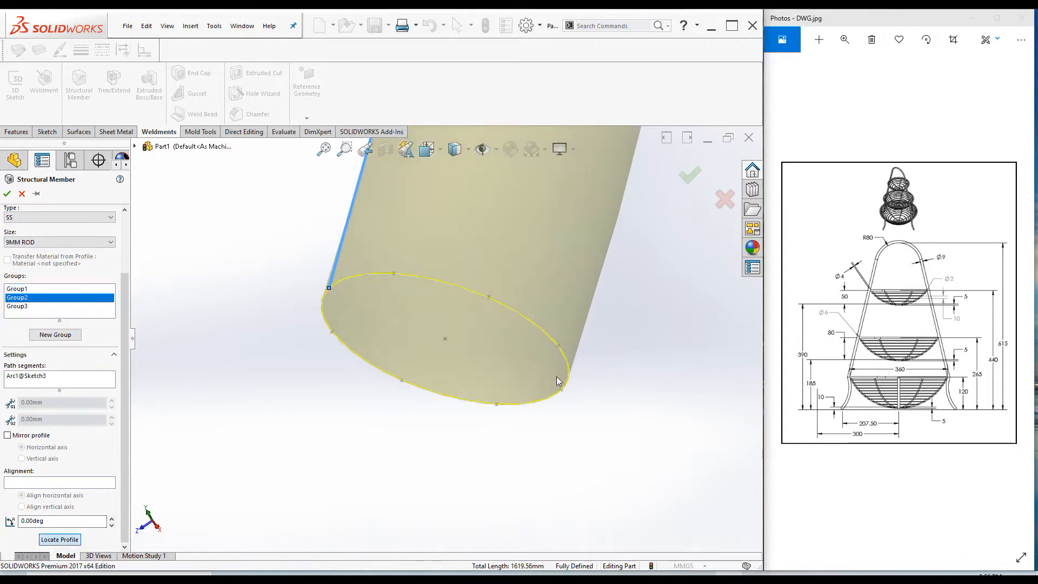
pyautogui.click(561, 389)
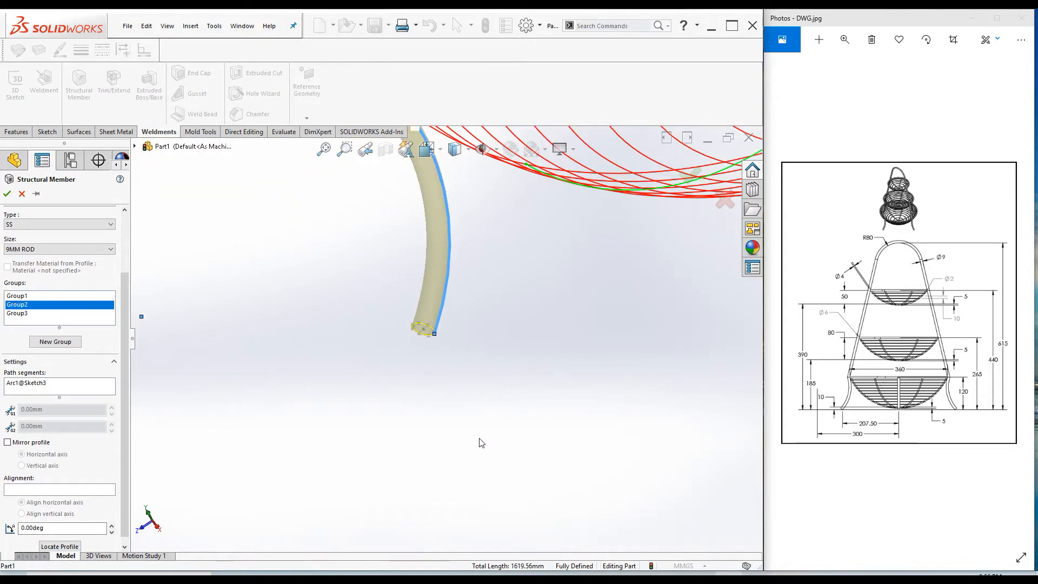
# - Check both separate legs against the baskets and accept the 9MM ROD structural member
pyautogui.moveTo(482, 443); pyautogui.dragTo(577, 300, button='middle')
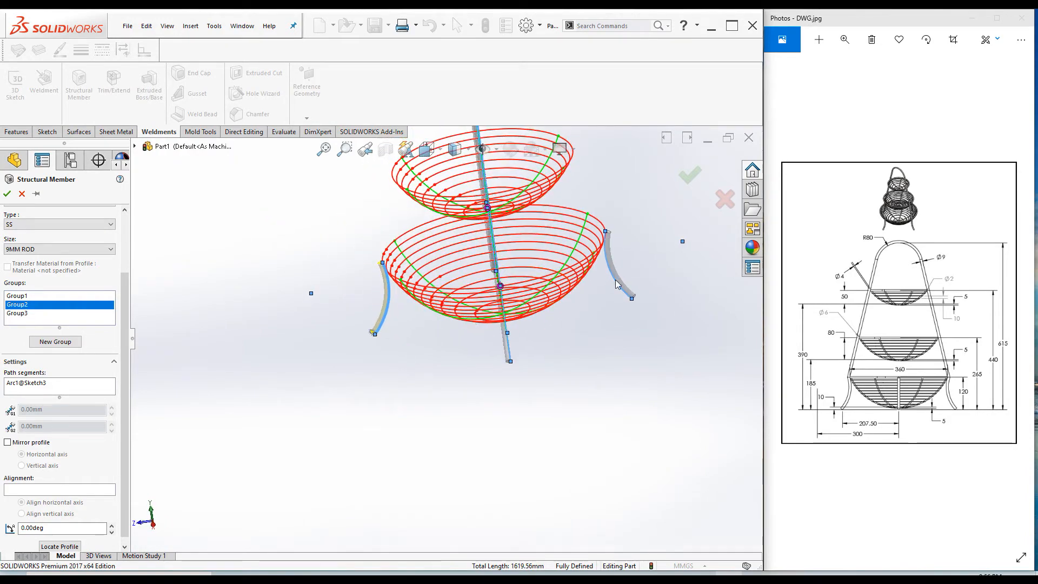
pyautogui.scroll(-5, 584, 297)
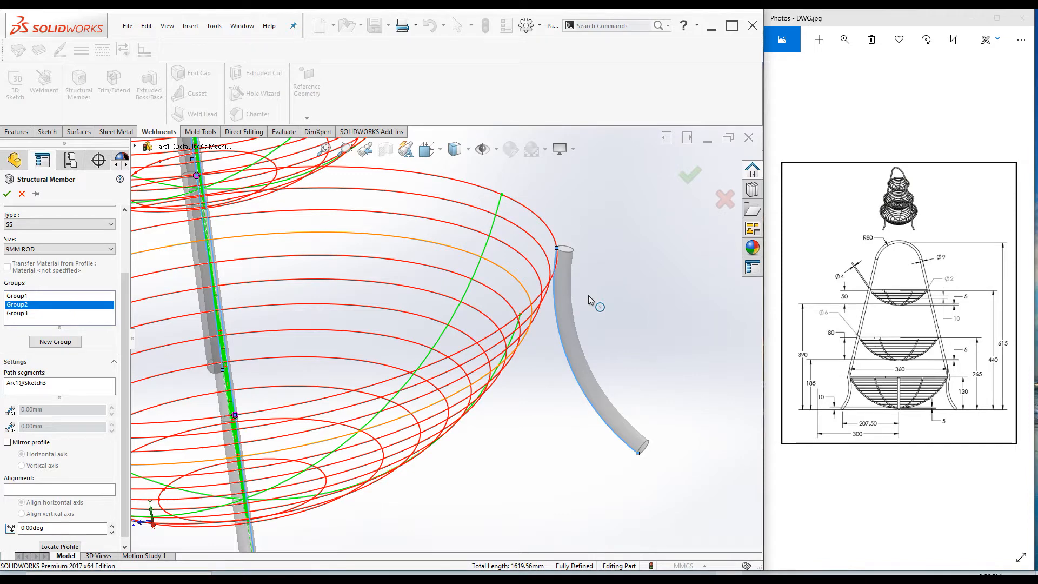
pyautogui.click(7, 193)
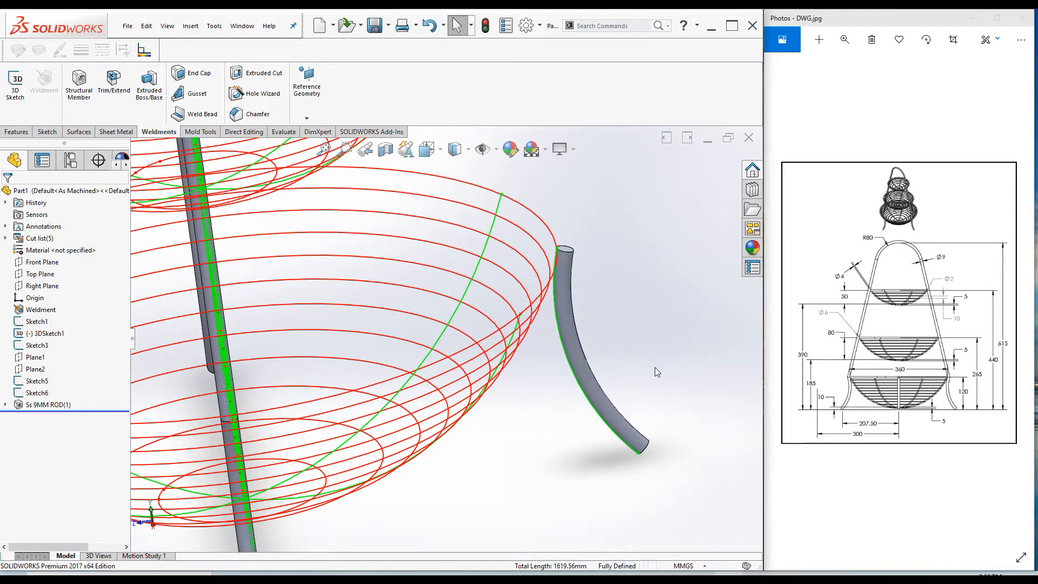
# - Start a 6MM ROD structural member and select both arcs of the top basket's rim as the first group's path
pyautogui.hotkey('ctrl', '7')
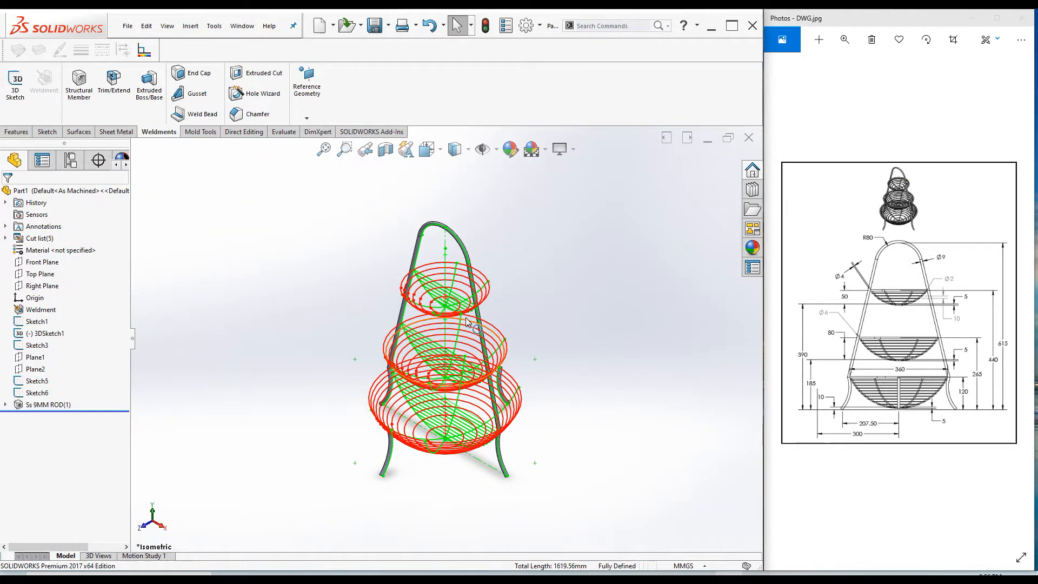
pyautogui.scroll(-3, 466, 322)
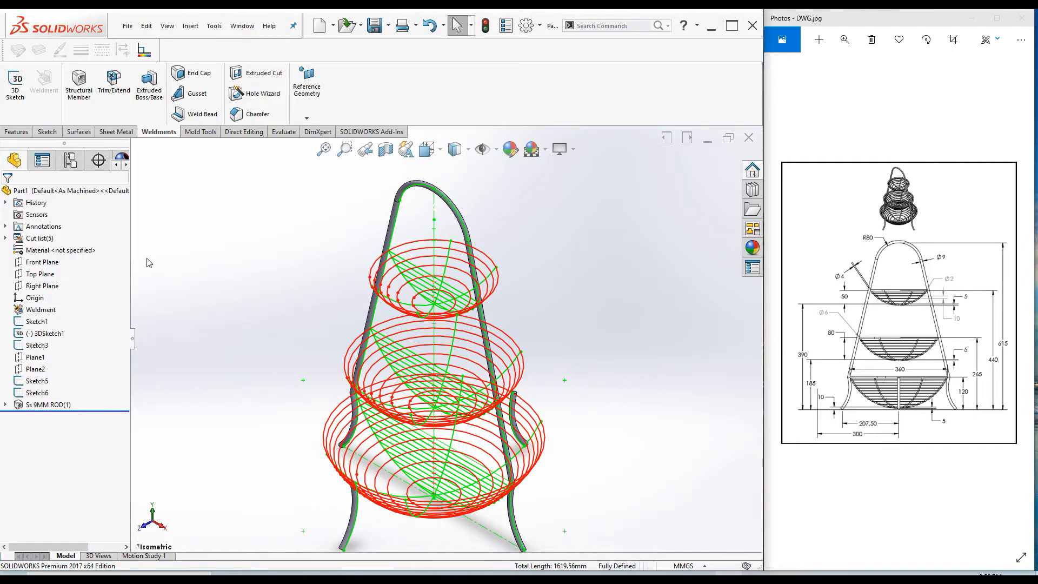
pyautogui.click(78, 84)
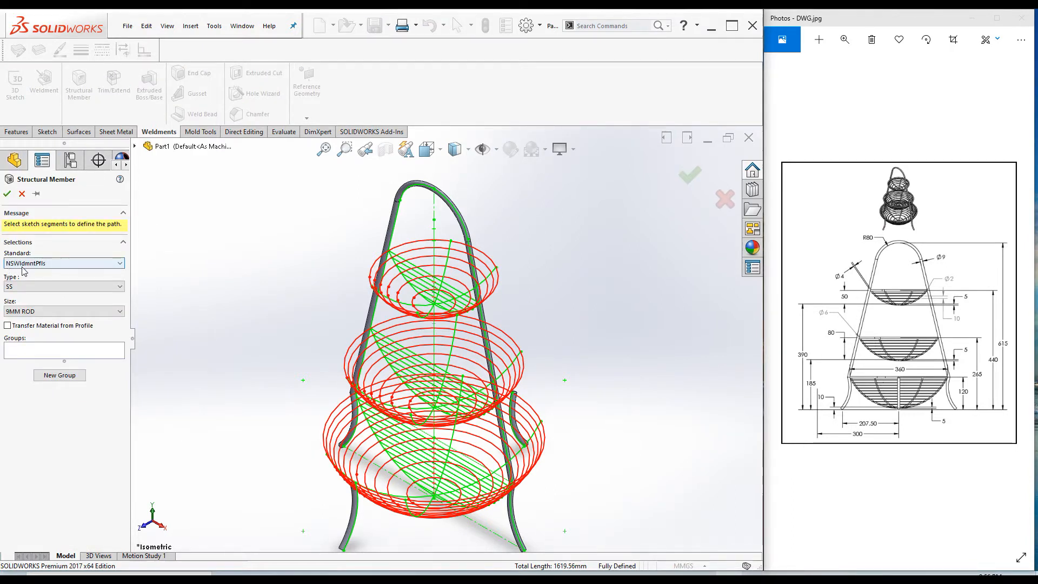
pyautogui.click(52, 313)
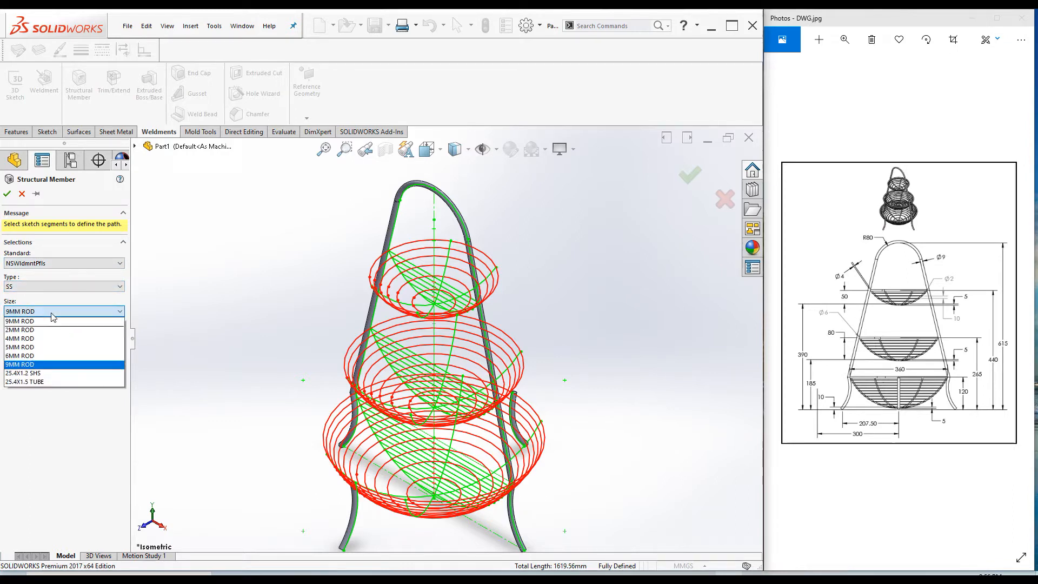
pyautogui.click(32, 356)
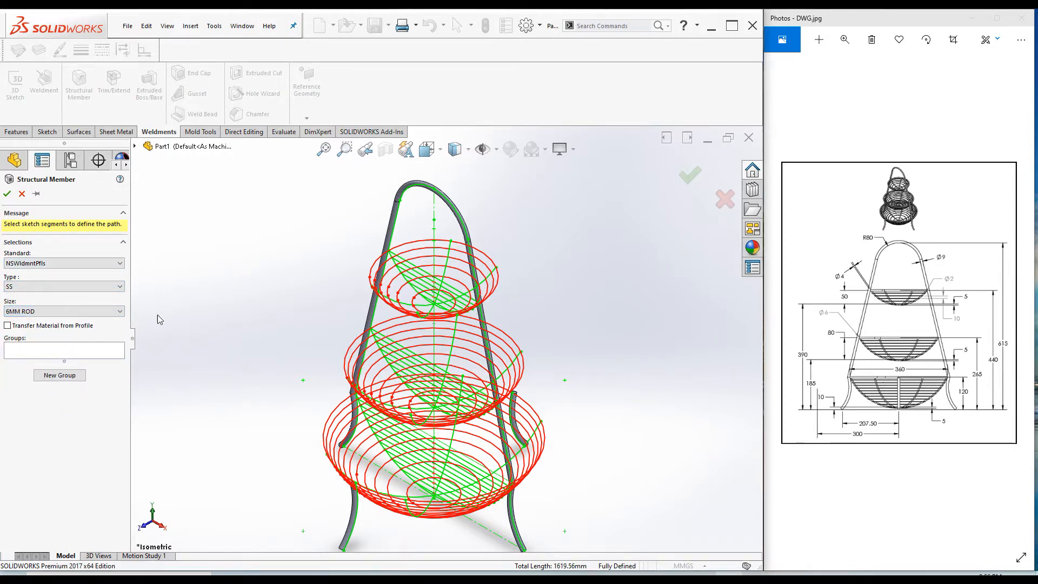
pyautogui.scroll(-3, 448, 257)
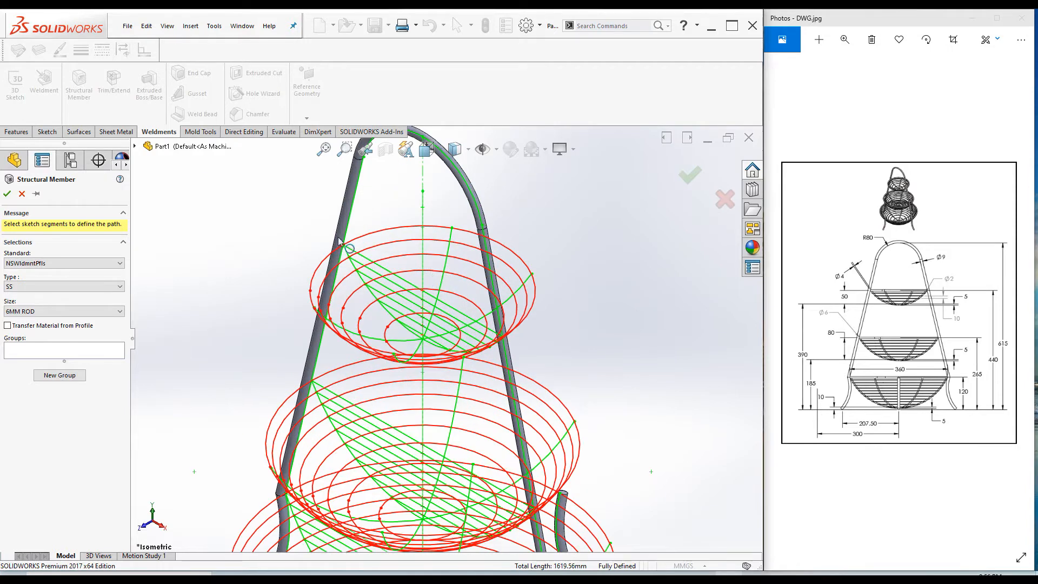
pyautogui.click(367, 239)
pyautogui.scroll(-2, 303, 307)
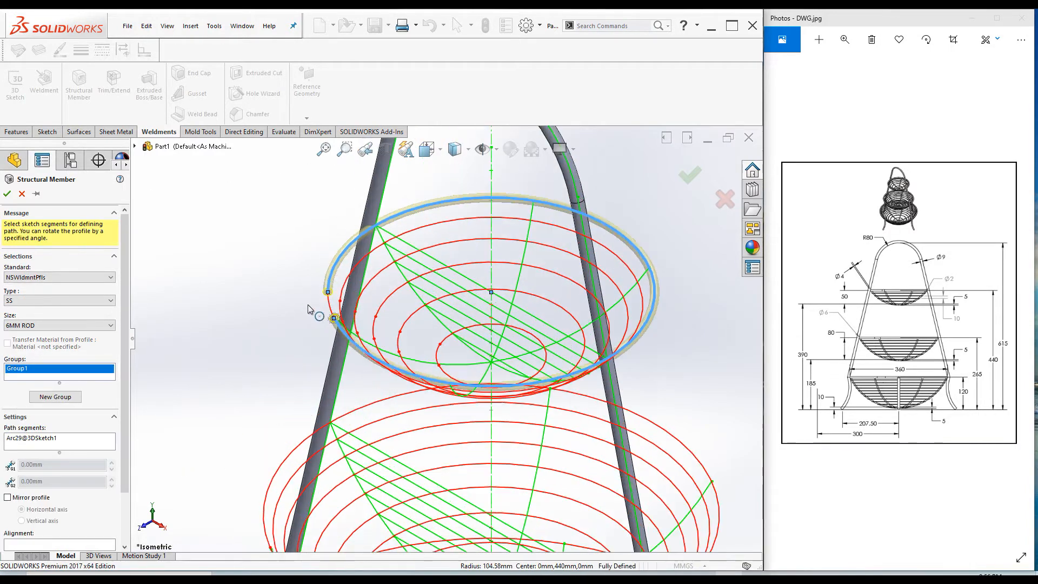
pyautogui.click(329, 304)
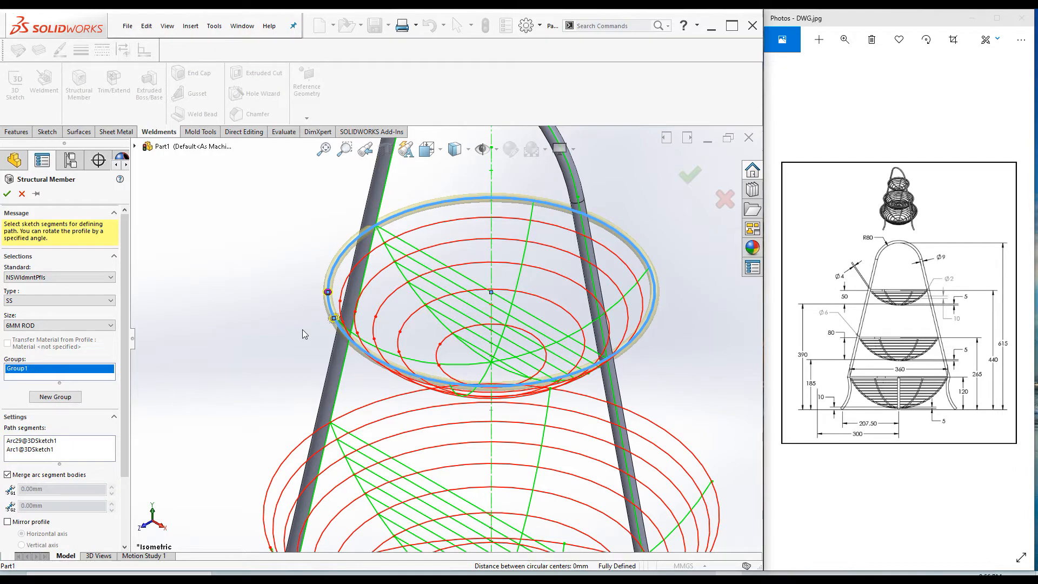
# - Add a second 6MM ROD group along both arcs of the middle basket's rim
pyautogui.scroll(3, 309, 326)
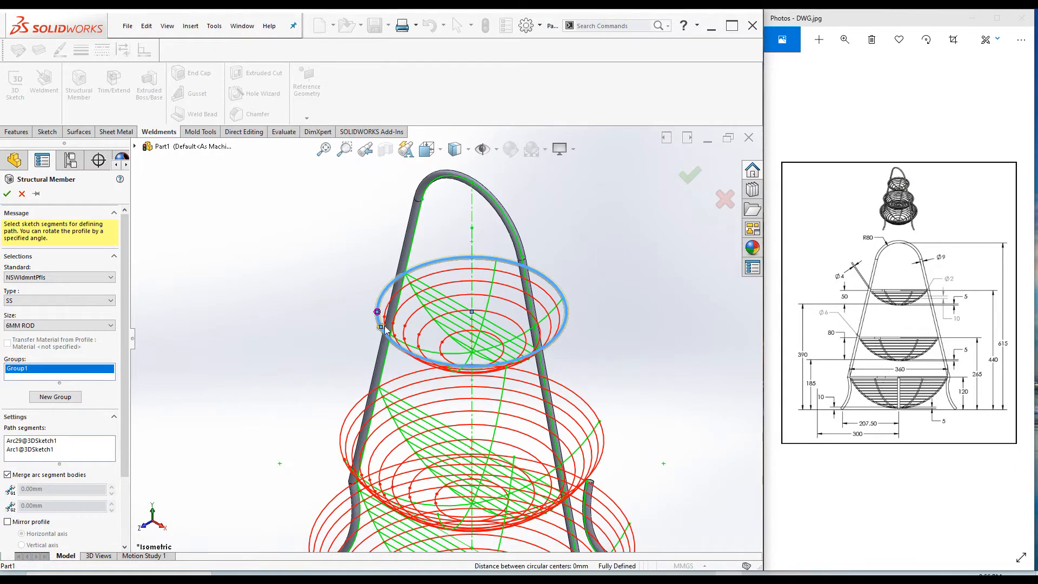
pyautogui.scroll(-5, 396, 342)
pyautogui.scroll(4, 396, 342)
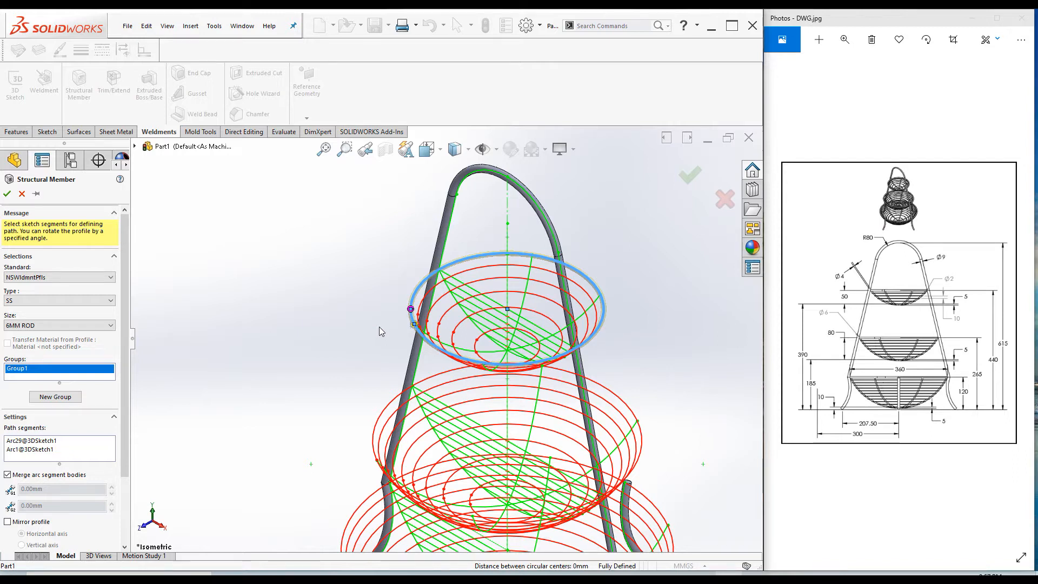
pyautogui.click(56, 396)
pyautogui.scroll(-5, 419, 361)
pyautogui.click(417, 361)
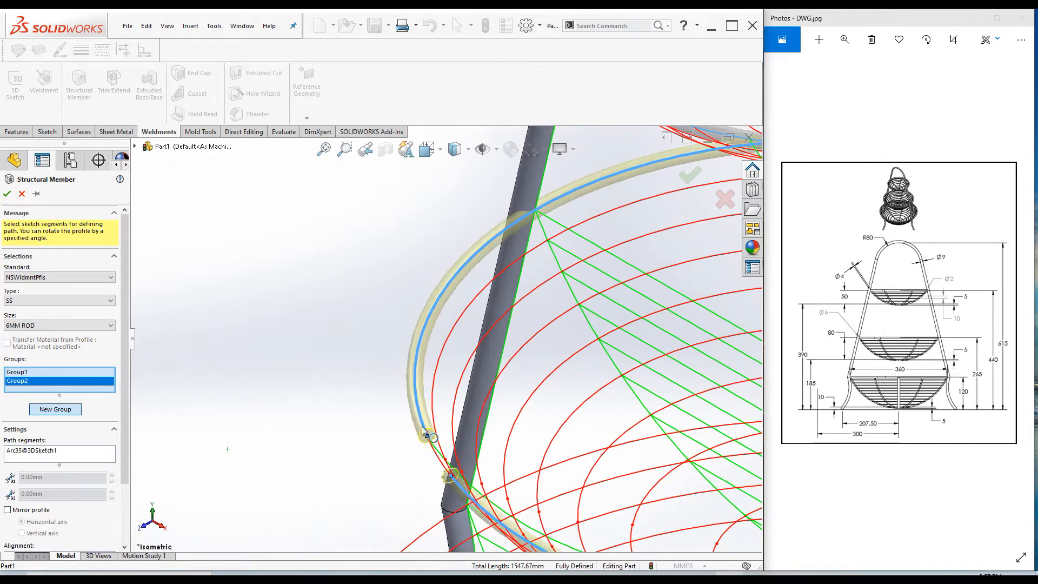
pyautogui.click(439, 457)
# - Add a third 6MM ROD group along both arcs of the bottom basket's rim
pyautogui.scroll(10, 342, 320)
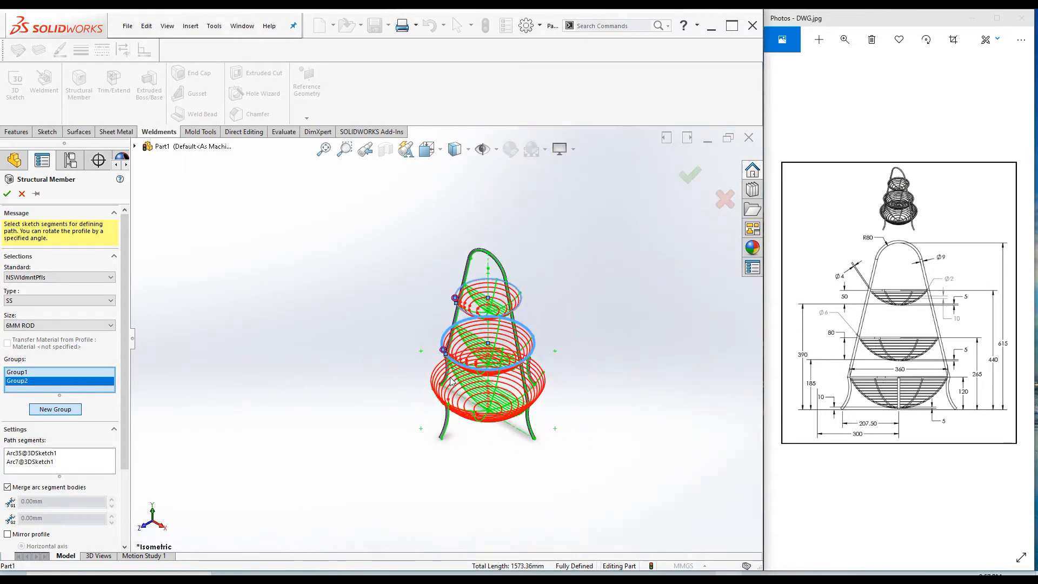
pyautogui.scroll(-4, 451, 381)
pyautogui.click(63, 409)
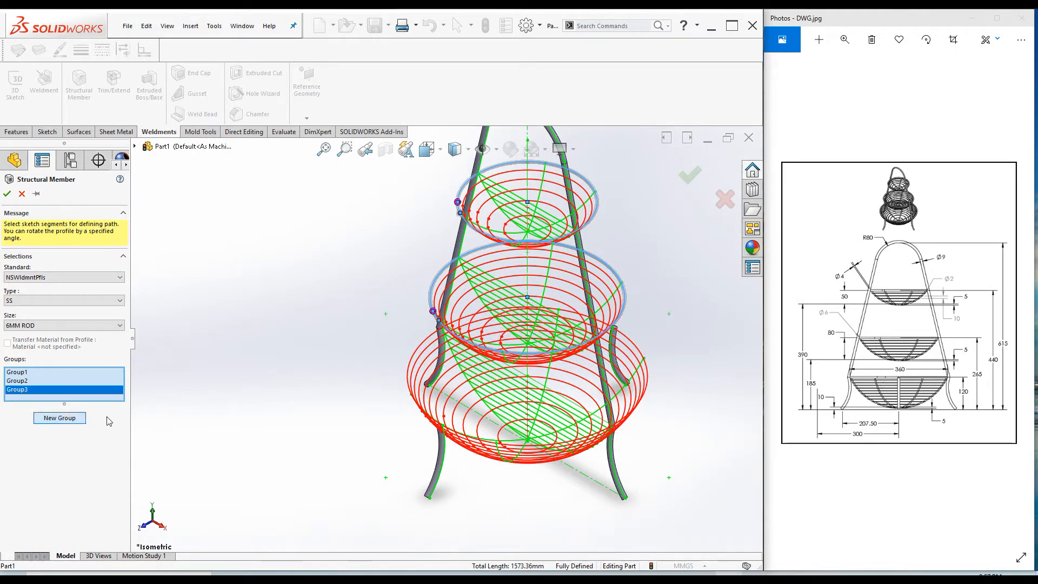
pyautogui.scroll(-6, 450, 378)
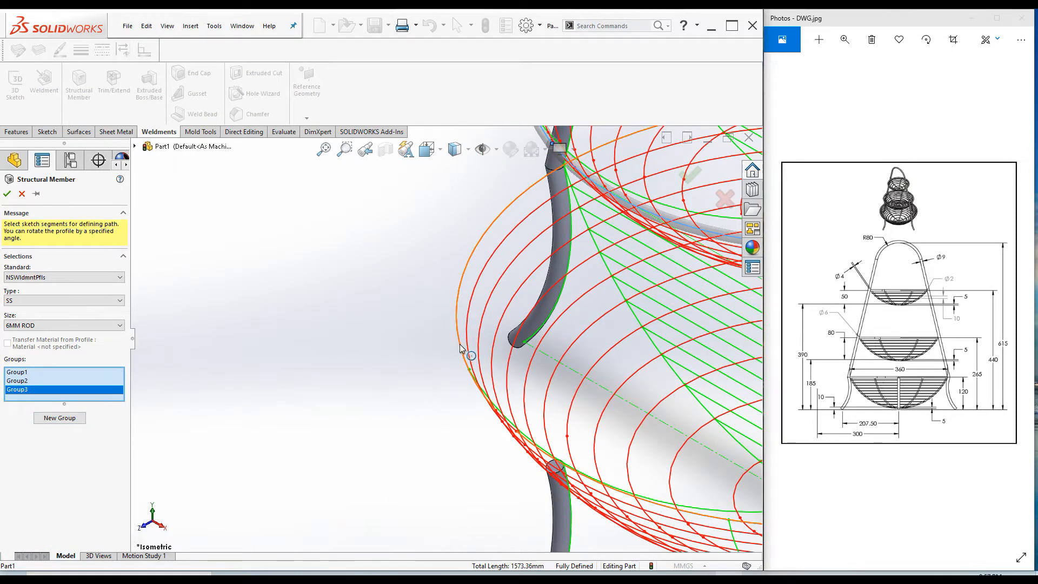
pyautogui.click(459, 346)
pyautogui.scroll(-4, 447, 390)
pyautogui.moveTo(437, 412); pyautogui.dragTo(436, 489, button='middle')
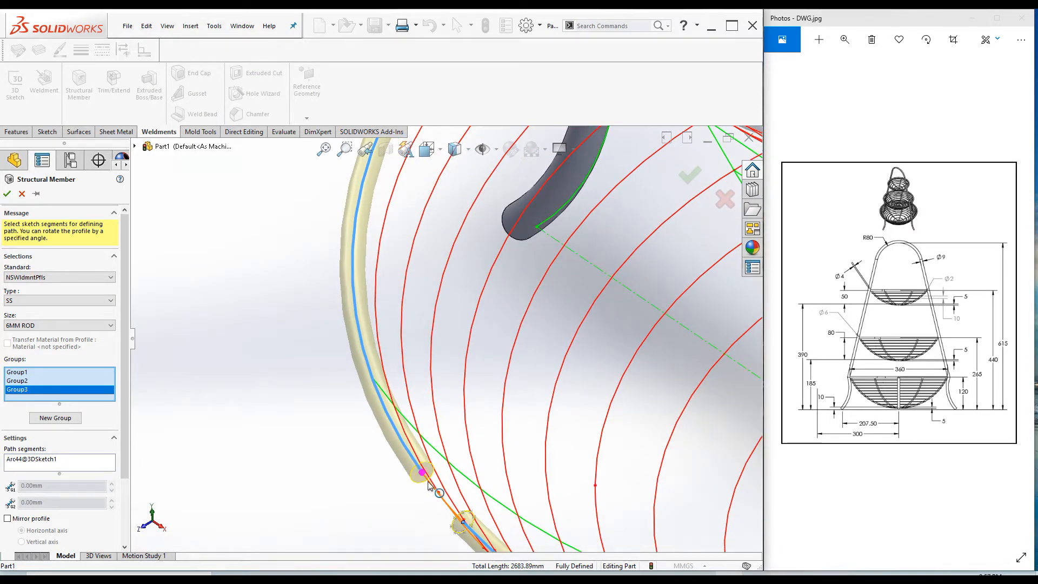
pyautogui.click(429, 484)
# - Locate the first group's rod profile by a point on its outer circumference so the top rim lies inside its path
pyautogui.press('f')
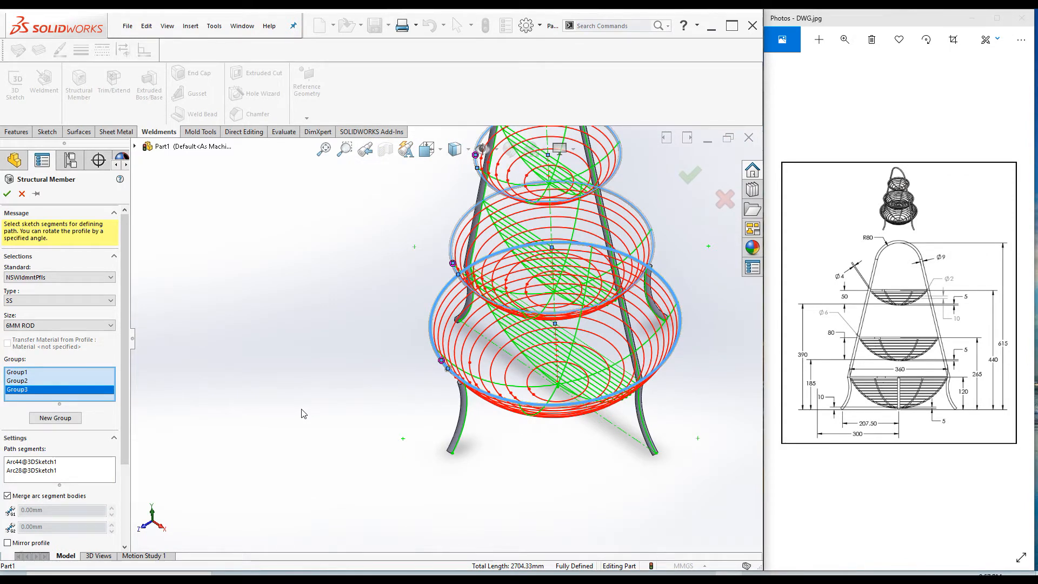
pyautogui.click(26, 372)
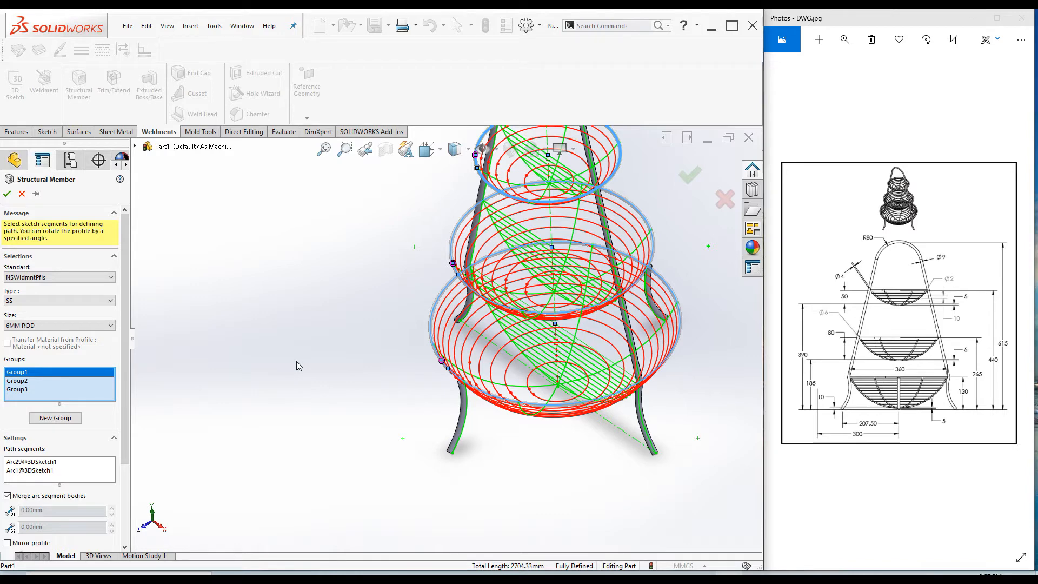
pyautogui.scroll(-3, 62, 519)
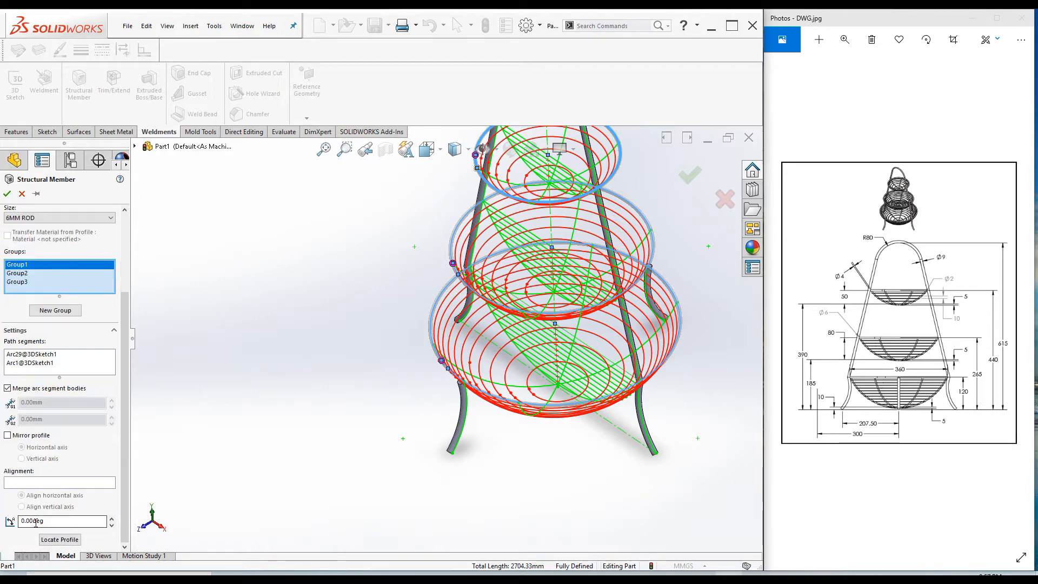
pyautogui.click(59, 539)
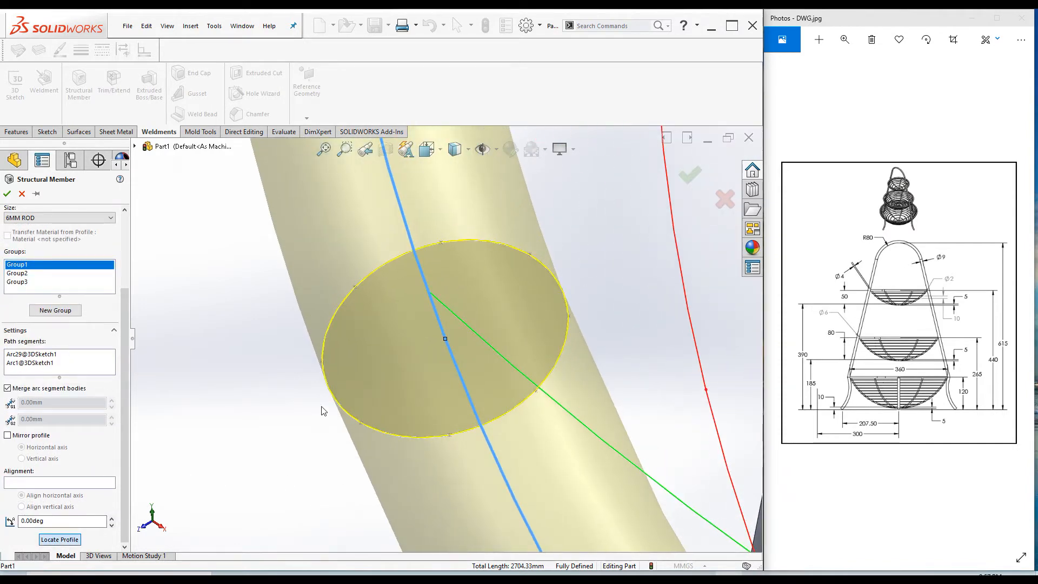
pyautogui.click(323, 361)
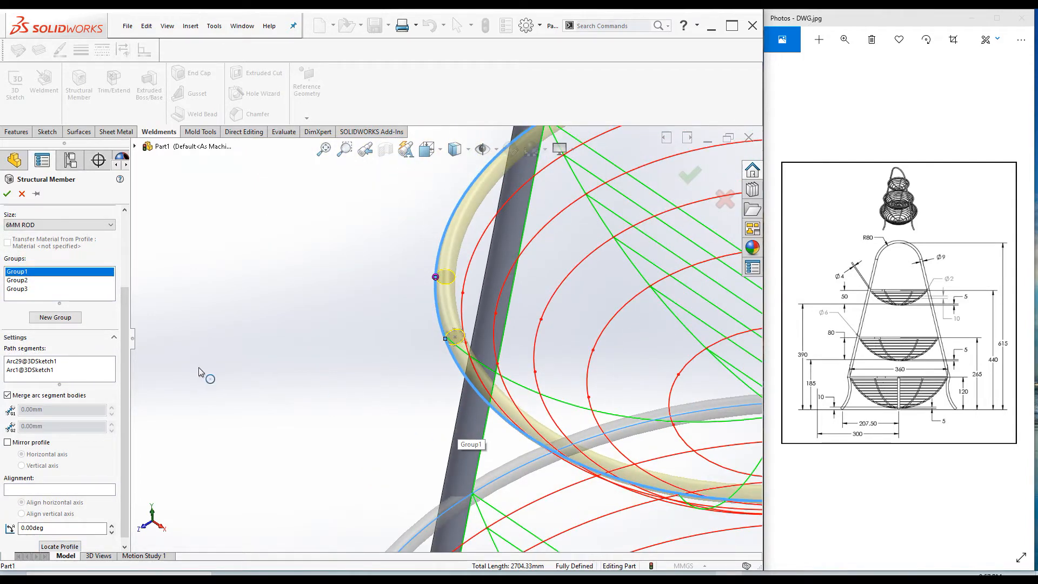
# - Locate the second group's rod profile by its outer circumference point so the middle rim lies inside its path
pyautogui.click(17, 280)
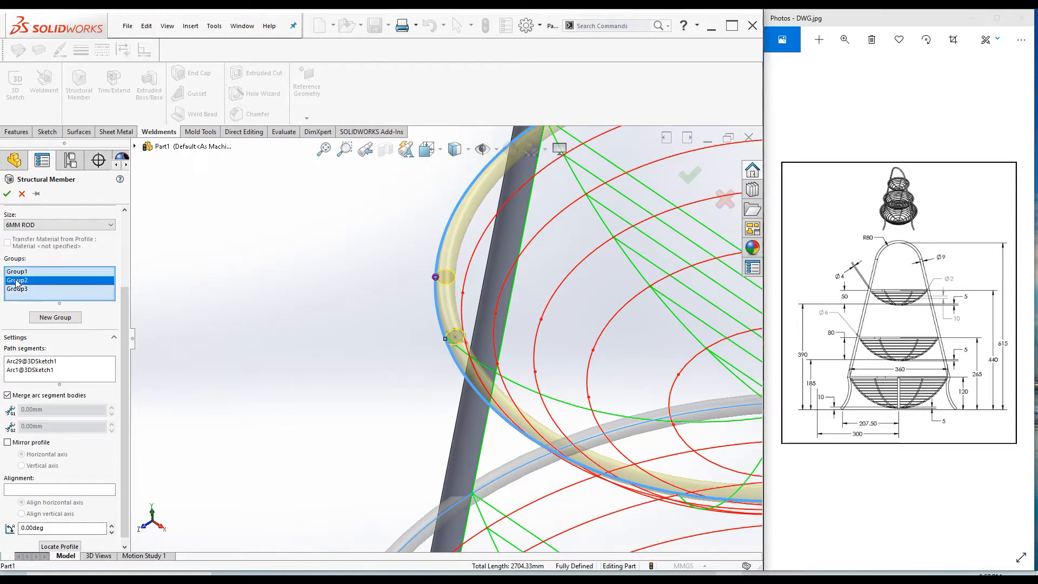
pyautogui.click(65, 547)
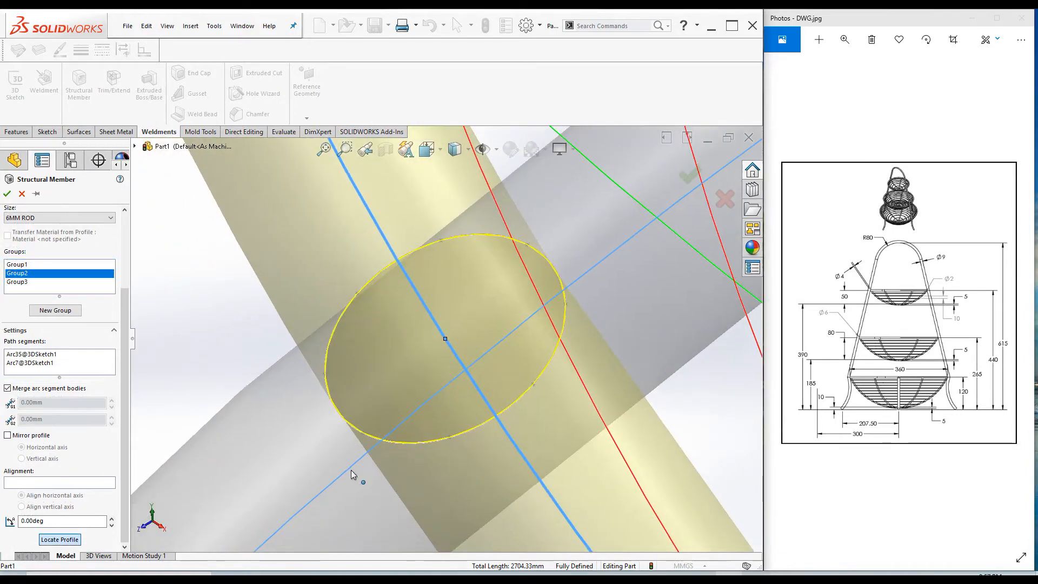
pyautogui.click(323, 372)
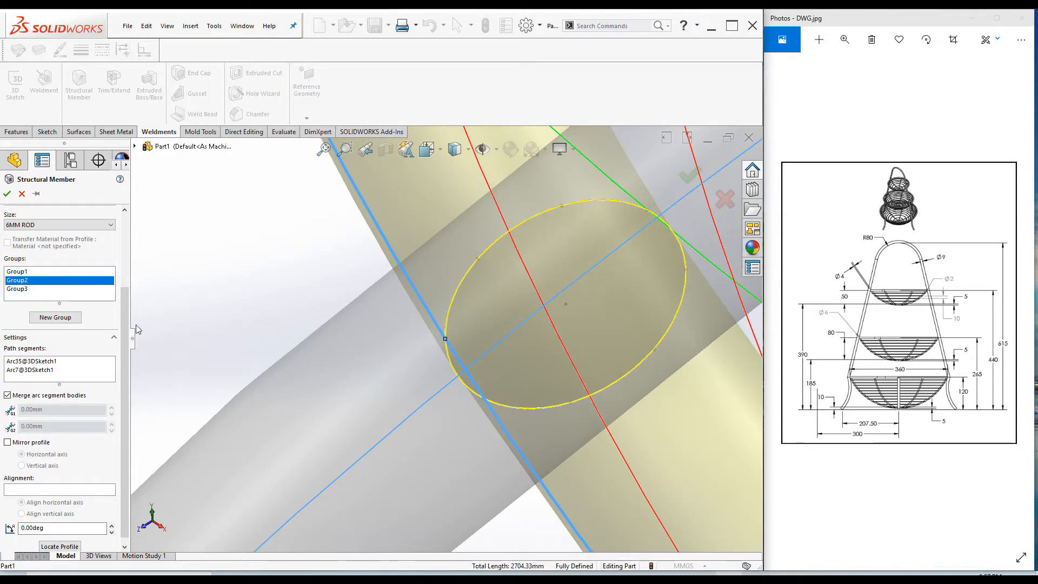
# - Locate the third group's rod profile by its inner circumference point so the bottom rim lies outside its path
pyautogui.click(26, 290)
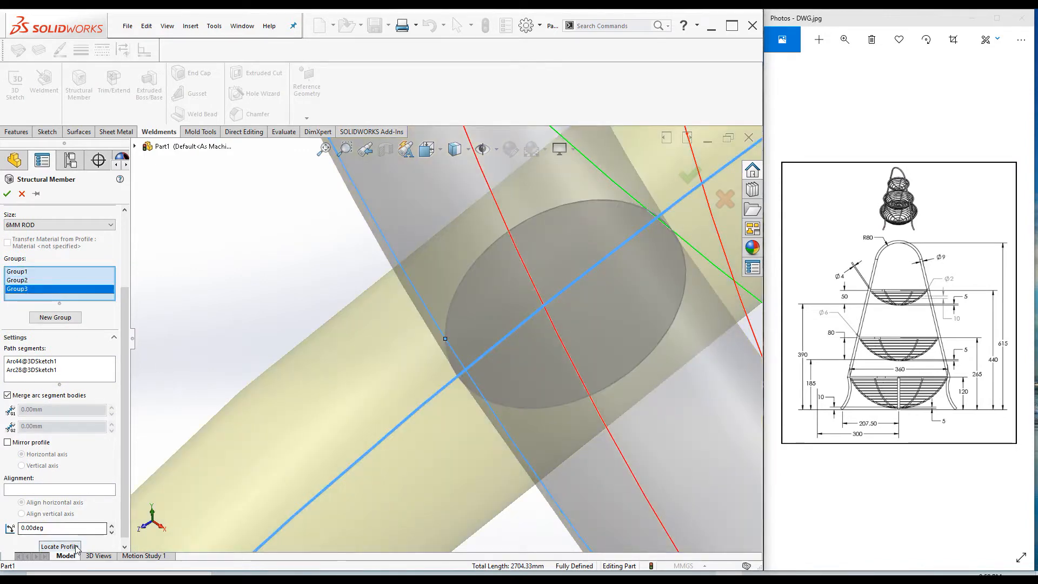
pyautogui.click(74, 547)
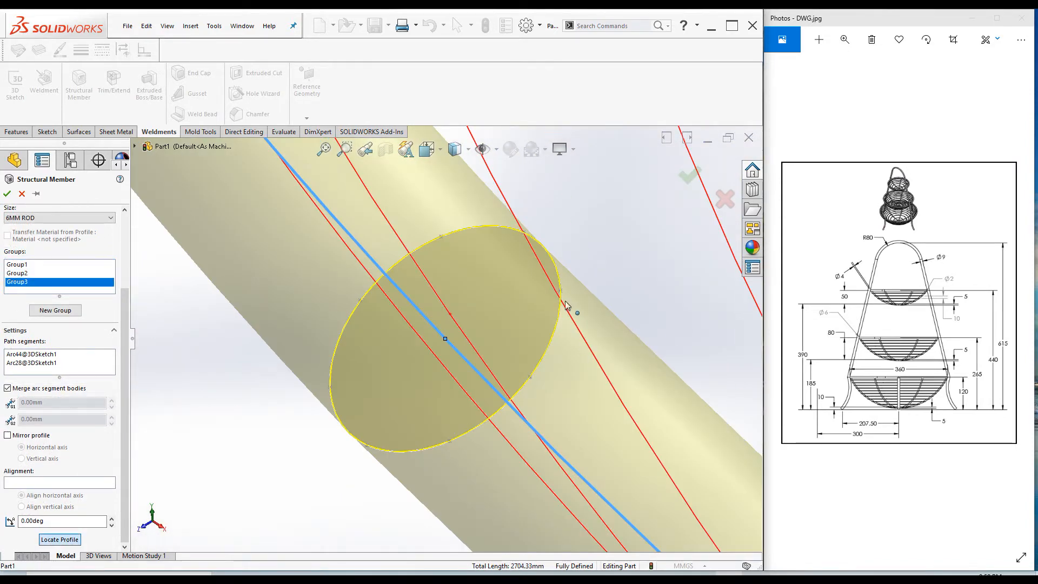
pyautogui.click(561, 291)
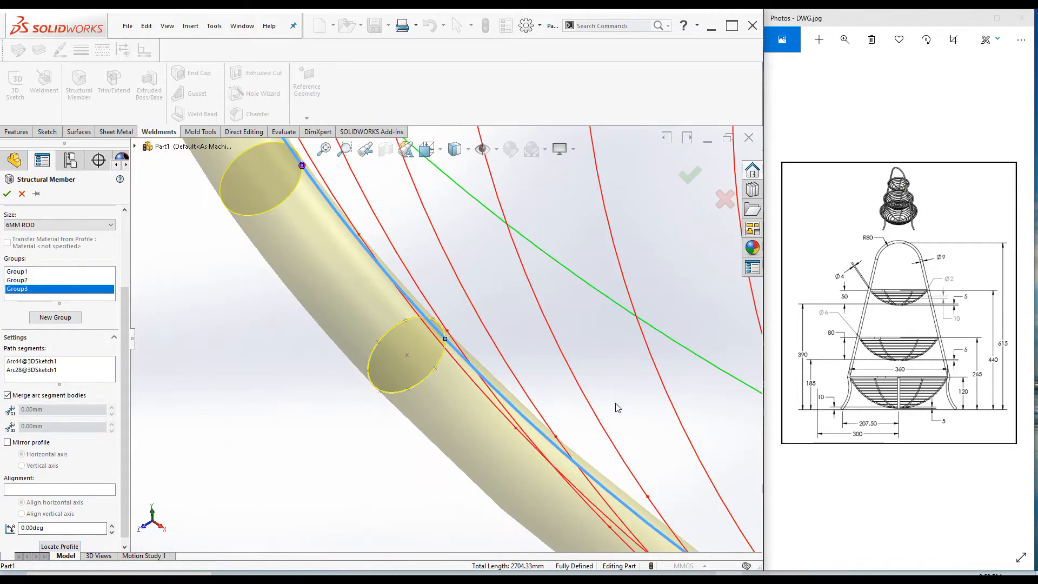
# - Check the rim rods' position against the slanted frame rod and accept the 6MM ROD structural member
pyautogui.scroll(9, 423, 330)
pyautogui.moveTo(408, 359); pyautogui.dragTo(448, 342, button='middle')
pyautogui.scroll(-10, 546, 234)
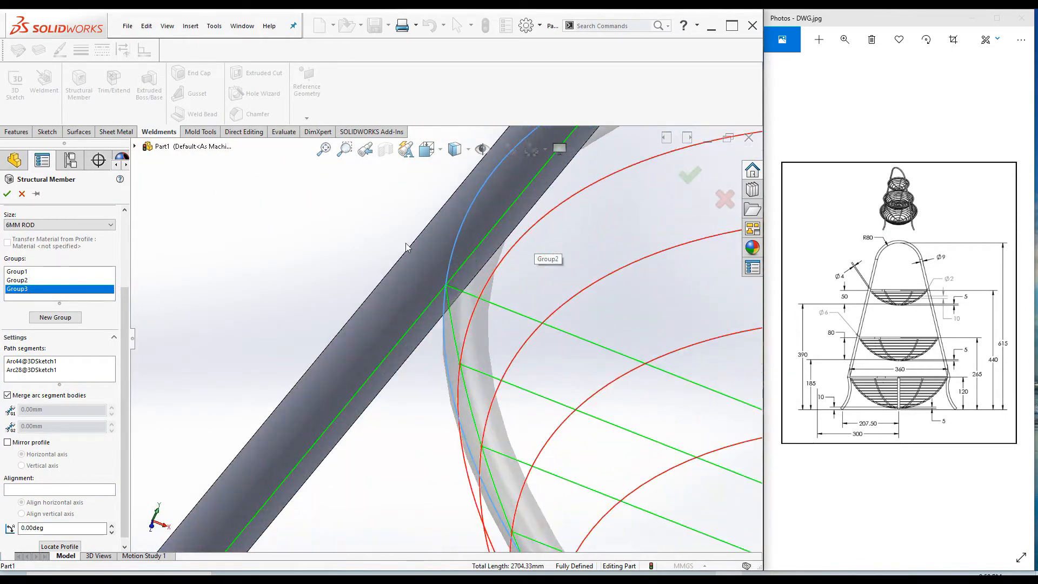
pyautogui.scroll(10, 386, 236)
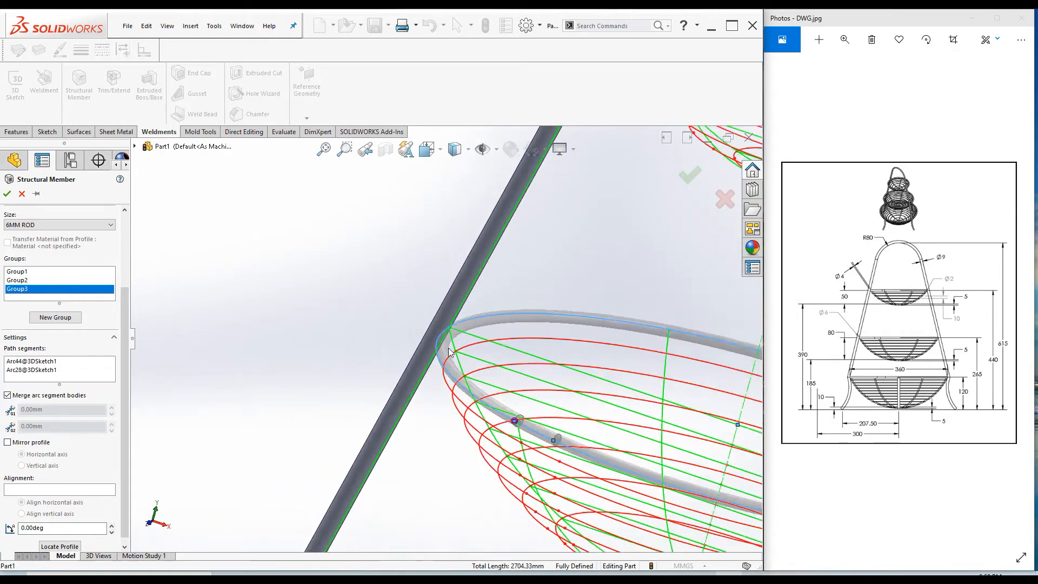
pyautogui.scroll(-10, 504, 301)
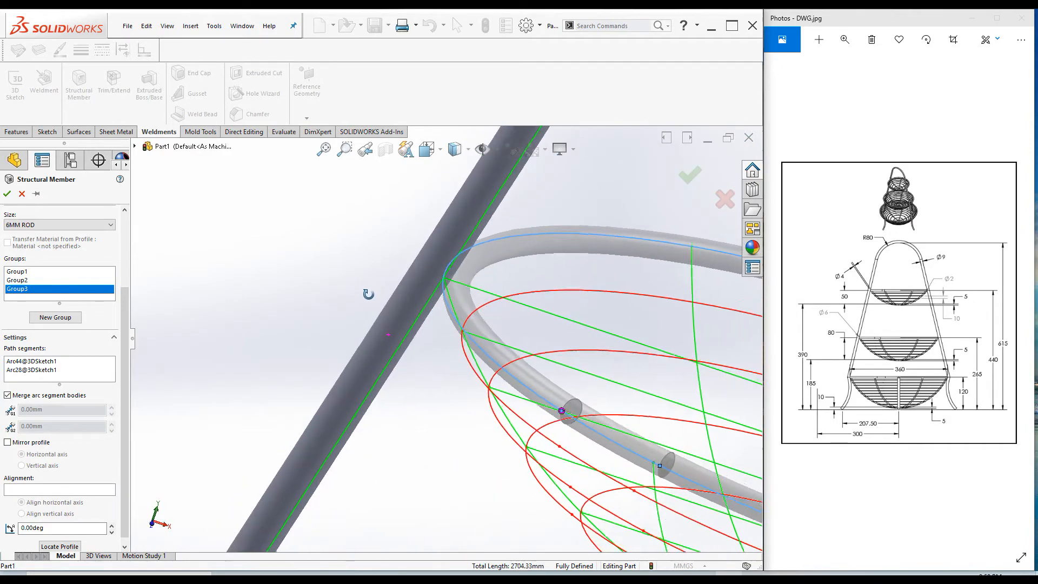
pyautogui.click(7, 193)
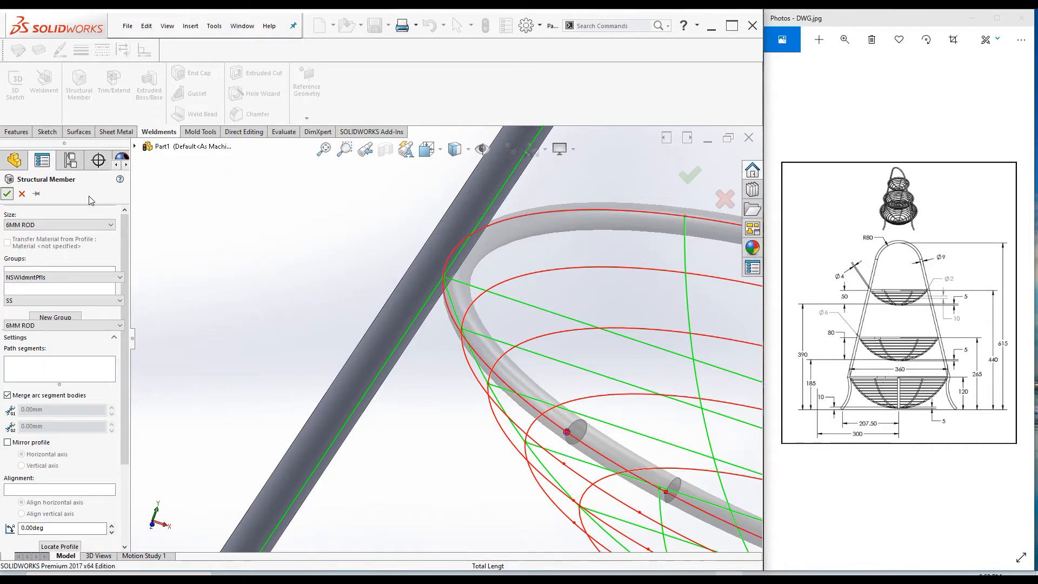
# - Start a 4MM ROD structural member and assign the top basket's three crossing rib arcs to separate groups
pyautogui.hotkey('ctrl', '7')
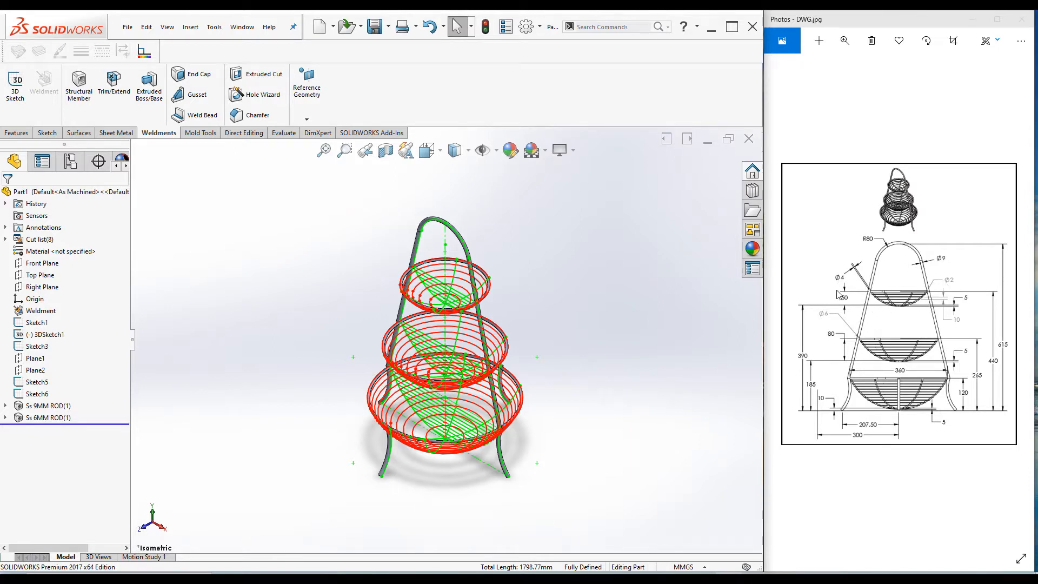
pyautogui.click(78, 87)
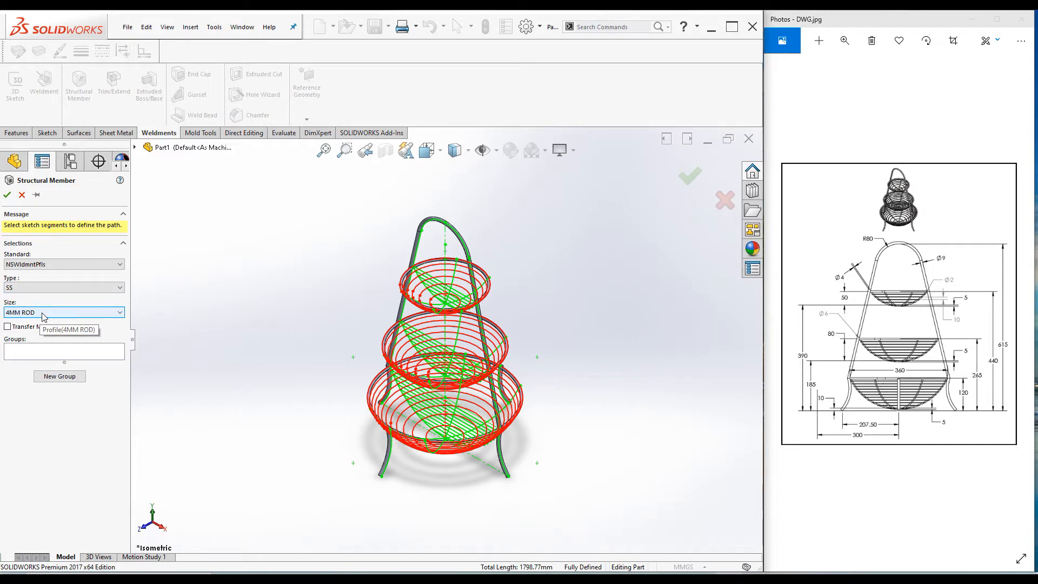
pyautogui.scroll(-5, 499, 305)
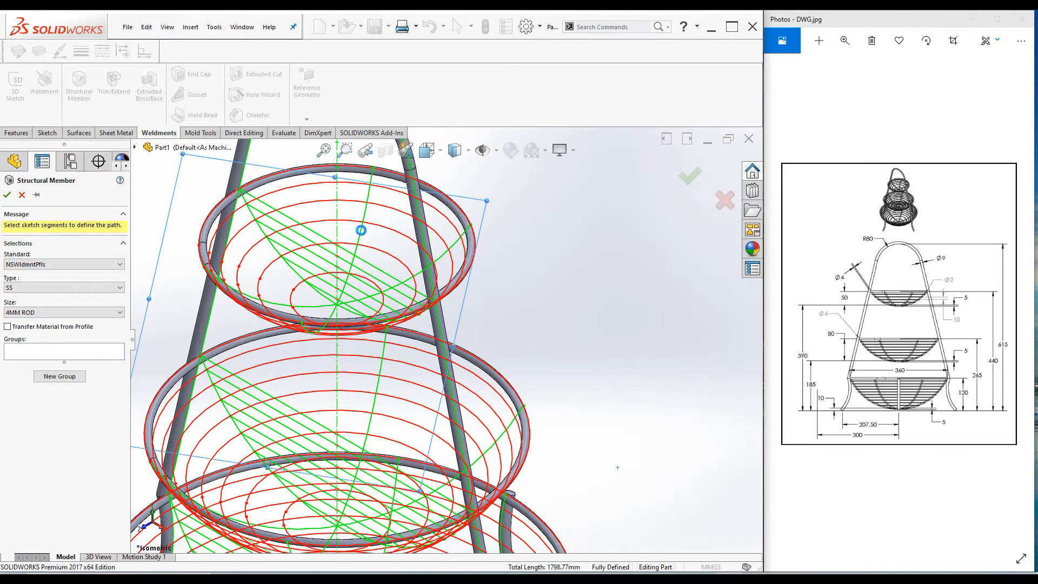
pyautogui.click(361, 233)
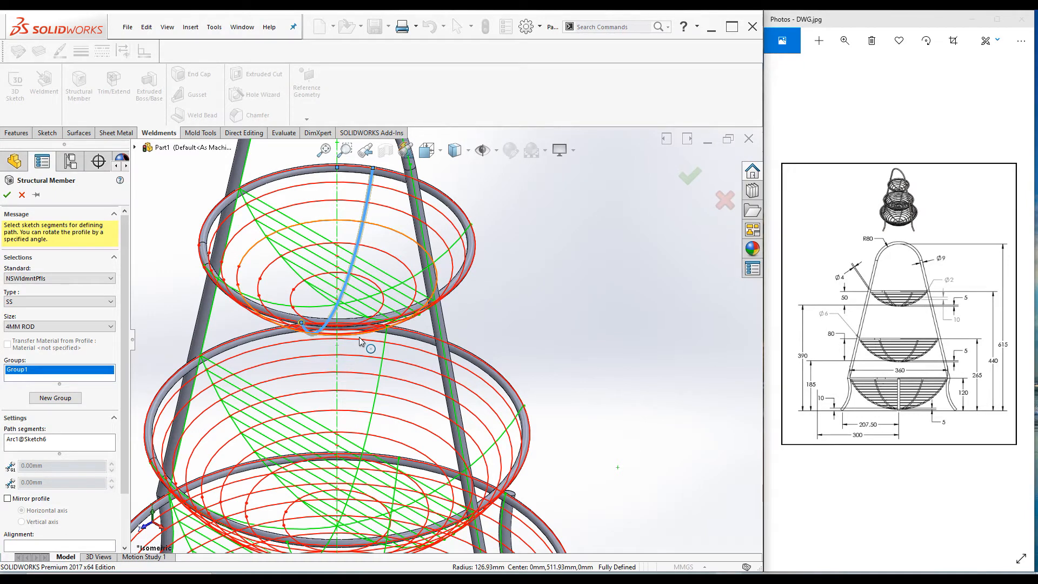
pyautogui.click(56, 398)
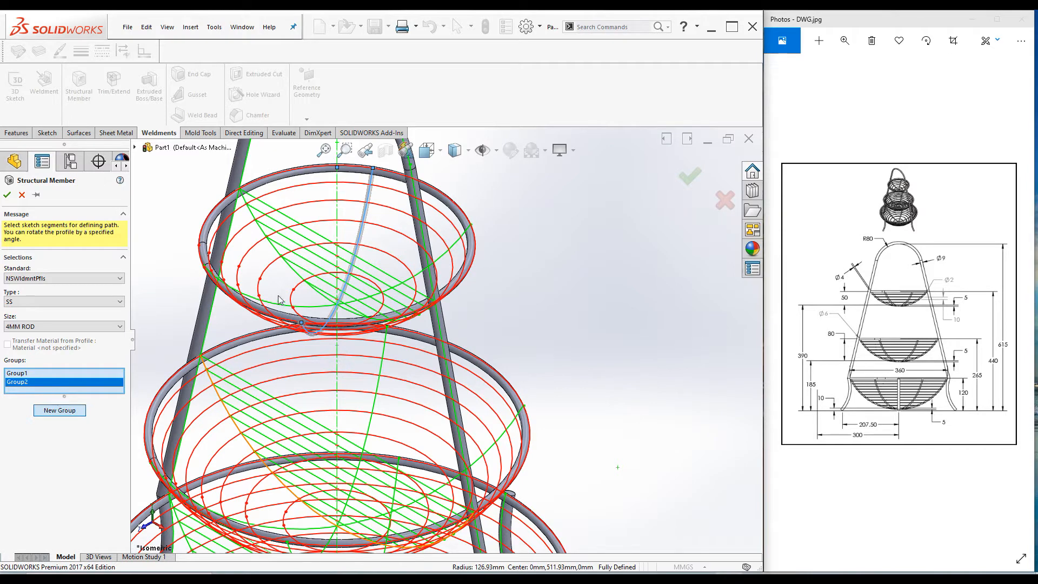
pyautogui.click(420, 278)
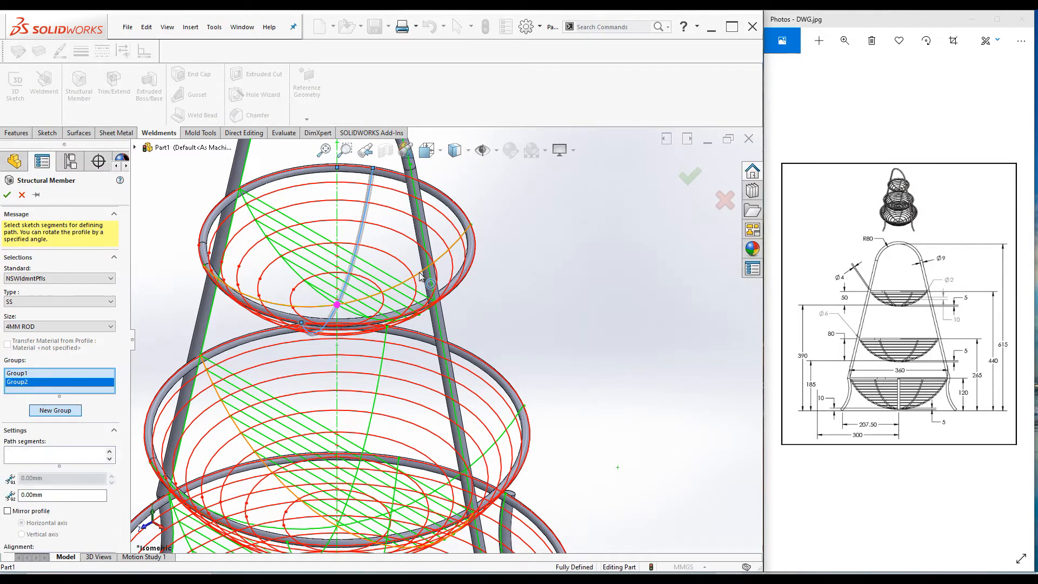
pyautogui.click(49, 412)
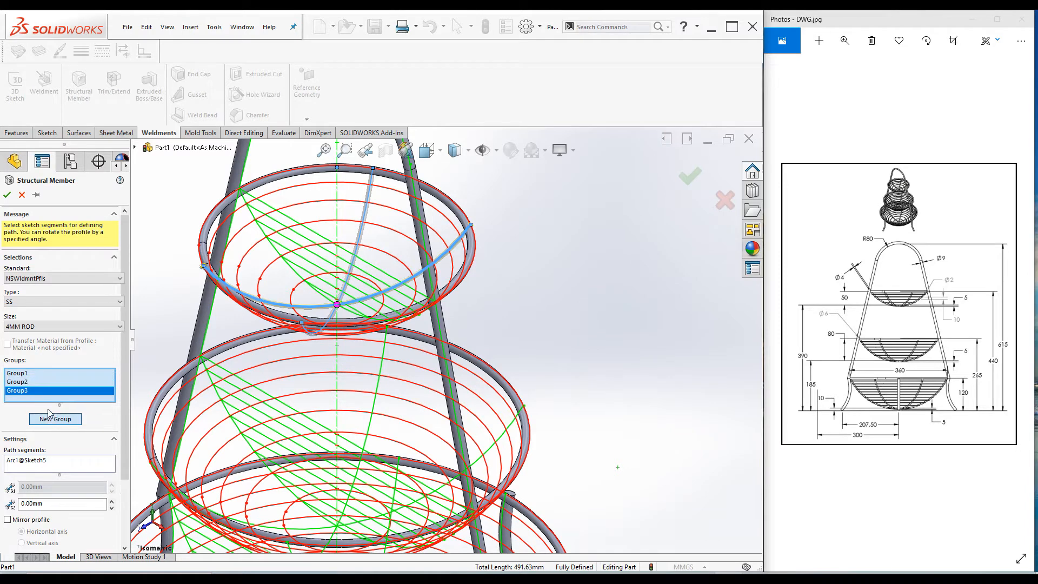
pyautogui.click(276, 252)
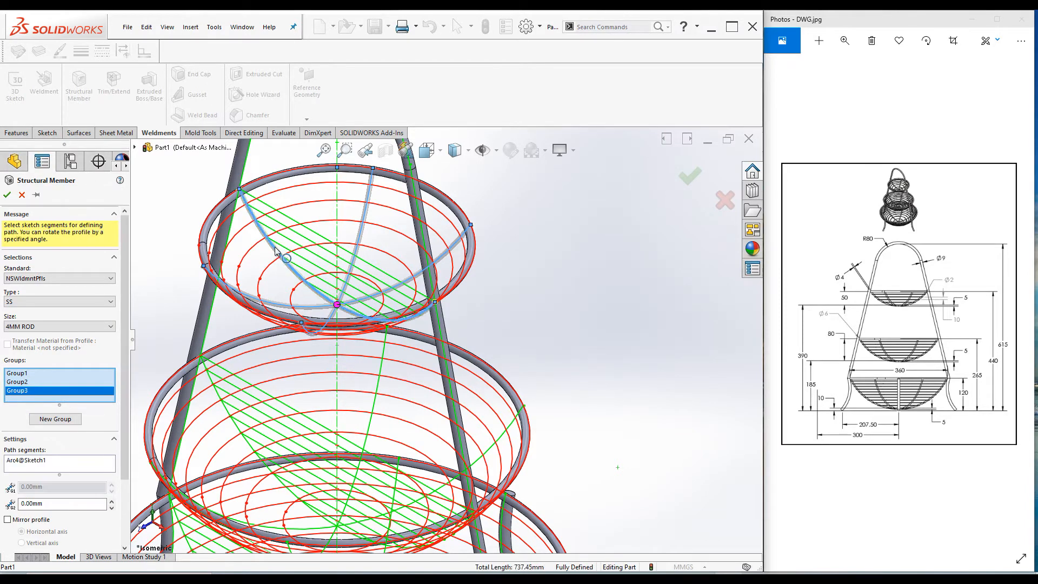
pyautogui.scroll(3, 312, 331)
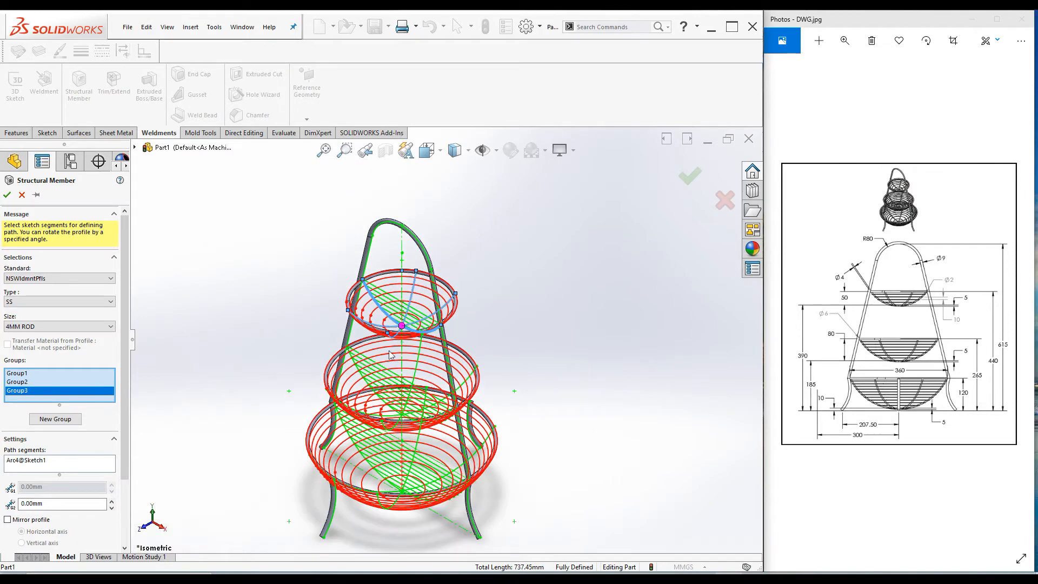
pyautogui.scroll(-5, 406, 325)
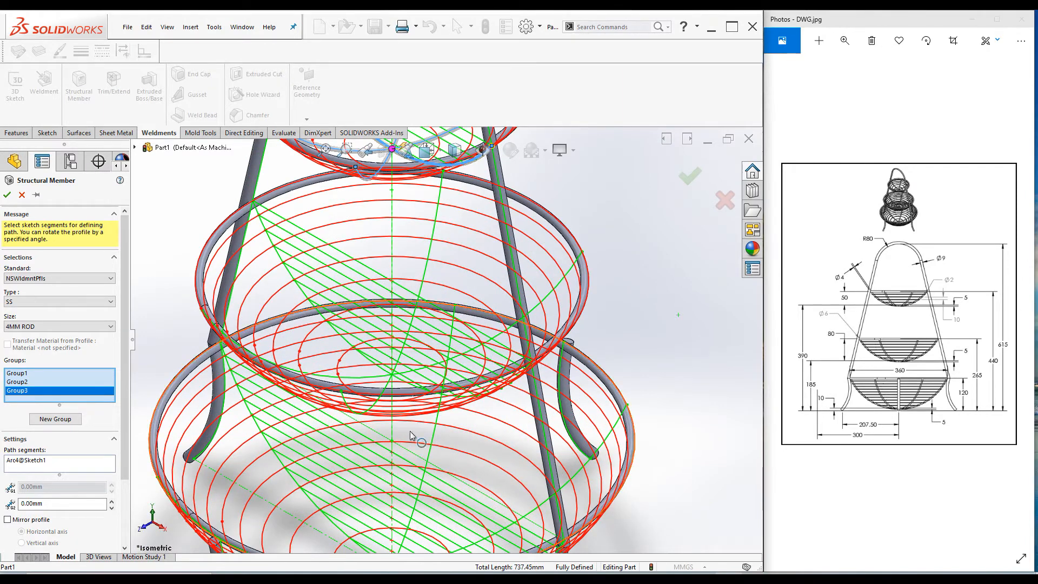
pyautogui.click(77, 420)
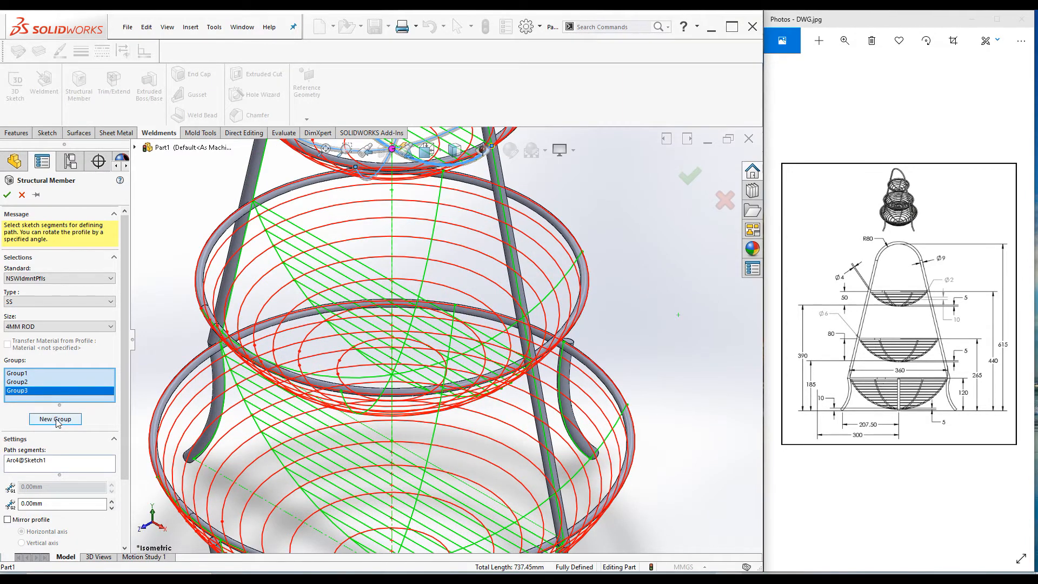
pyautogui.click(428, 265)
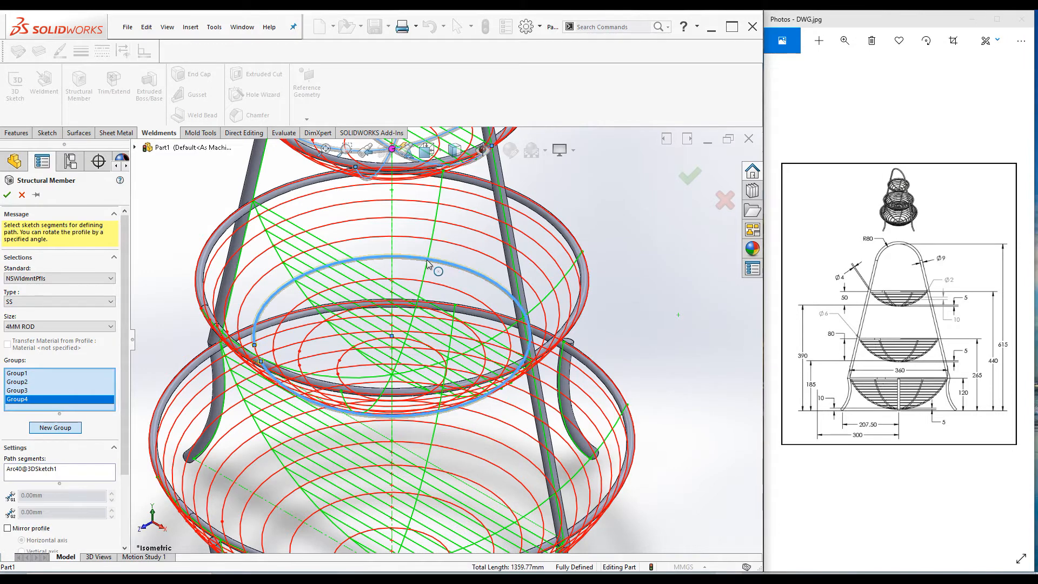
pyautogui.click(427, 275)
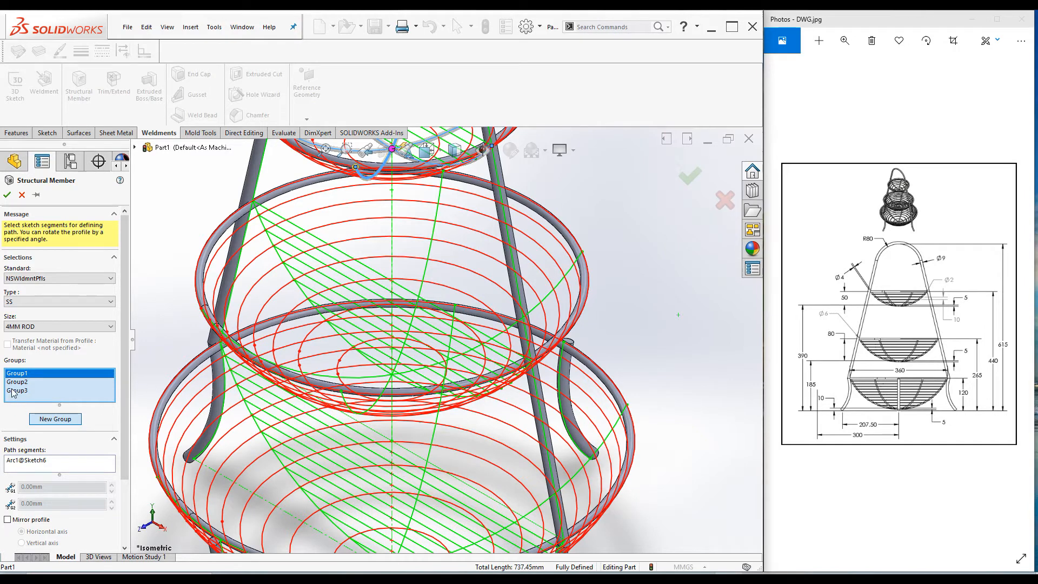
# - Add the middle basket's three crossing rib arcs to the 4MM ROD member, each in its own new group
pyautogui.click(45, 420)
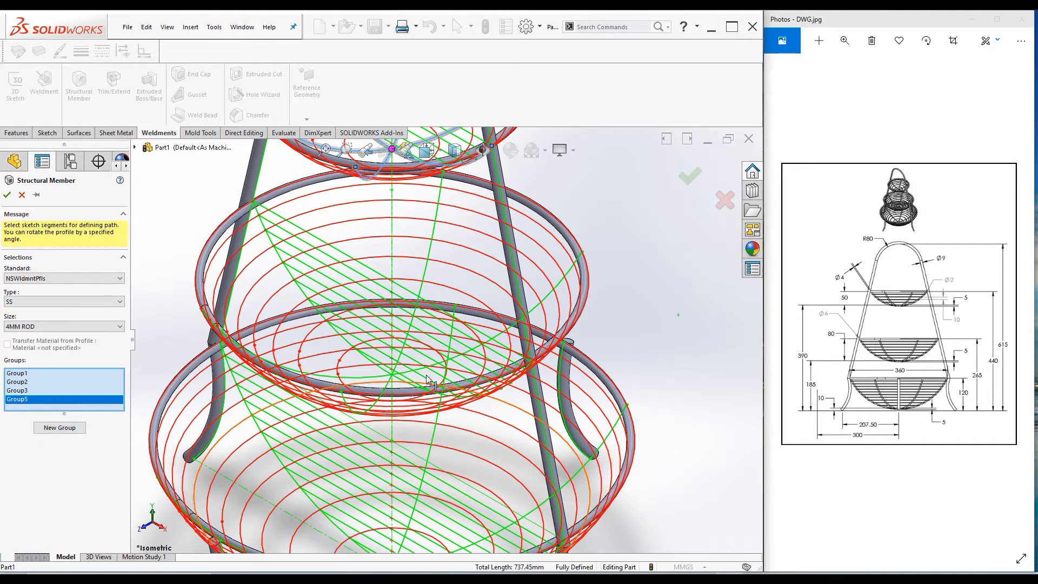
pyautogui.click(425, 276)
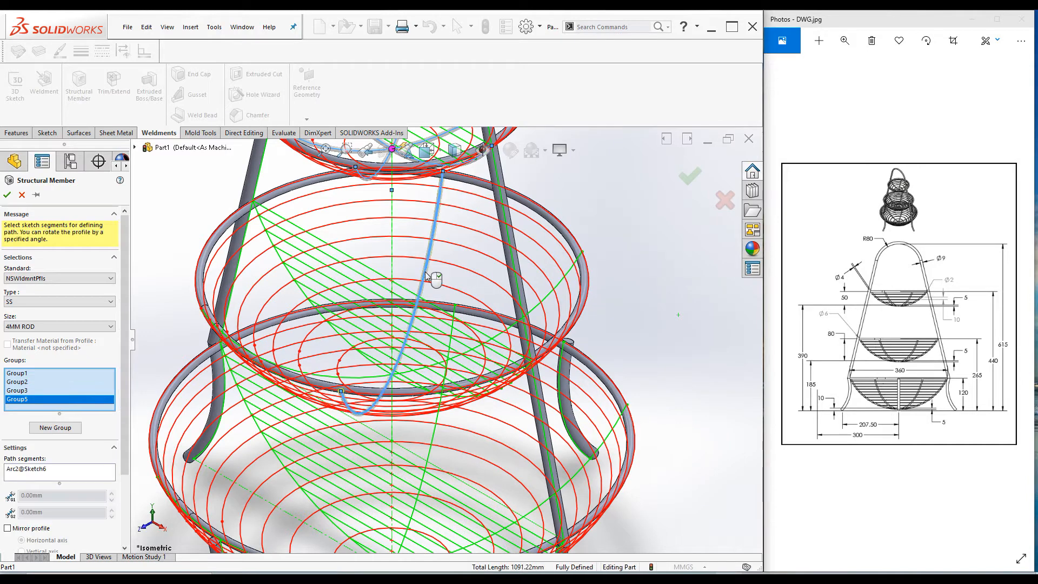
pyautogui.click(56, 431)
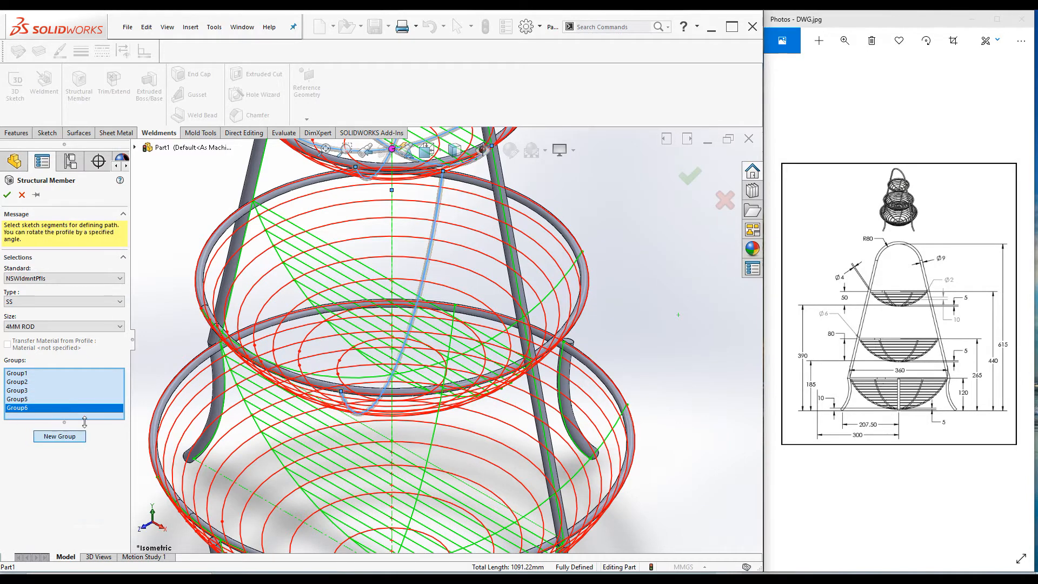
pyautogui.click(301, 292)
pyautogui.click(52, 439)
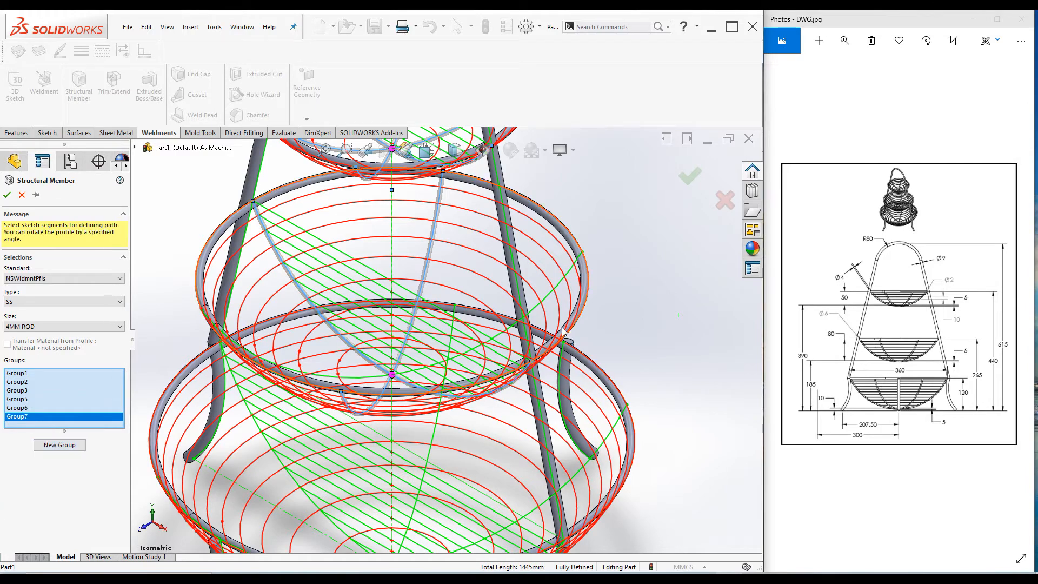
pyautogui.click(545, 310)
# - Add the bottom basket's three crossing rib arcs to the 4MM ROD member, each in its own new group
pyautogui.scroll(4, 534, 296)
pyautogui.scroll(-5, 534, 295)
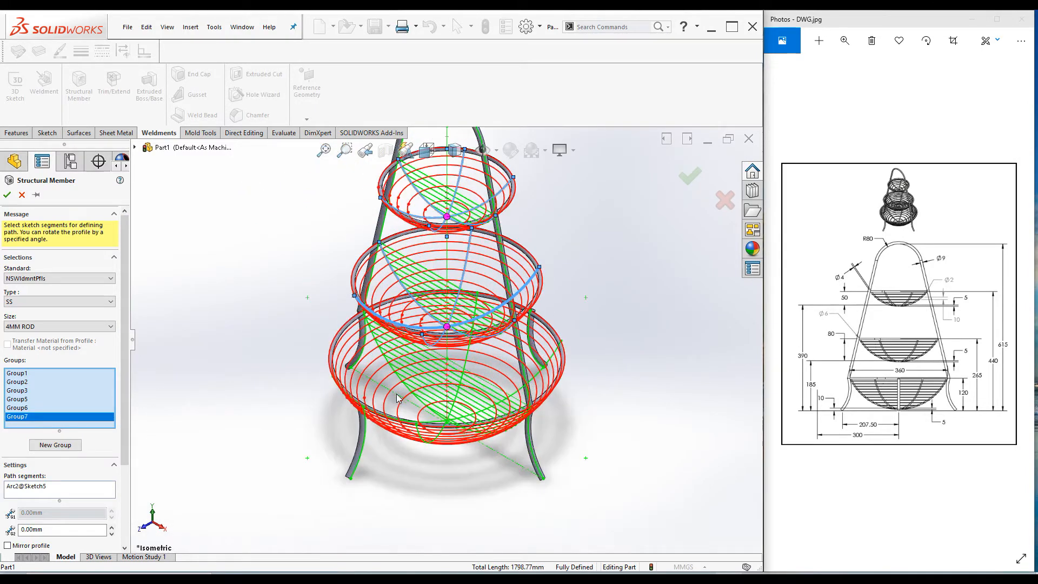
pyautogui.click(55, 445)
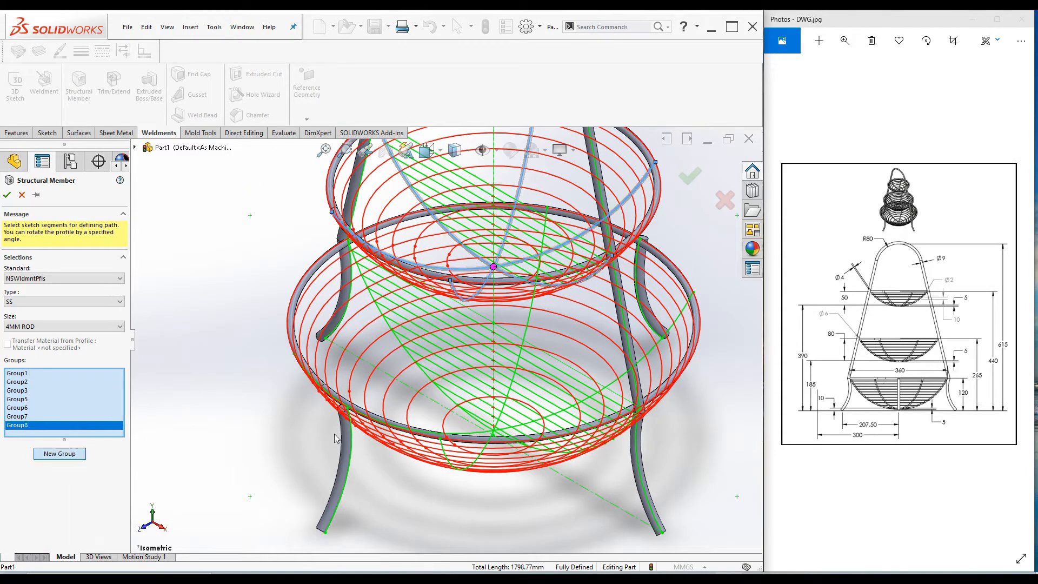
pyautogui.click(432, 378)
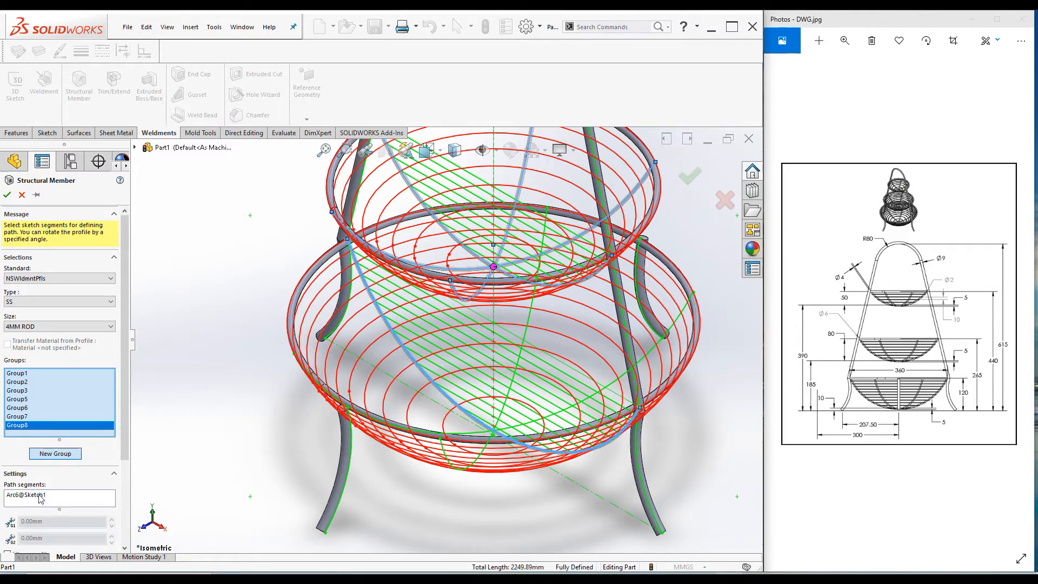
pyautogui.click(43, 455)
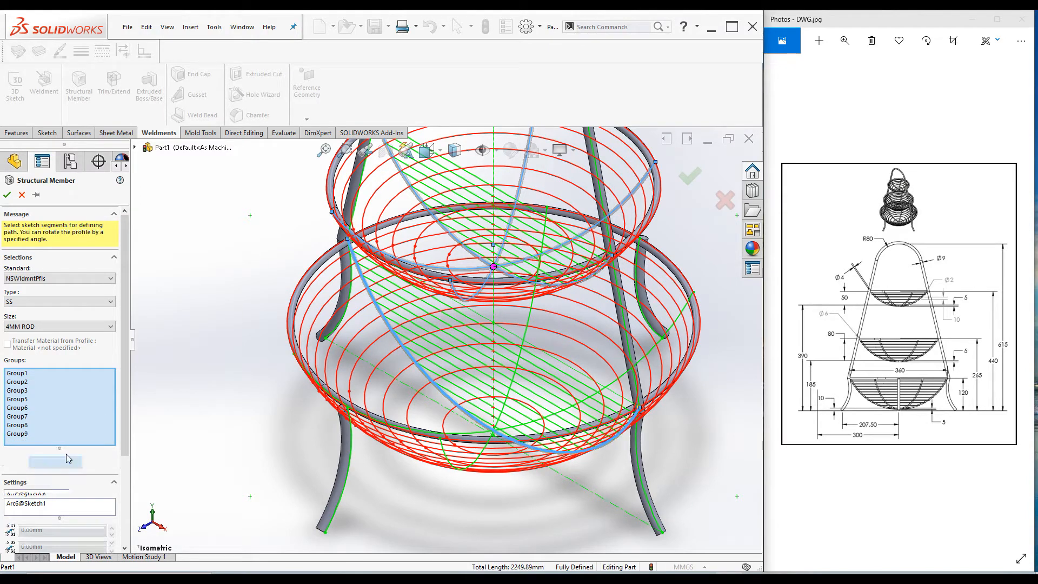
pyautogui.click(531, 315)
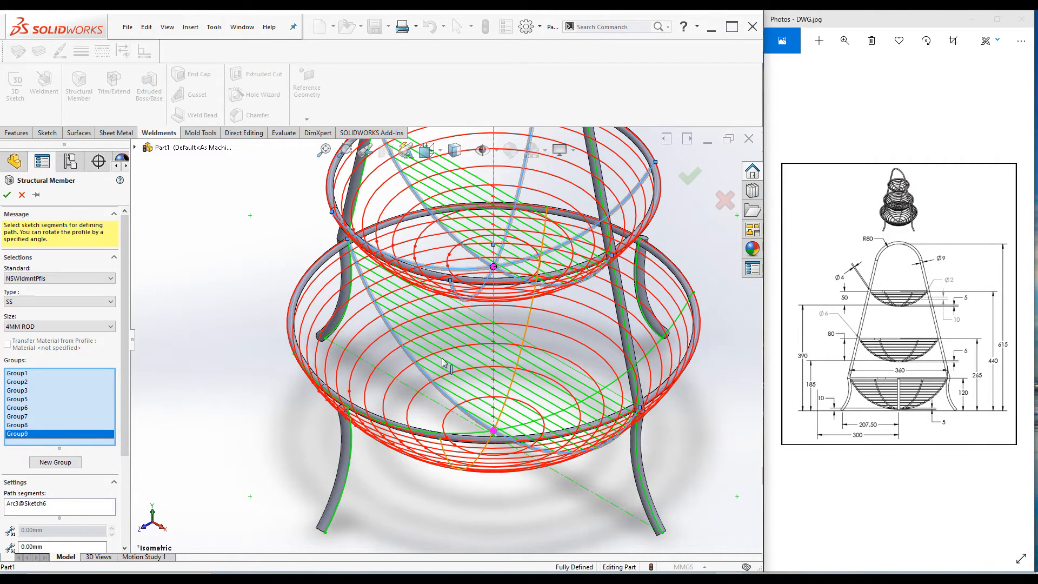
pyautogui.click(45, 464)
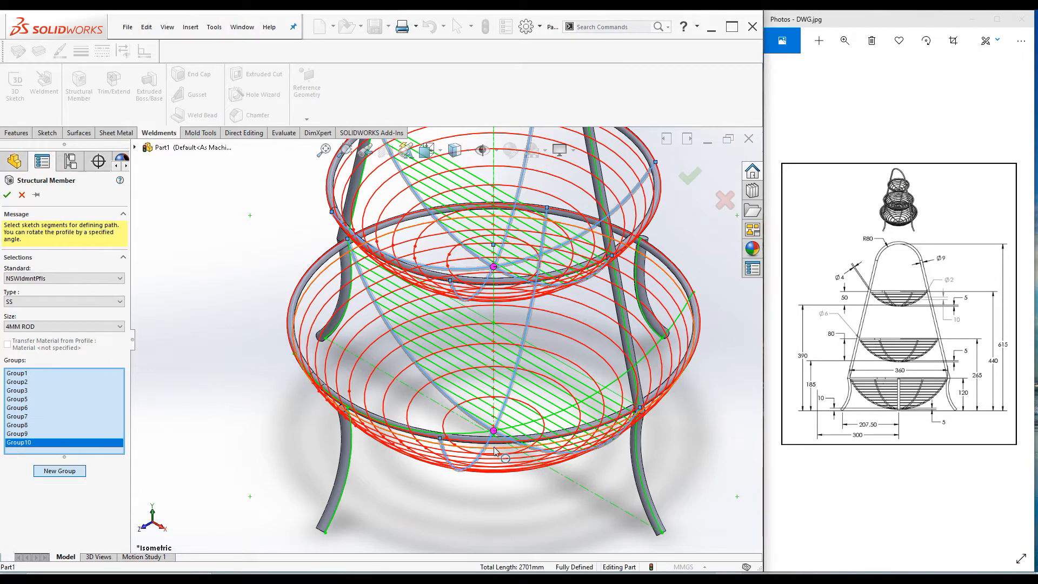
pyautogui.click(611, 386)
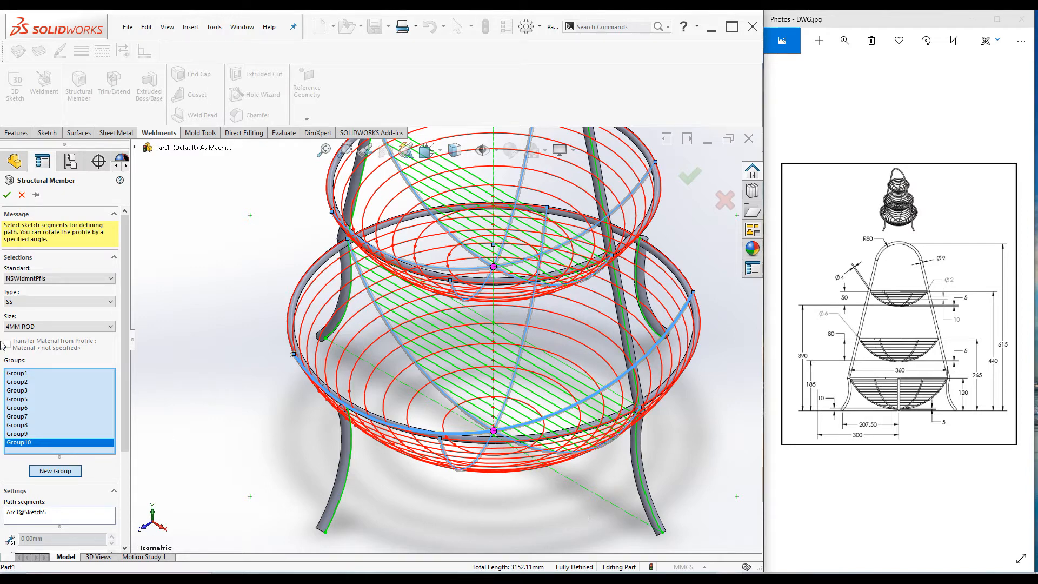
# - Locate the first group's rod profile by the lower point on its circumference so the top basket's rib lies inside its path
pyautogui.click(22, 374)
pyautogui.scroll(-5, 59, 497)
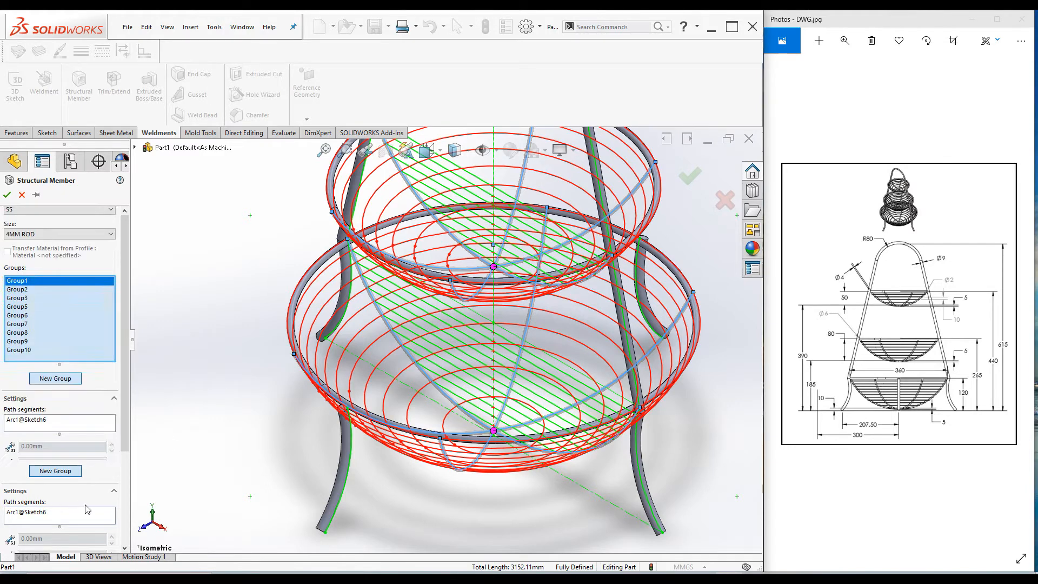
pyautogui.click(60, 541)
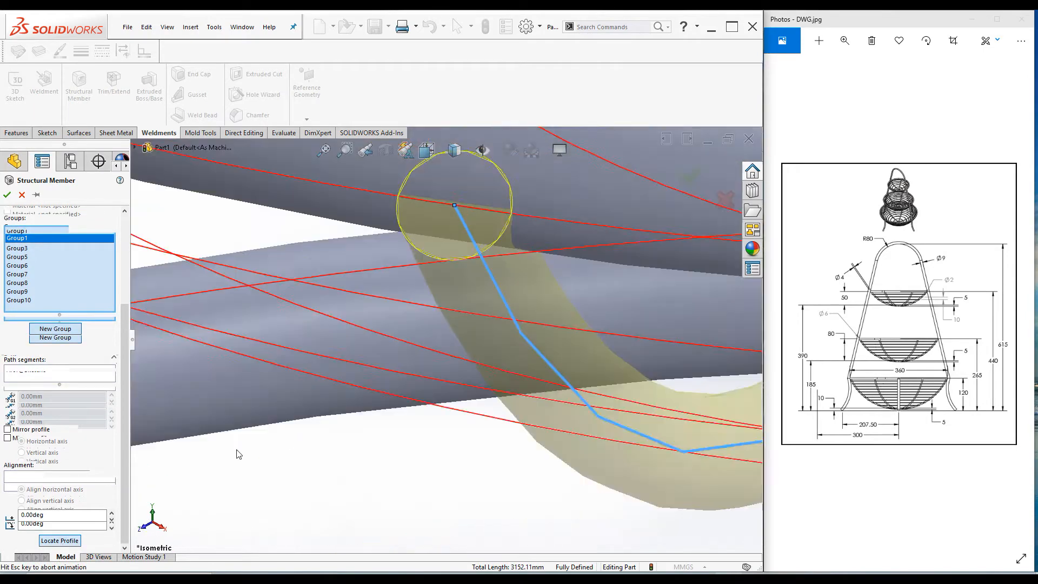
pyautogui.scroll(6, 408, 397)
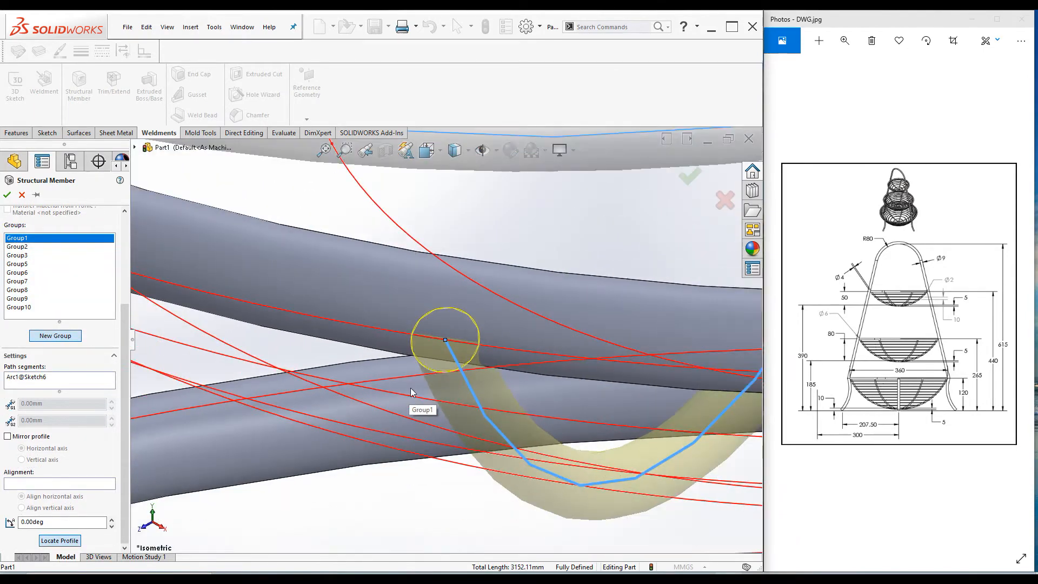
pyautogui.scroll(-5, 408, 394)
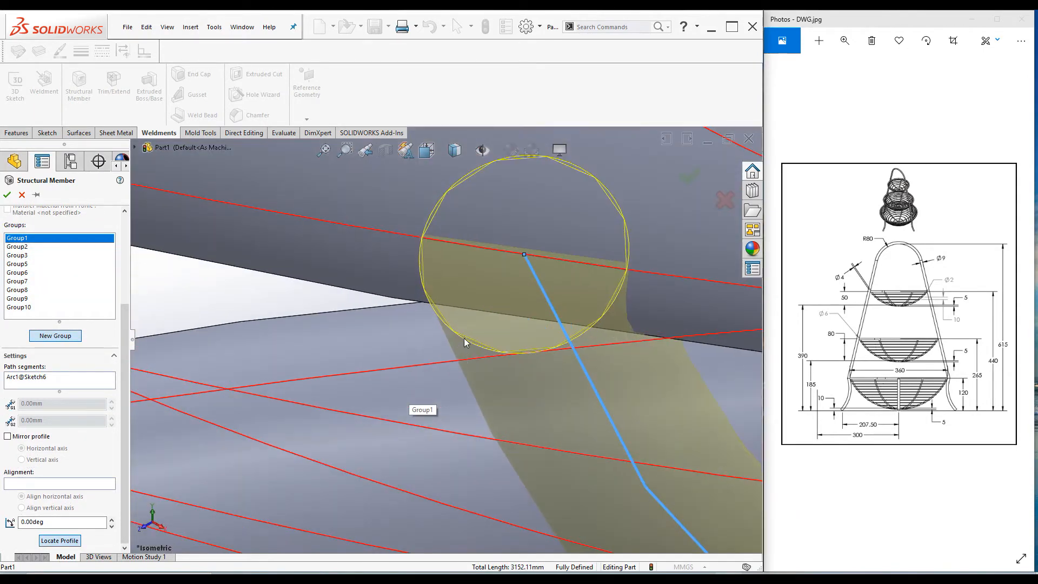
pyautogui.click(501, 354)
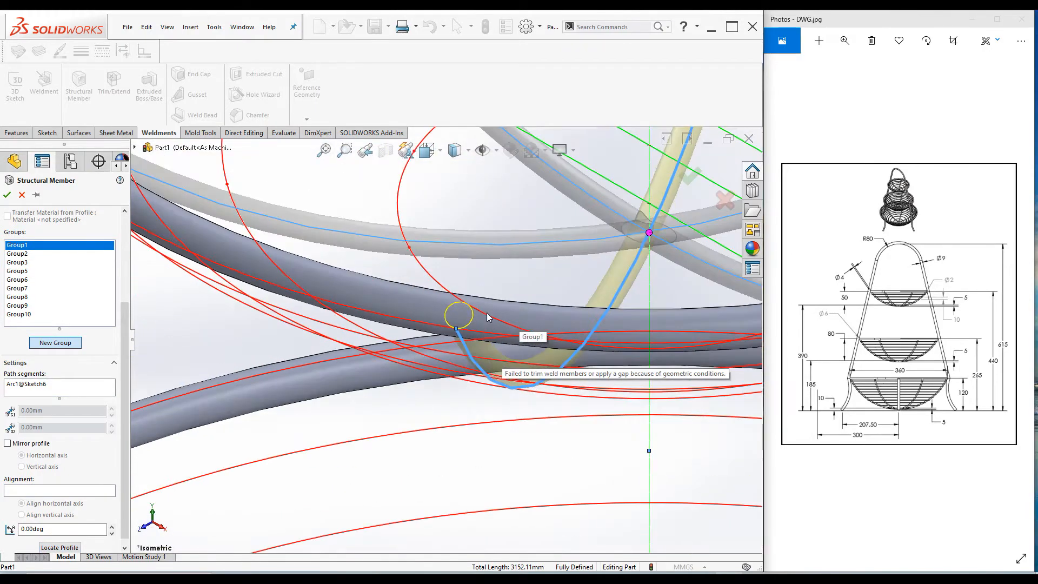
# - Locate the second group's rod profile by its lower circumference point so the top basket's second rib lies inside its path
pyautogui.moveTo(478, 311); pyautogui.dragTo(427, 301, button='middle')
pyautogui.scroll(4, 513, 361)
pyautogui.scroll(5, 512, 360)
pyautogui.scroll(3, 484, 297)
pyautogui.scroll(-8, 458, 312)
pyautogui.click(18, 254)
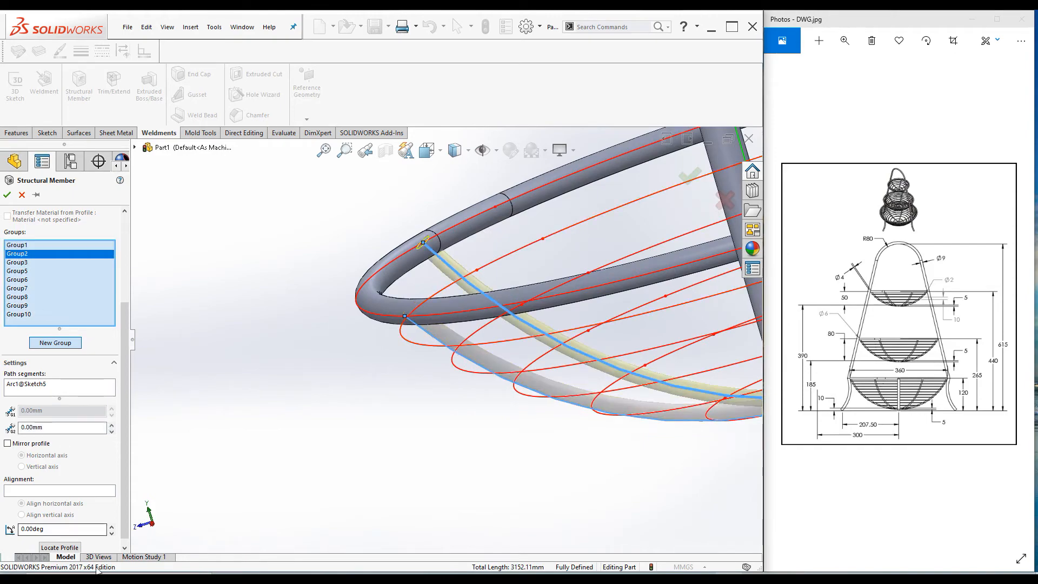
pyautogui.click(60, 547)
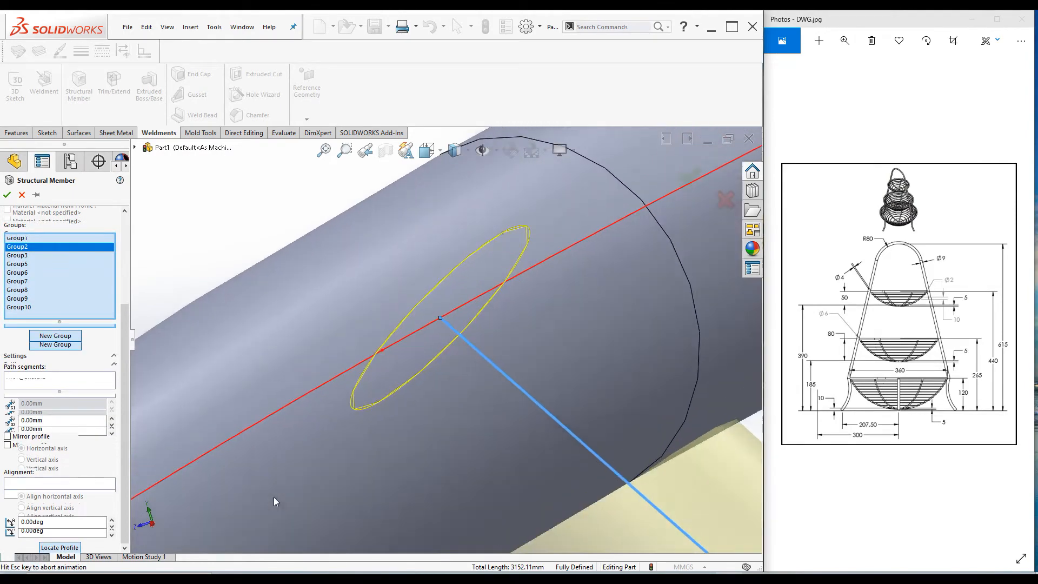
pyautogui.moveTo(433, 340); pyautogui.dragTo(503, 347, button='middle')
pyautogui.scroll(1, 502, 347)
pyautogui.scroll(-6, 352, 367)
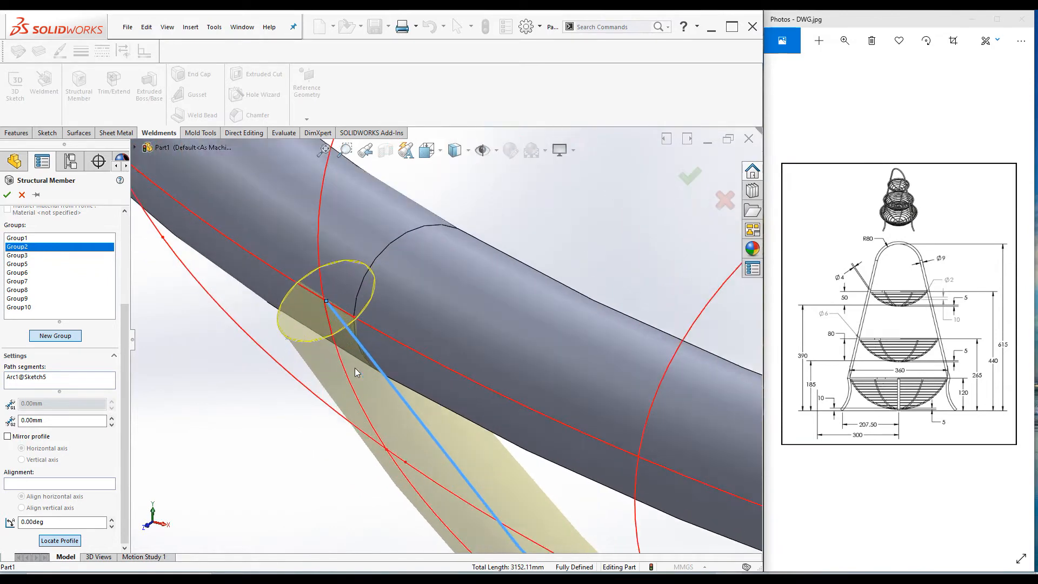
pyautogui.scroll(6, 273, 324)
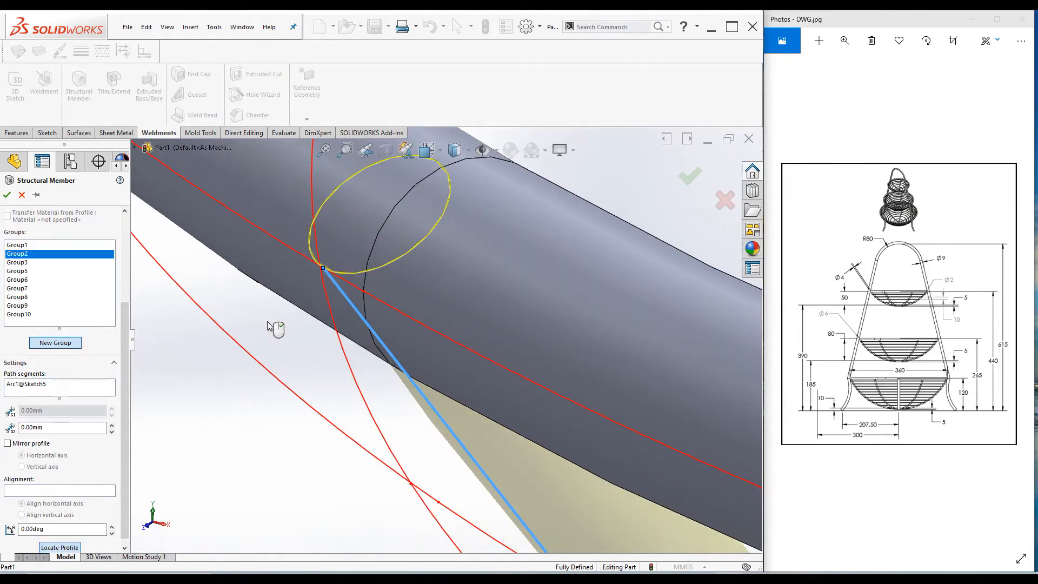
# - Locate the third group's rod profile by its outer circumference point so the top basket's third rib lies inside its path
pyautogui.scroll(5, 397, 373)
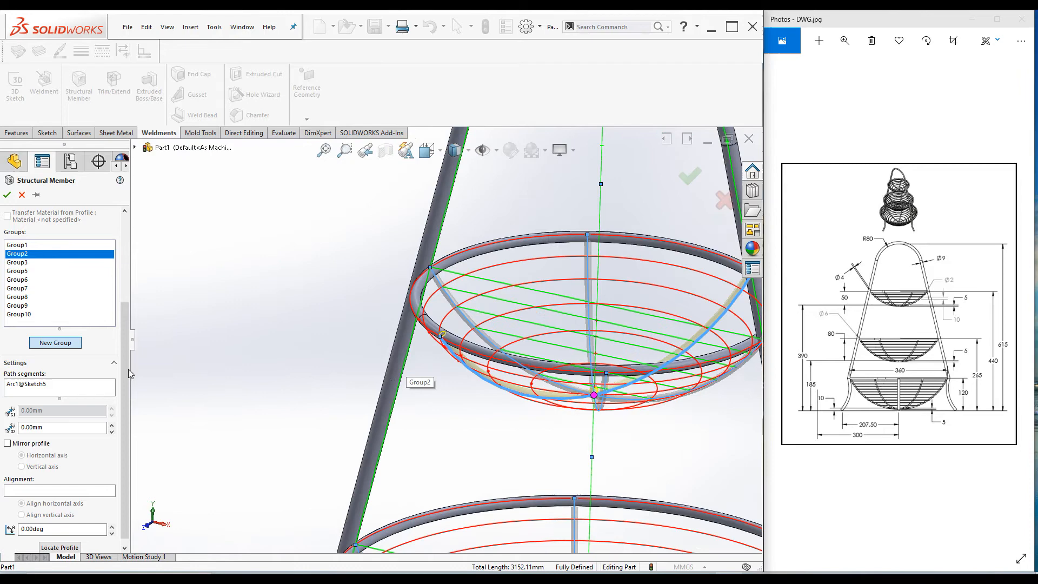
pyautogui.click(25, 263)
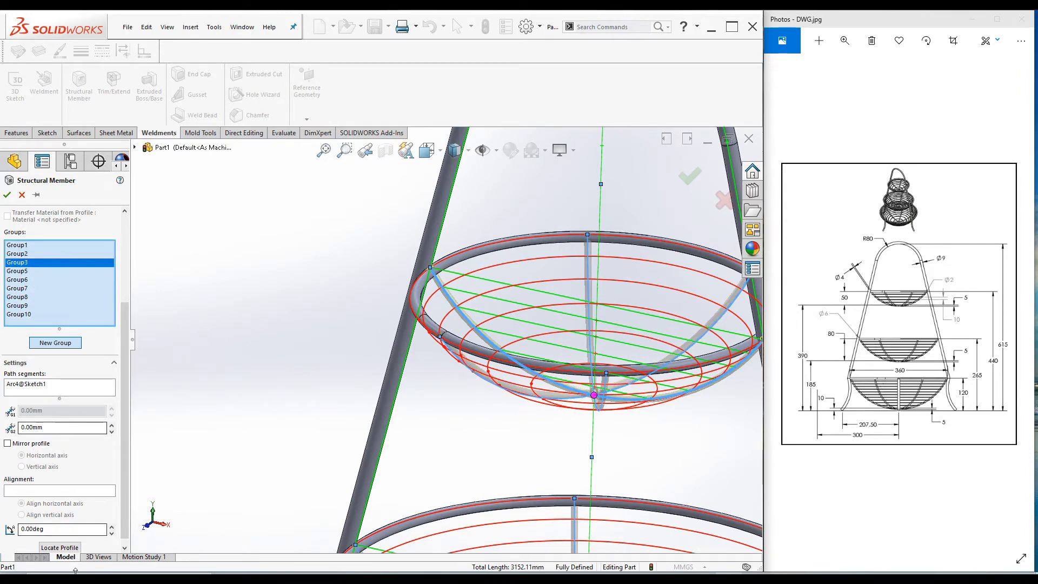
pyautogui.click(57, 548)
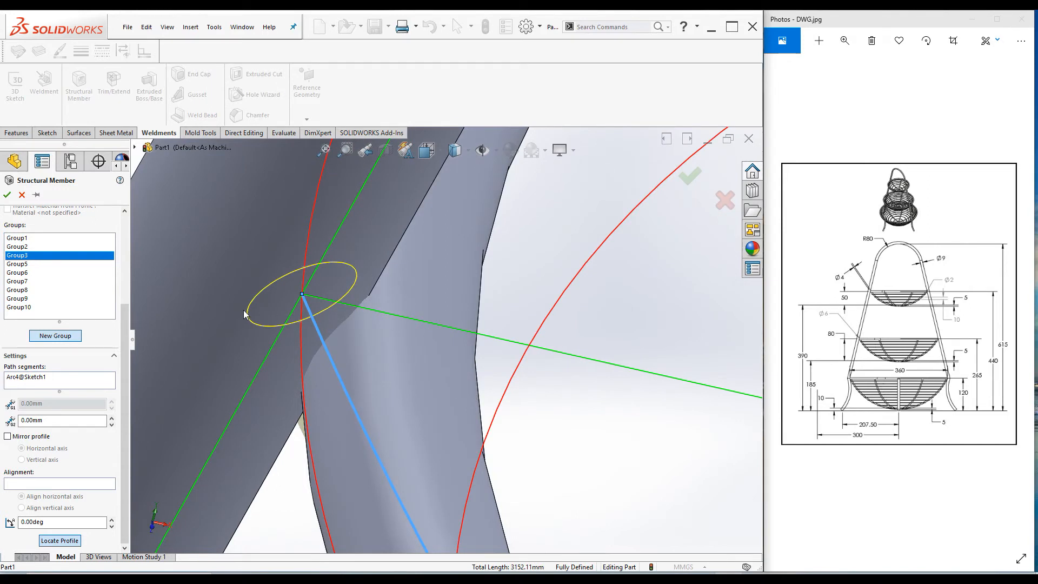
pyautogui.scroll(3, 404, 354)
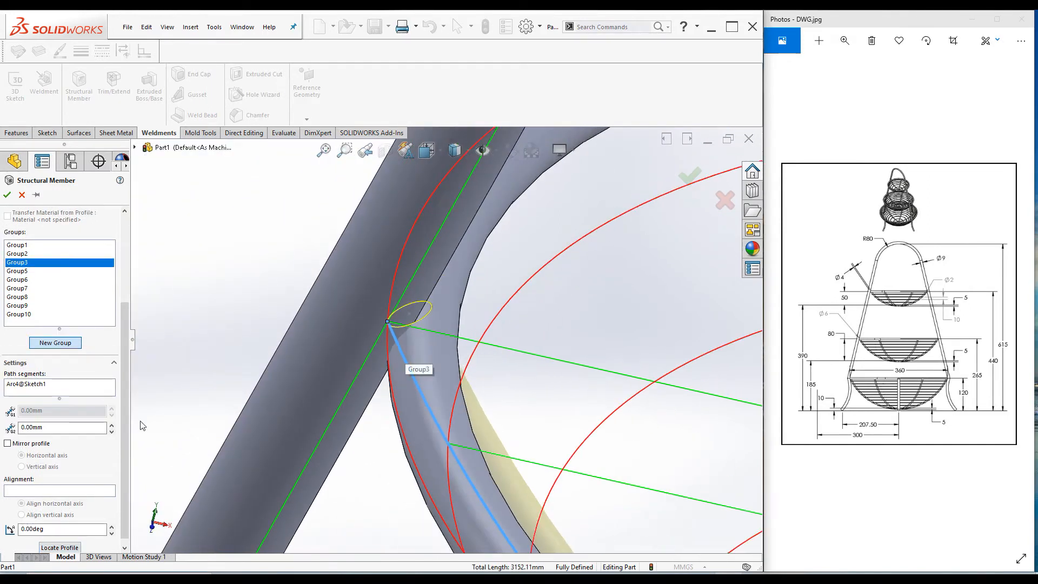
# - Locate Group5's rod profile by its lower circumference point so the middle basket's first rib lies inside its path
pyautogui.click(17, 271)
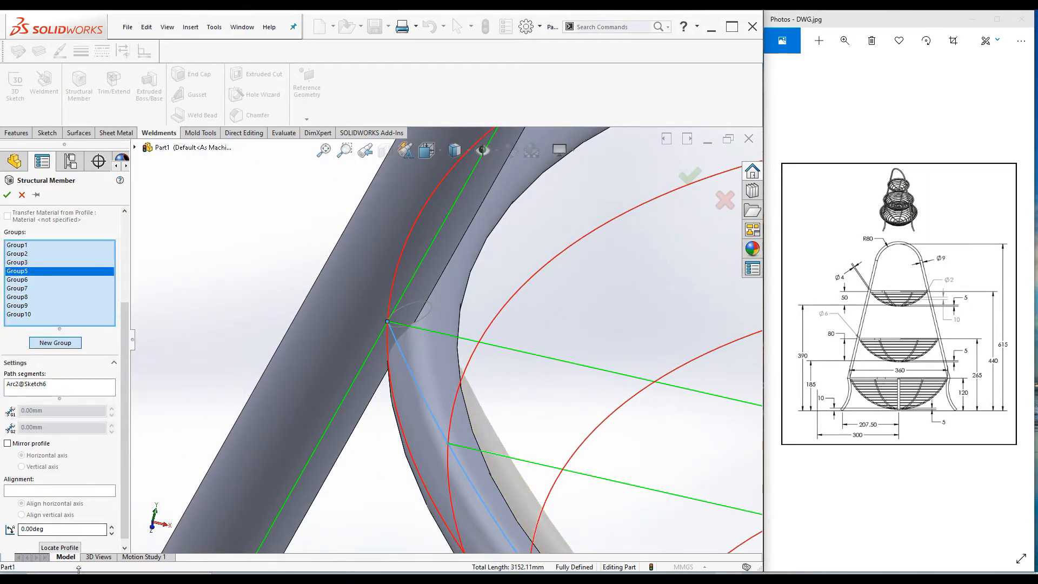
pyautogui.click(56, 548)
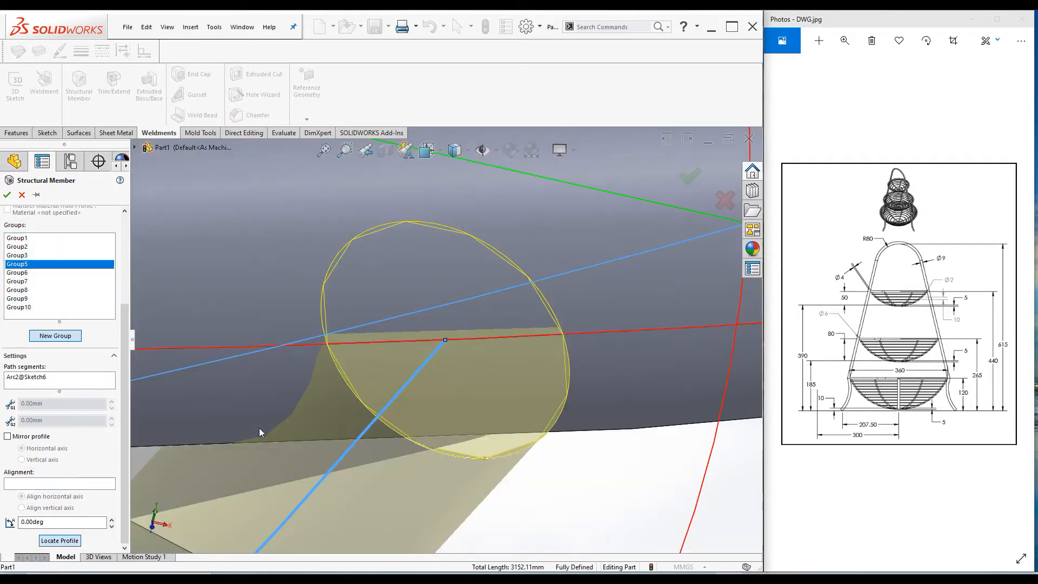
pyautogui.scroll(5, 441, 309)
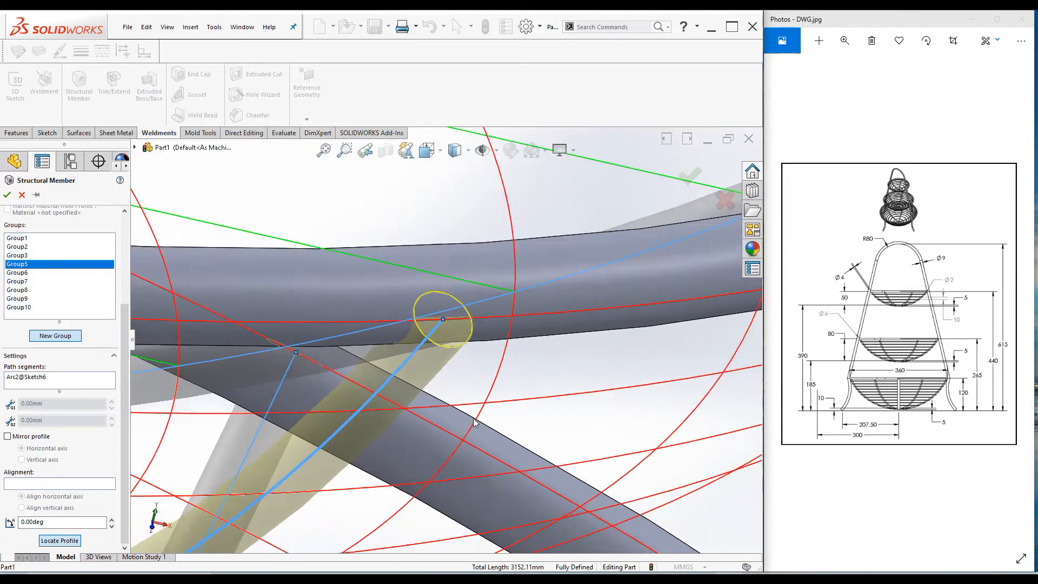
pyautogui.scroll(-5, 441, 309)
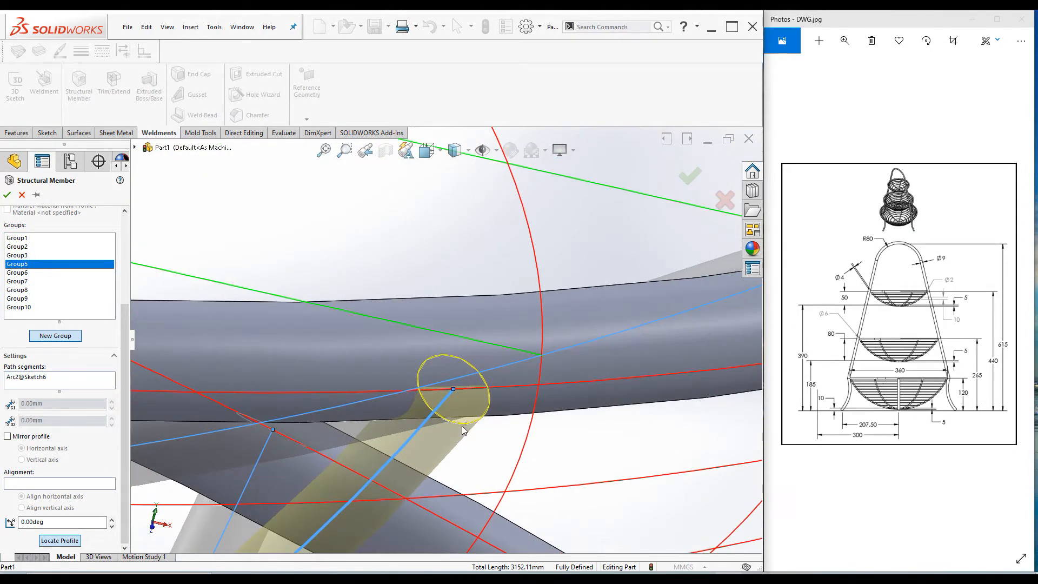
pyautogui.scroll(5, 531, 456)
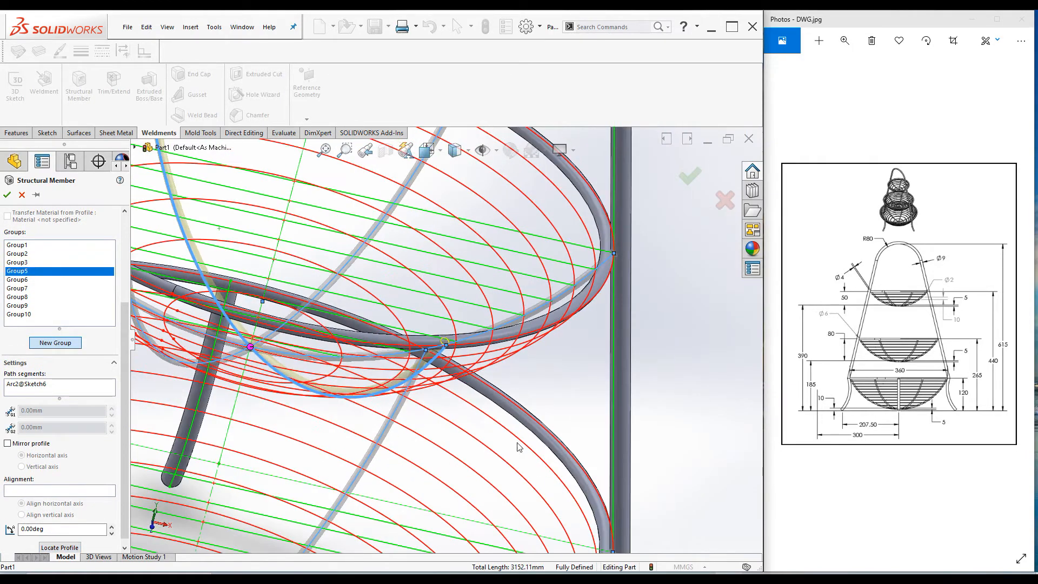
# - Locate the Group6 and Group7 rod profiles by their outer circumference points so the middle basket's remaining two ribs lie inside their paths
pyautogui.click(20, 280)
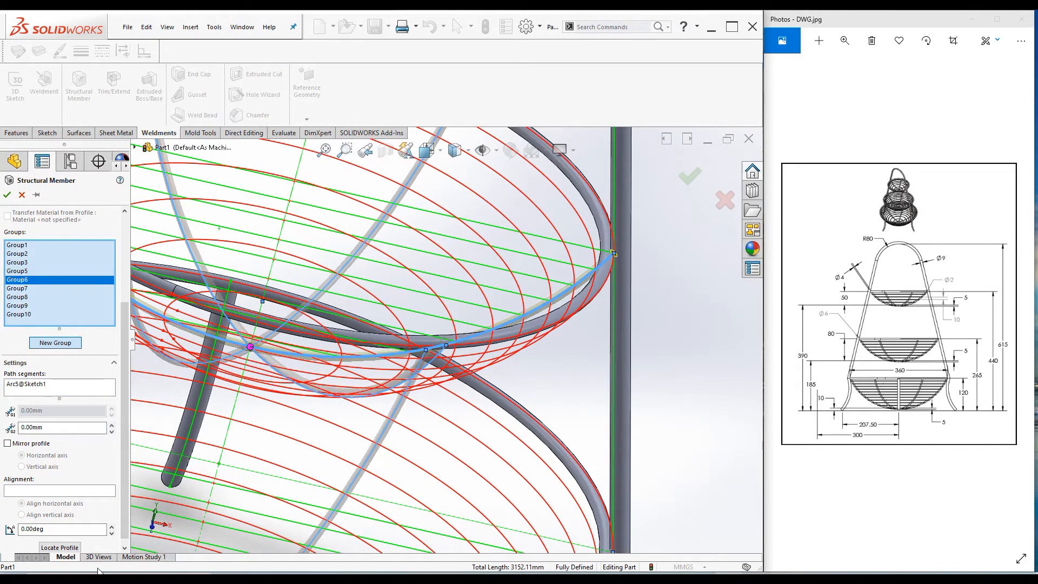
pyautogui.click(61, 547)
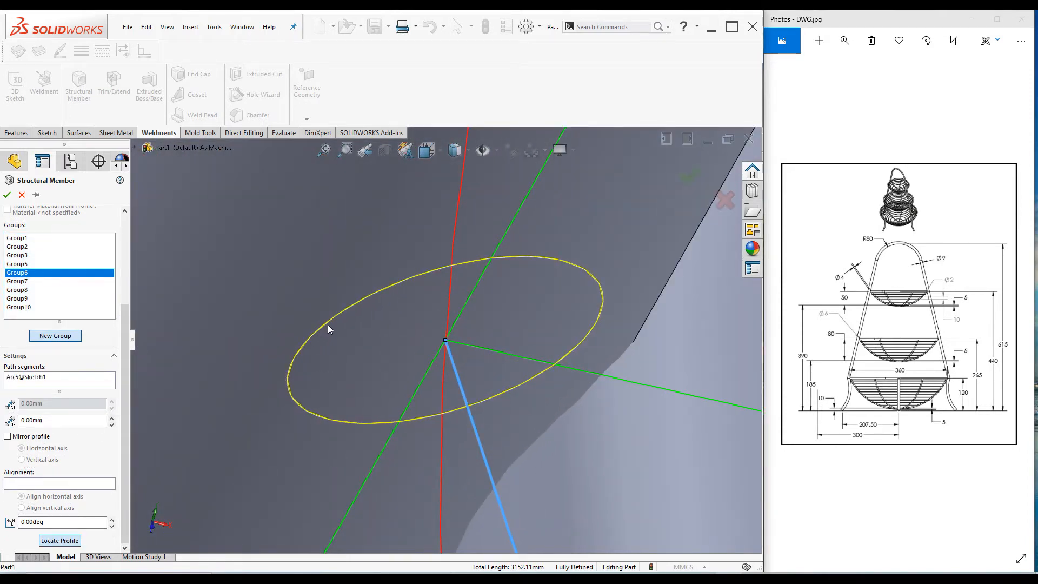
pyautogui.click(288, 377)
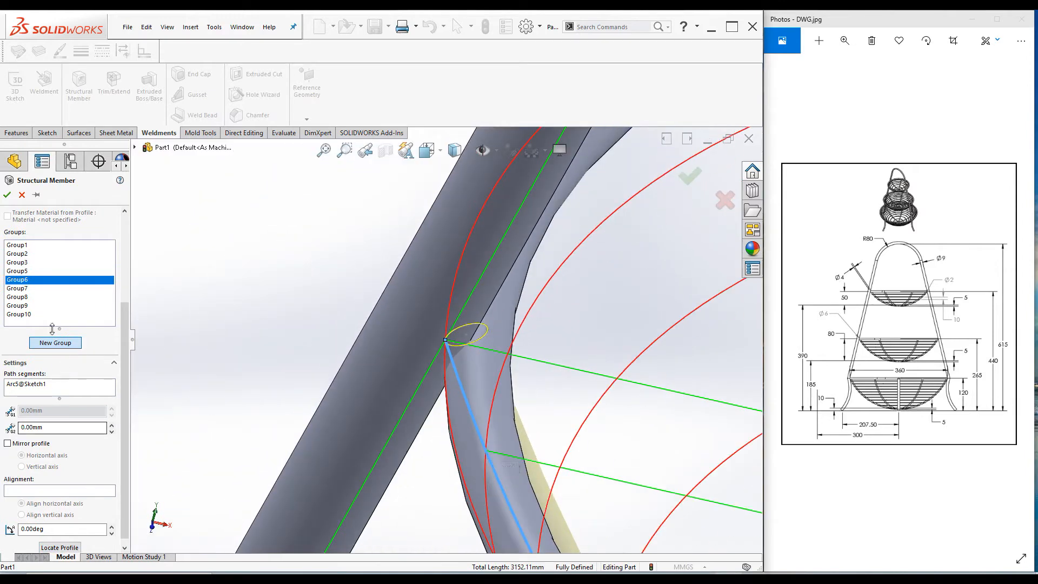
pyautogui.click(18, 288)
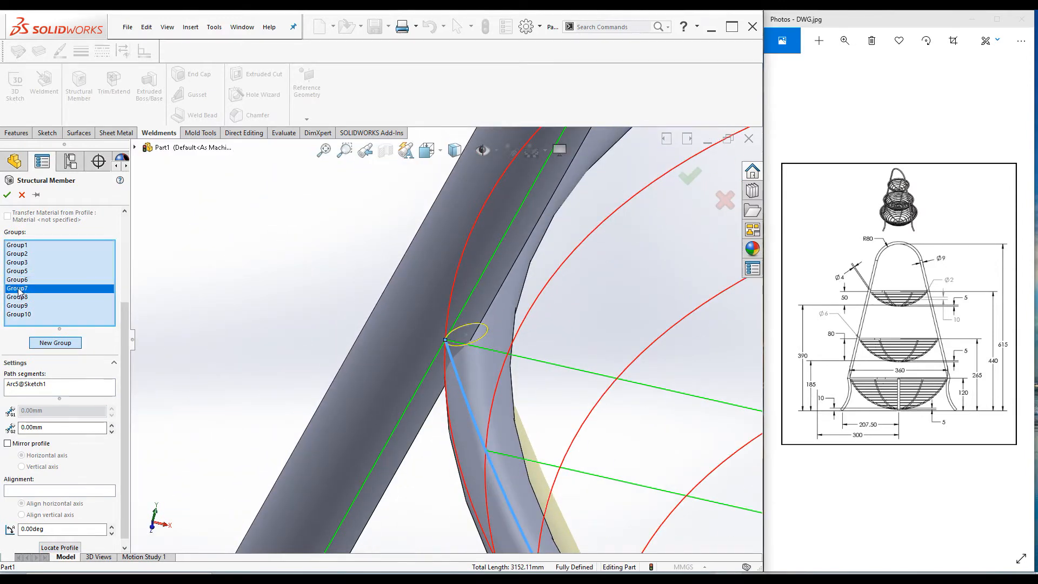
pyautogui.click(59, 547)
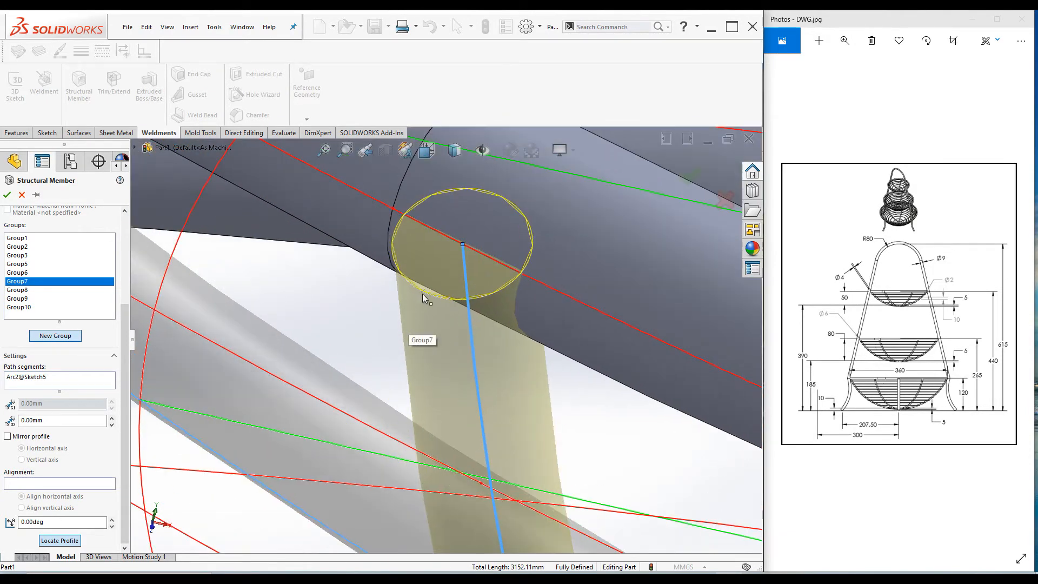
pyautogui.click(423, 294)
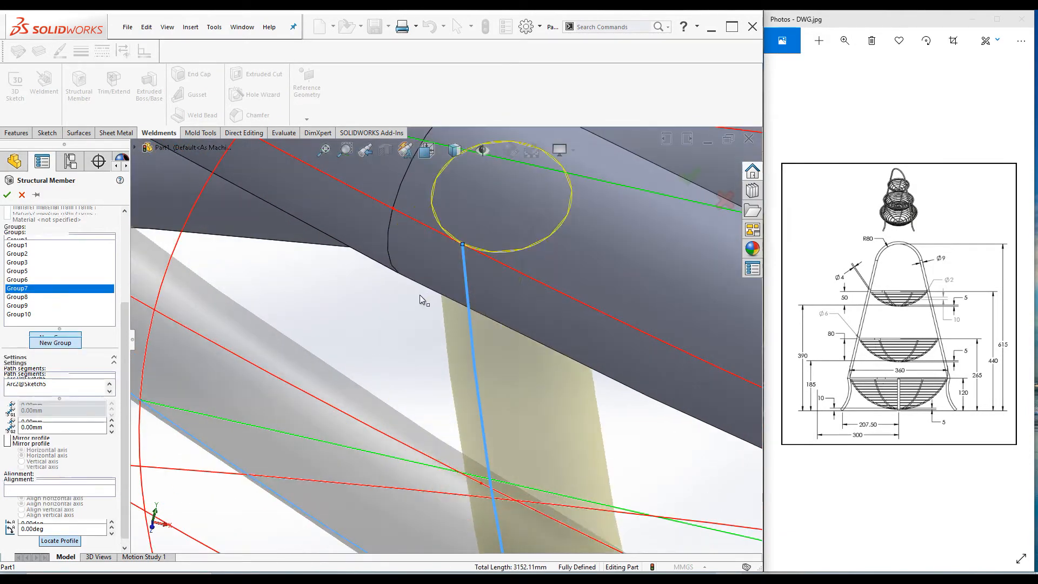
# - Locate the Group8 and Group9 rod profiles by their outer circumference points so the bottom basket's first two ribs lie inside their paths
pyautogui.click(15, 298)
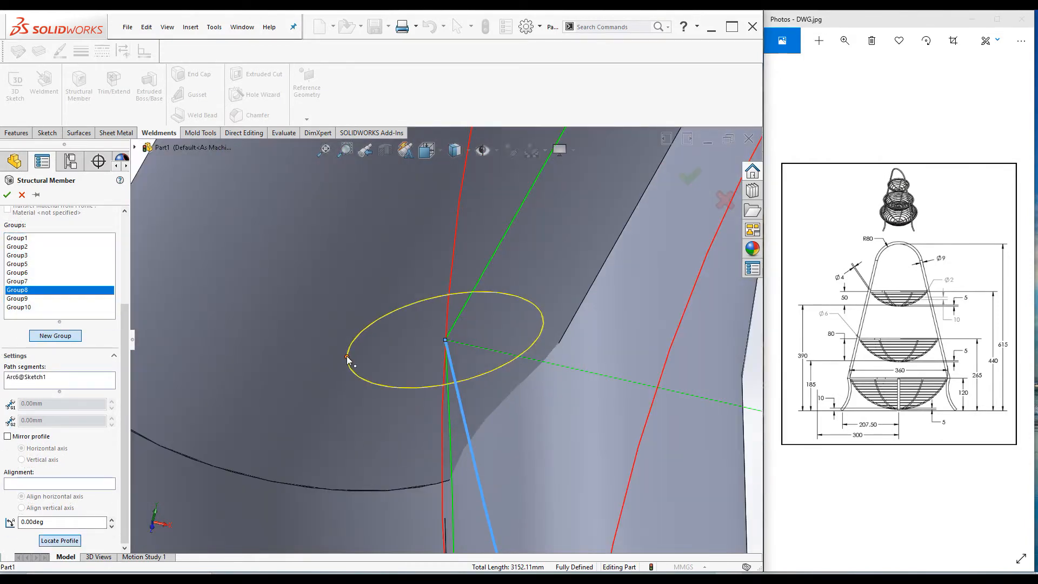
pyautogui.click(347, 360)
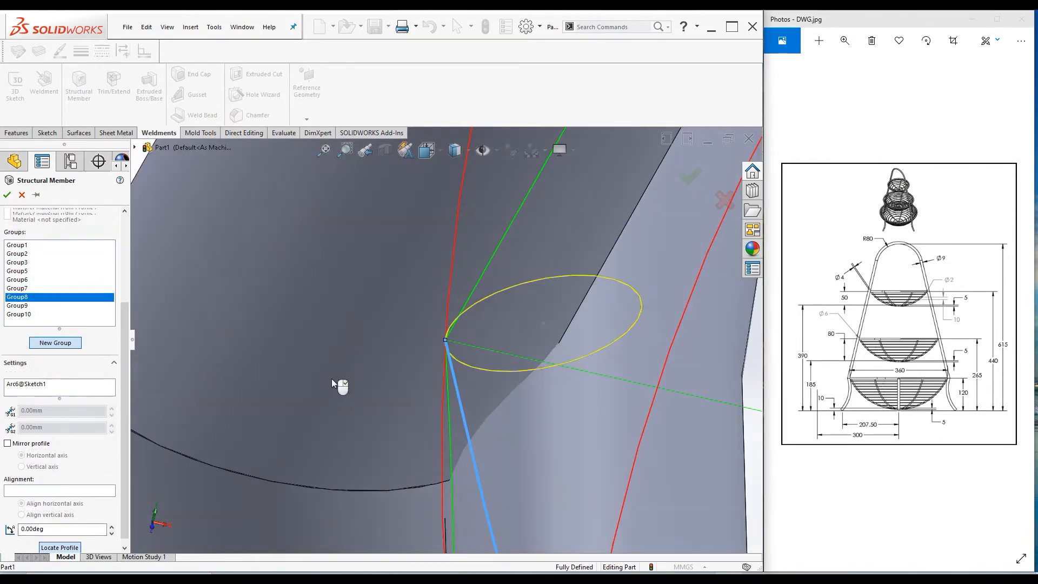
pyautogui.click(17, 305)
pyautogui.click(61, 548)
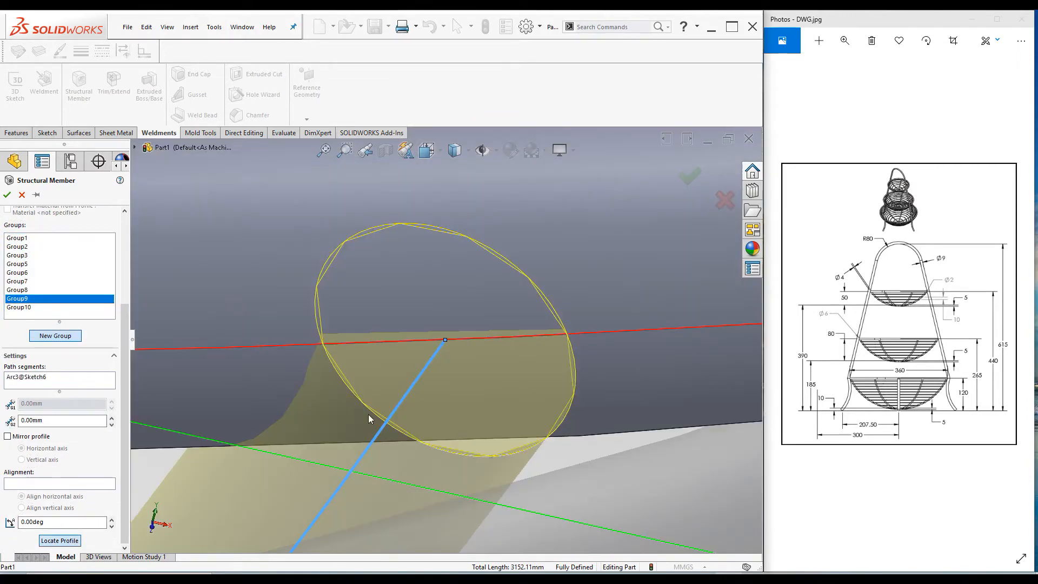
pyautogui.scroll(7, 411, 365)
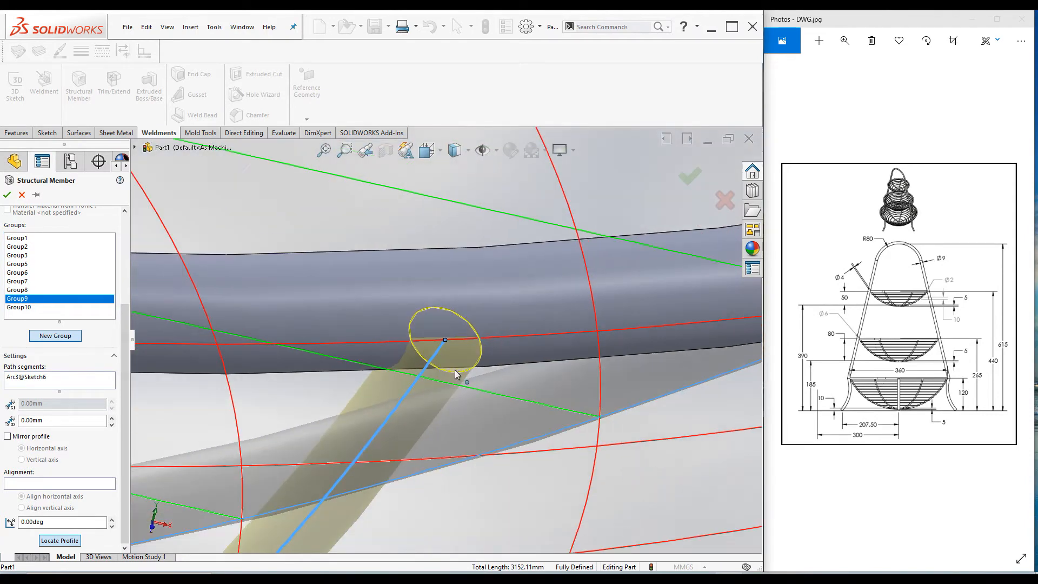
pyautogui.click(466, 381)
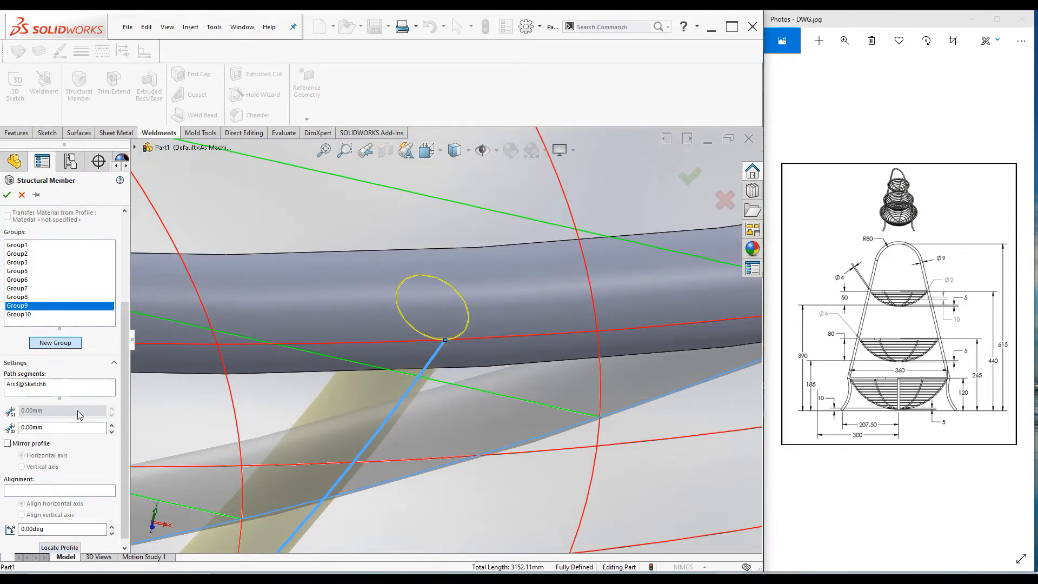
# - Locate Group10's rod profile by its lower outer circumference point so the bottom basket's last rib lies inside its path
pyautogui.click(19, 315)
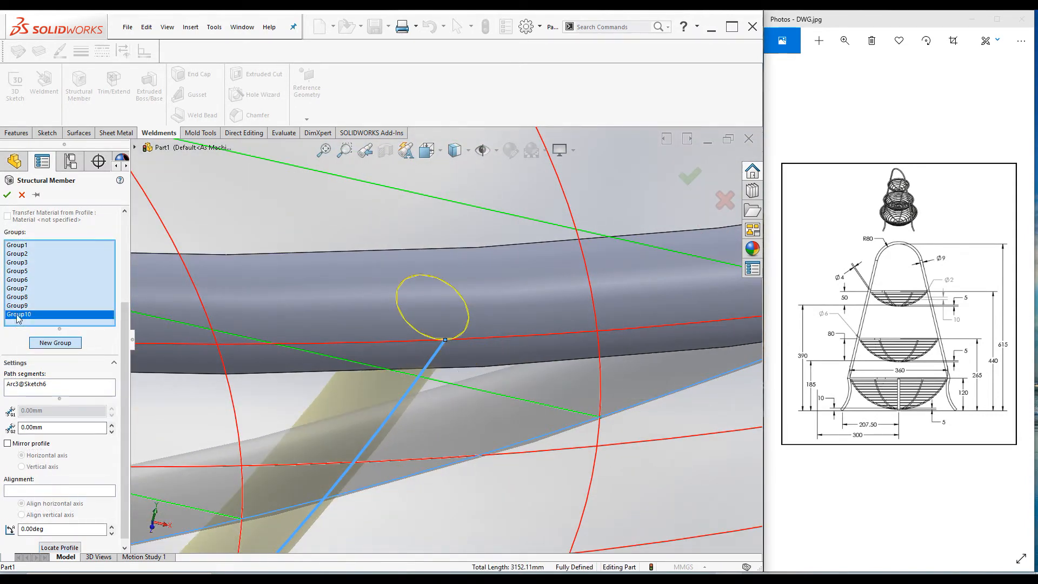
pyautogui.click(67, 548)
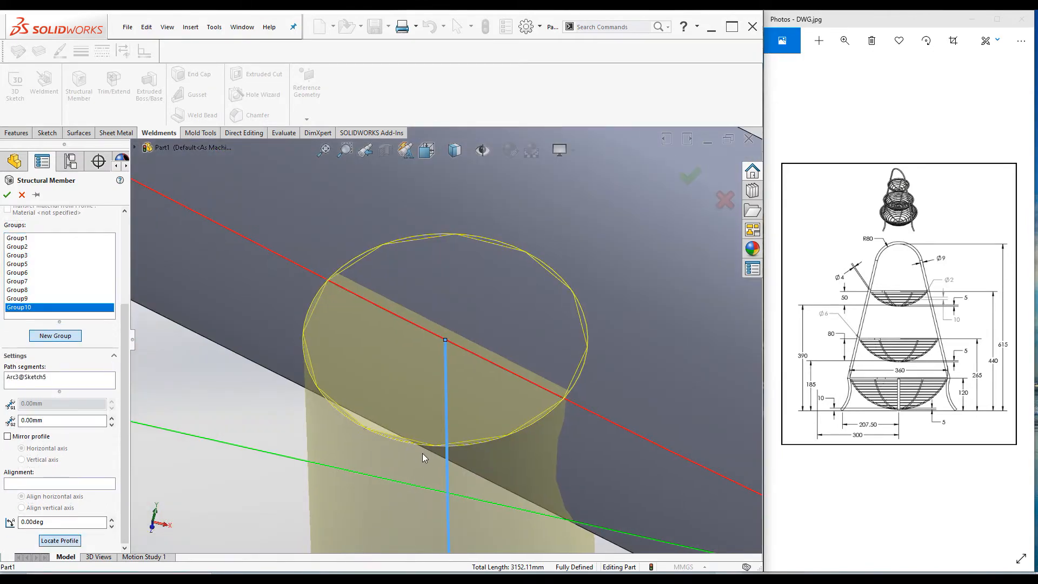
pyautogui.scroll(6, 469, 471)
pyautogui.scroll(6, 464, 352)
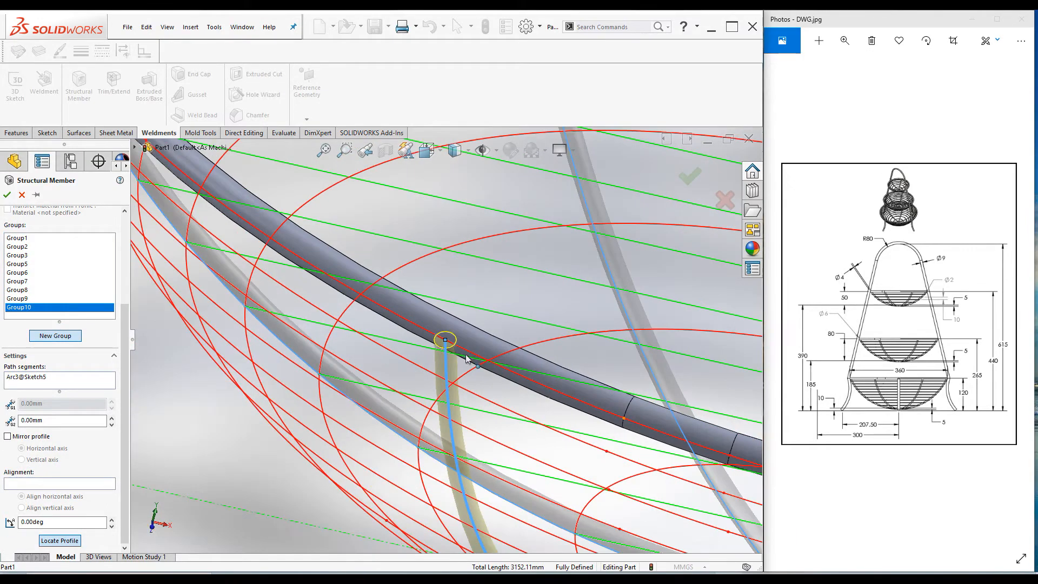
pyautogui.scroll(-8, 465, 366)
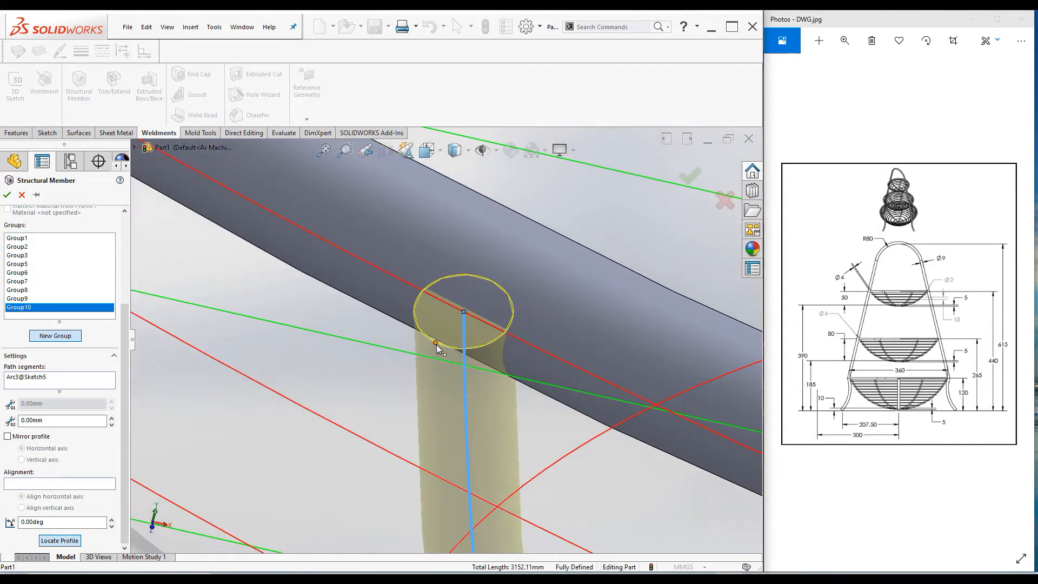
pyautogui.click(435, 343)
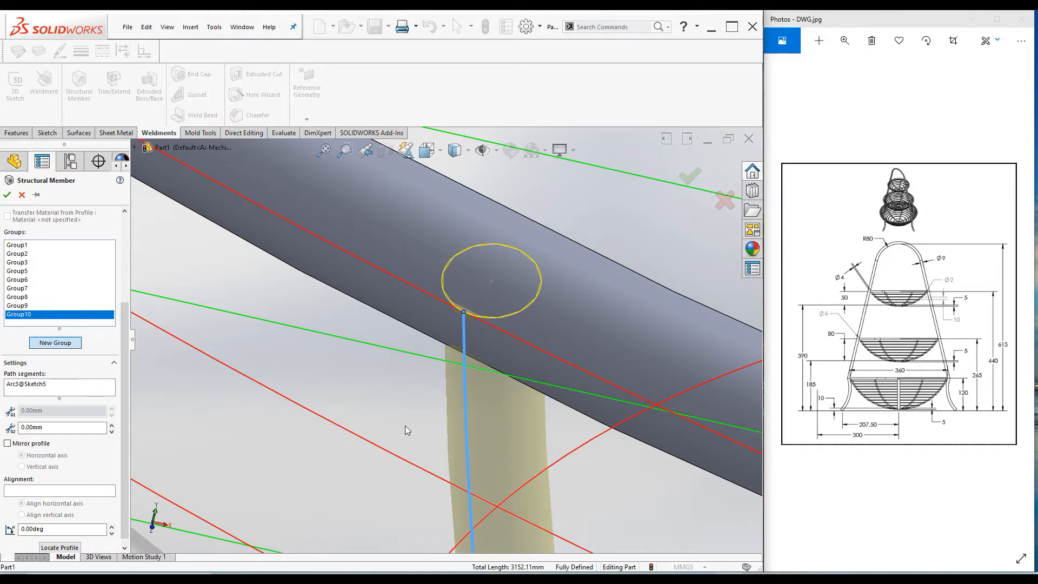
# - Check the ribs against the basket rims, complete the 4MM ROD structural member, and show the stand in isometric view
pyautogui.scroll(15, 439, 401)
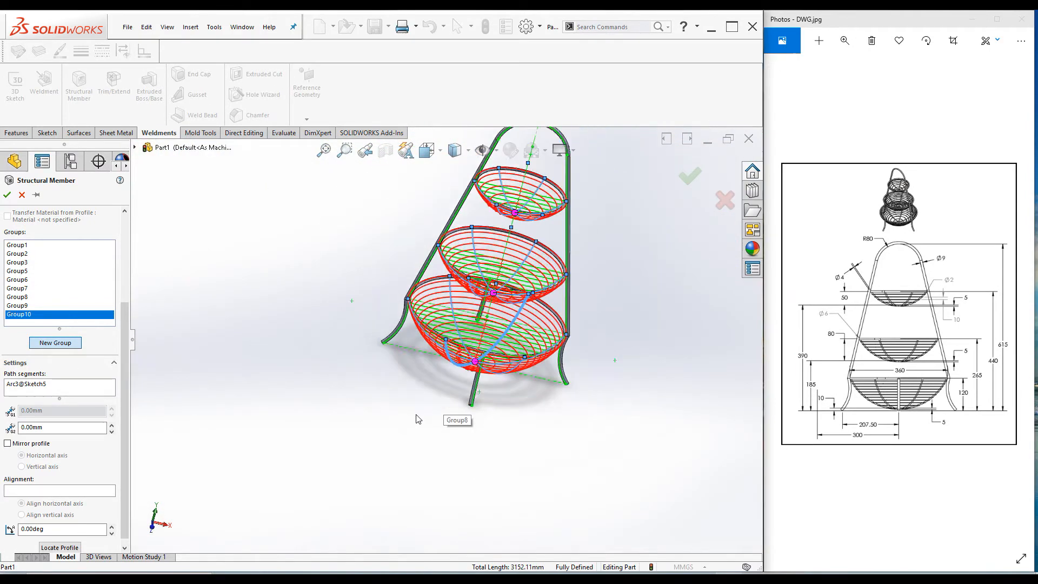
pyautogui.moveTo(415, 418); pyautogui.dragTo(430, 316, button='middle')
pyautogui.scroll(-10, 431, 315)
pyautogui.moveTo(527, 301); pyautogui.dragTo(502, 300, button='middle')
pyautogui.scroll(4, 502, 300)
pyautogui.moveTo(448, 279); pyautogui.dragTo(498, 294, button='middle')
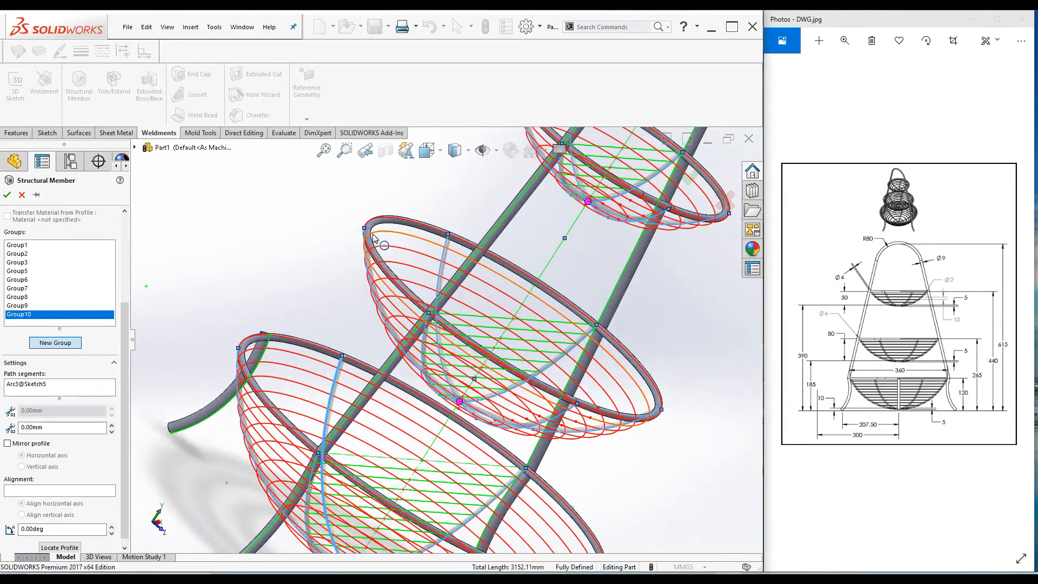
pyautogui.scroll(-8, 378, 243)
pyautogui.moveTo(417, 352)
pyautogui.mouseDown(button='middle')
pyautogui.moveTo(407, 353)
pyautogui.moveTo(405, 329)
pyautogui.moveTo(439, 338)
pyautogui.moveTo(434, 352)
pyautogui.mouseUp(button='middle')
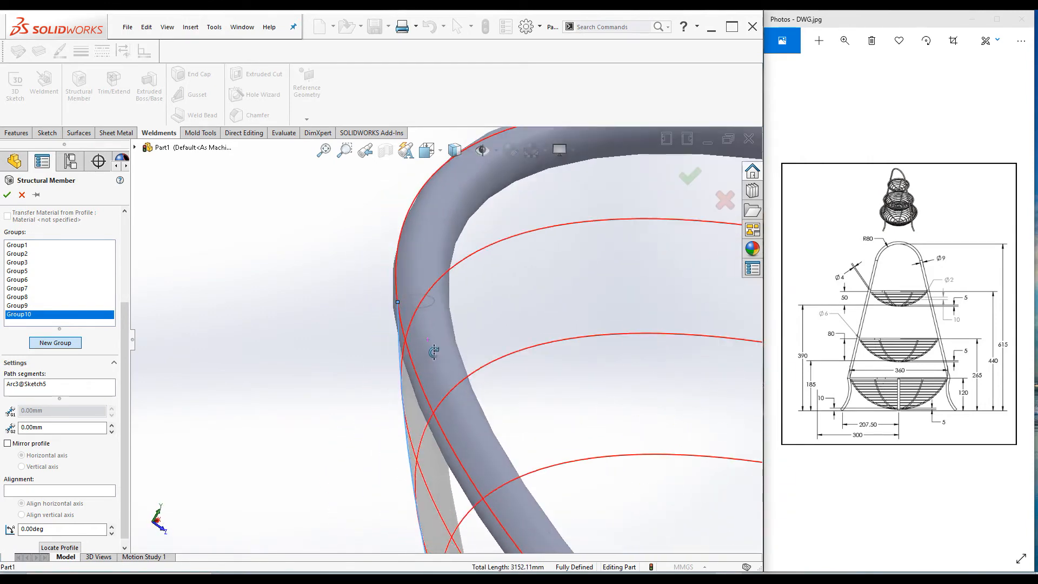
pyautogui.scroll(6, 361, 331)
pyautogui.click(7, 195)
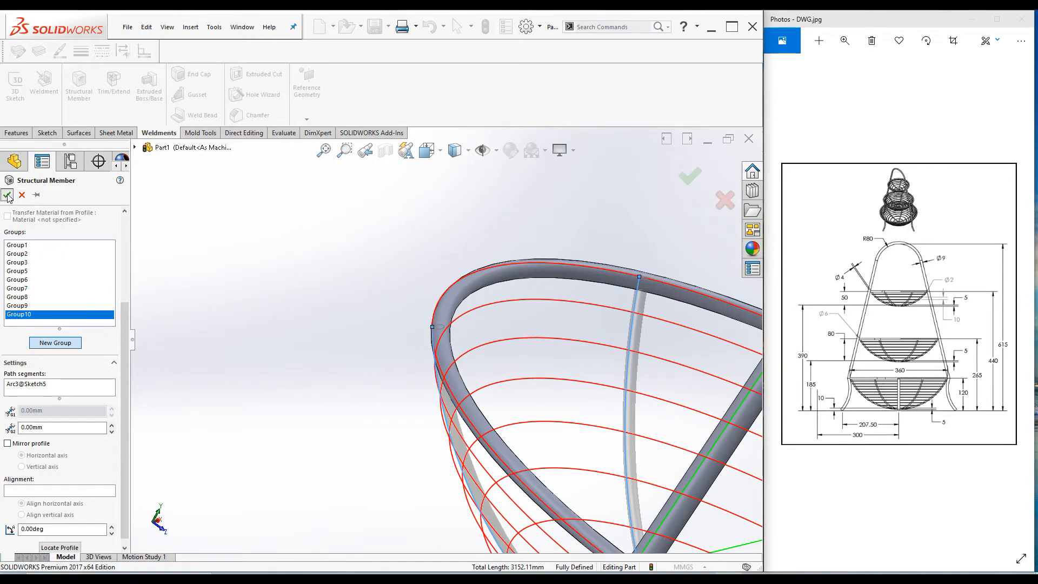
pyautogui.hotkey('ctrl', '7')
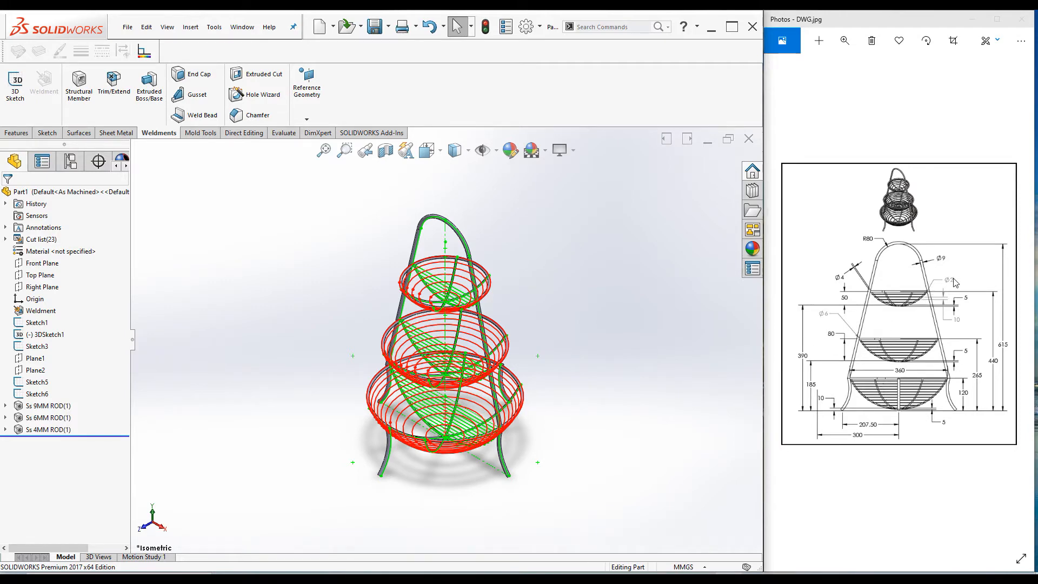
# - Start a new structural member using the NSWldmntPfls standard, SS type and 2MM ROD size
pyautogui.scroll(-3, 452, 298)
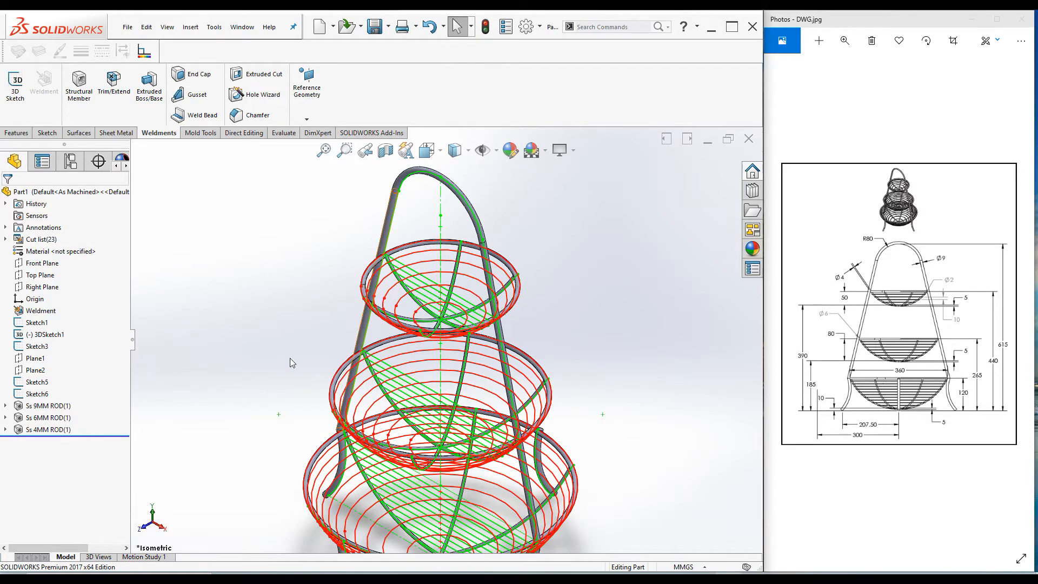
pyautogui.click(78, 84)
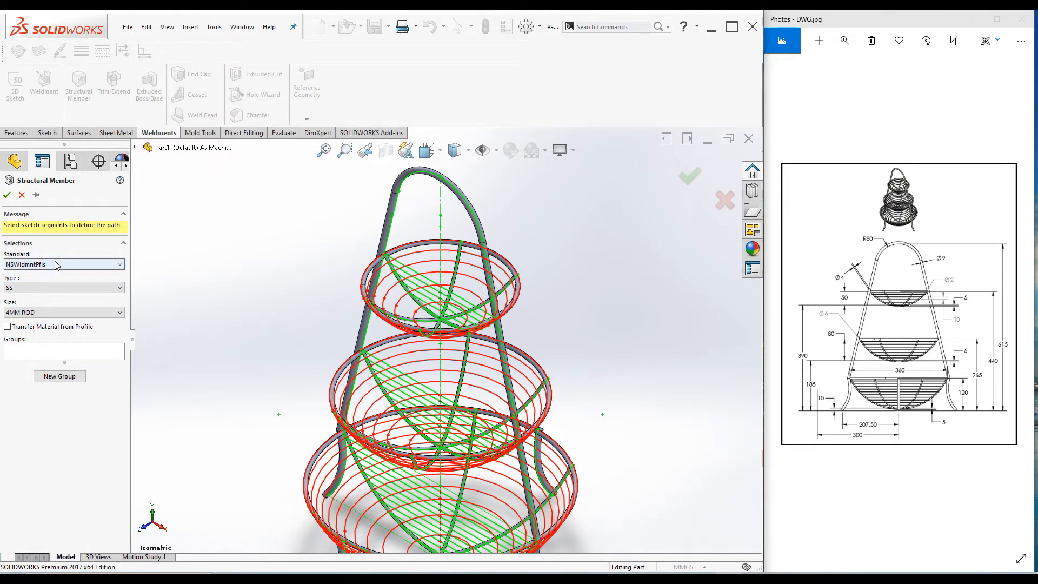
pyautogui.click(46, 313)
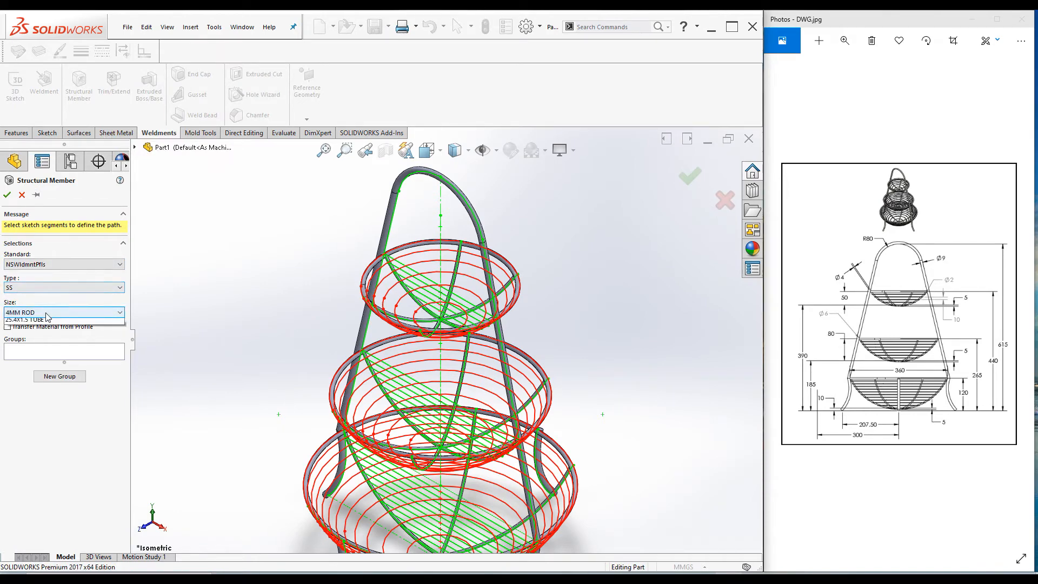
pyautogui.click(46, 340)
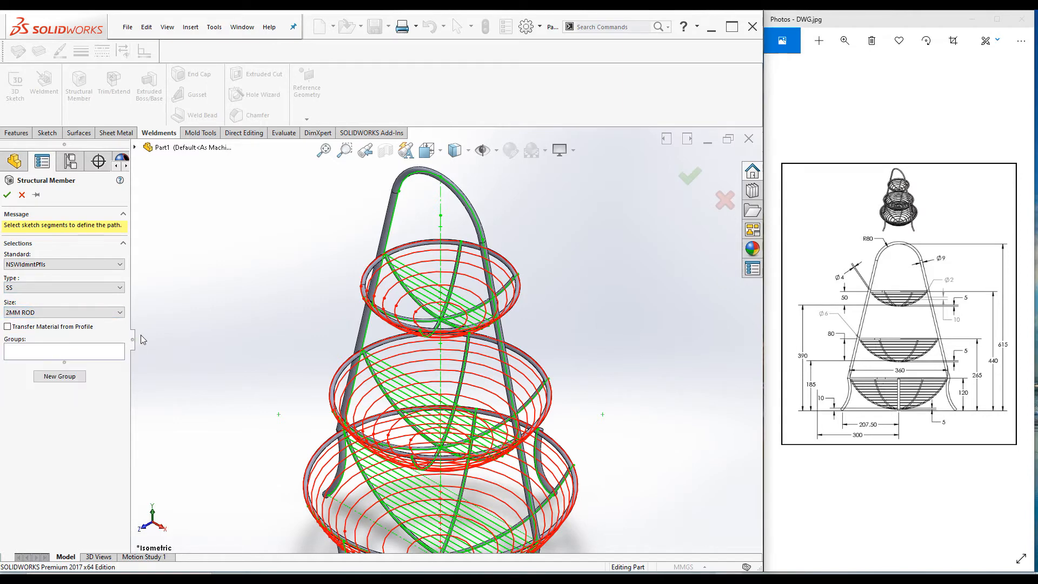
# - Add both arcs of the top basket's uppermost inner ring as the first path group
pyautogui.scroll(-5, 438, 304)
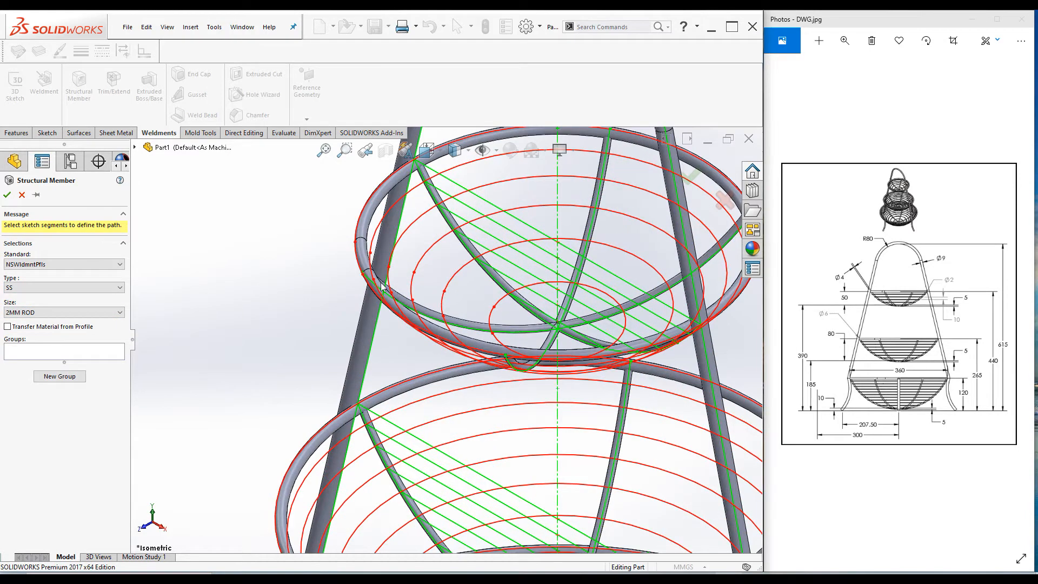
pyautogui.scroll(2, 453, 189)
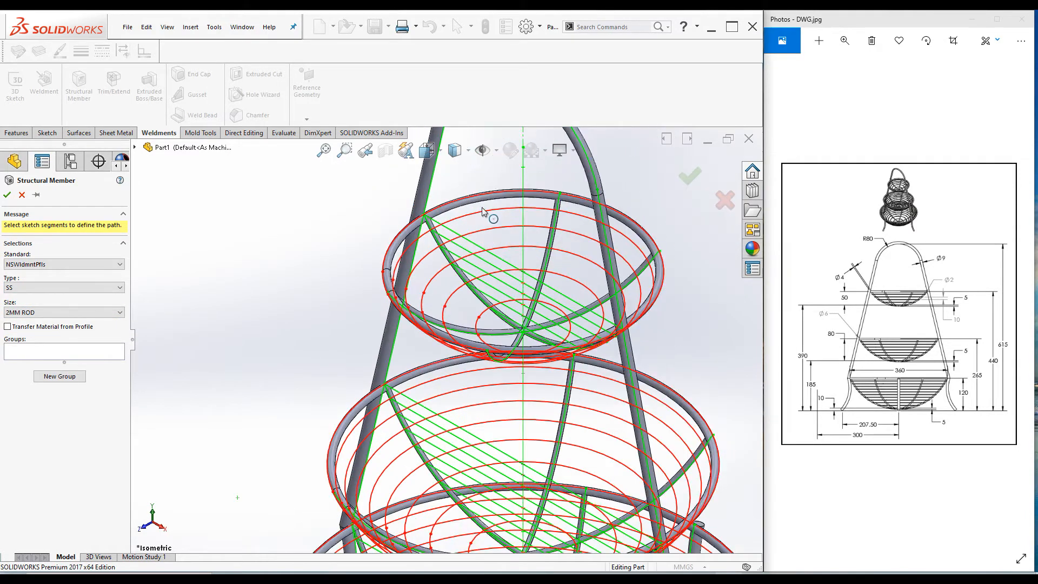
pyautogui.scroll(-3, 485, 219)
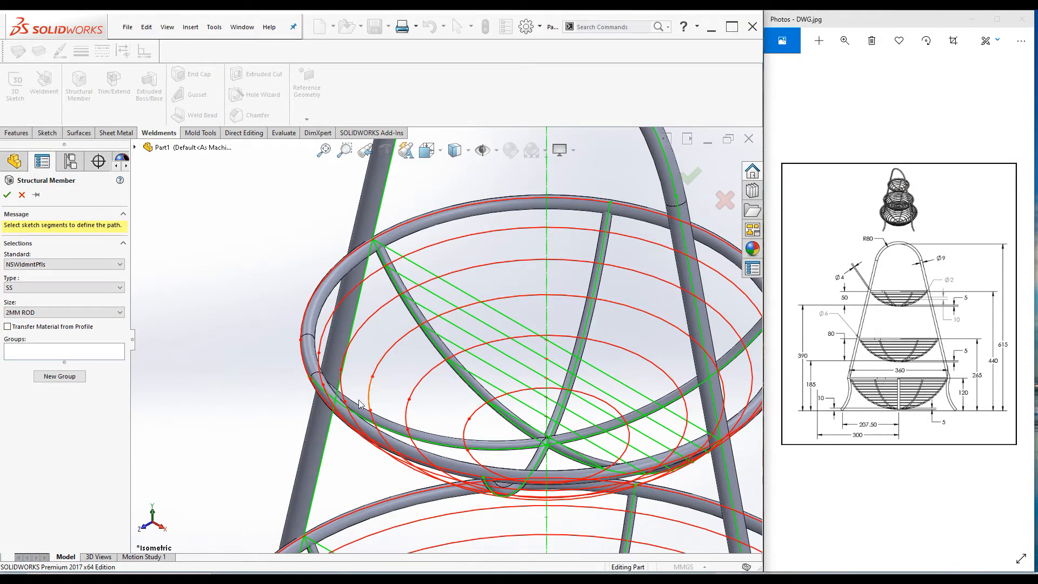
pyautogui.scroll(-3, 350, 385)
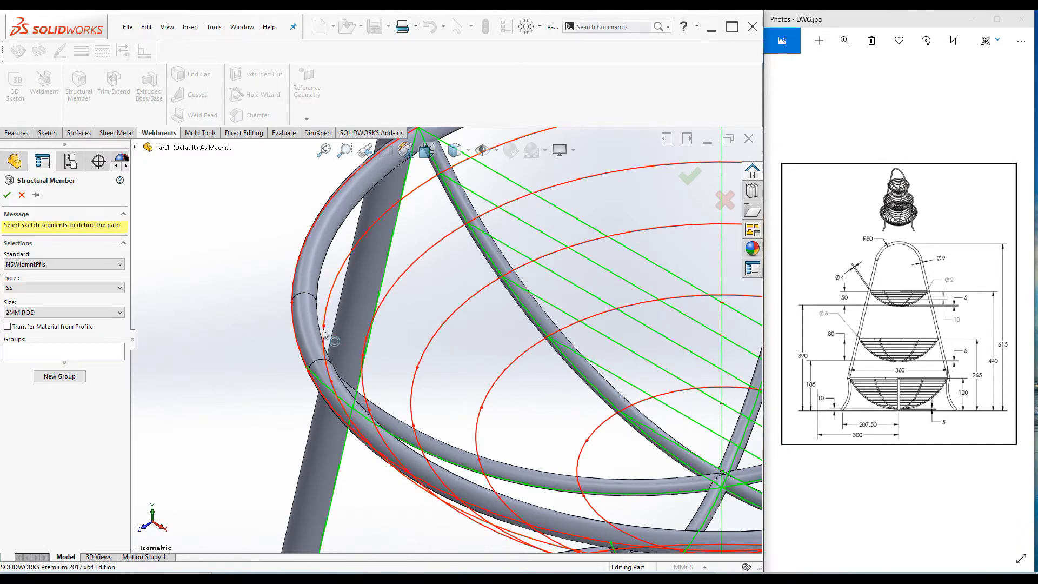
pyautogui.click(338, 277)
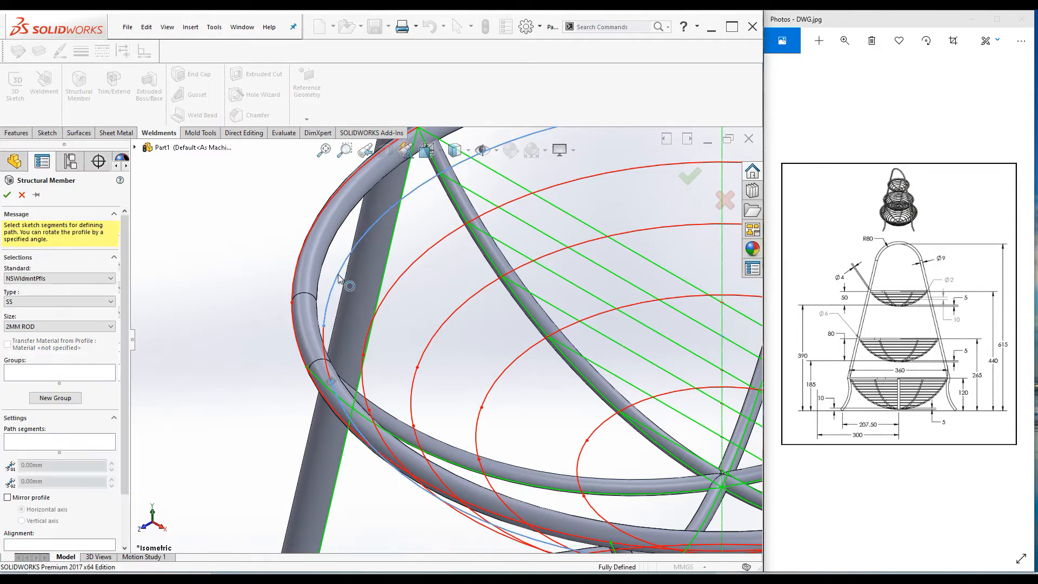
pyautogui.scroll(-4, 351, 329)
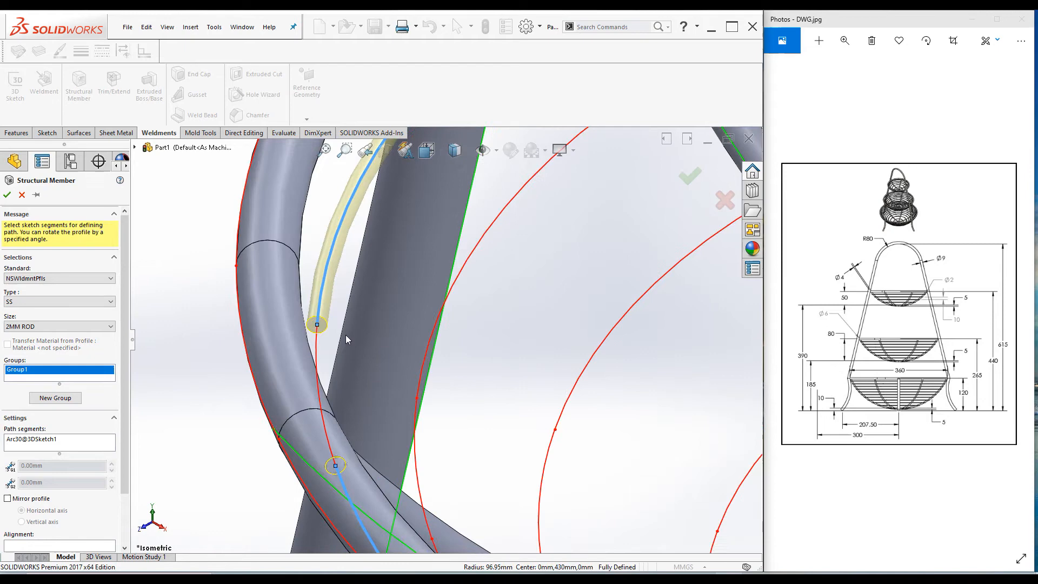
pyautogui.click(322, 351)
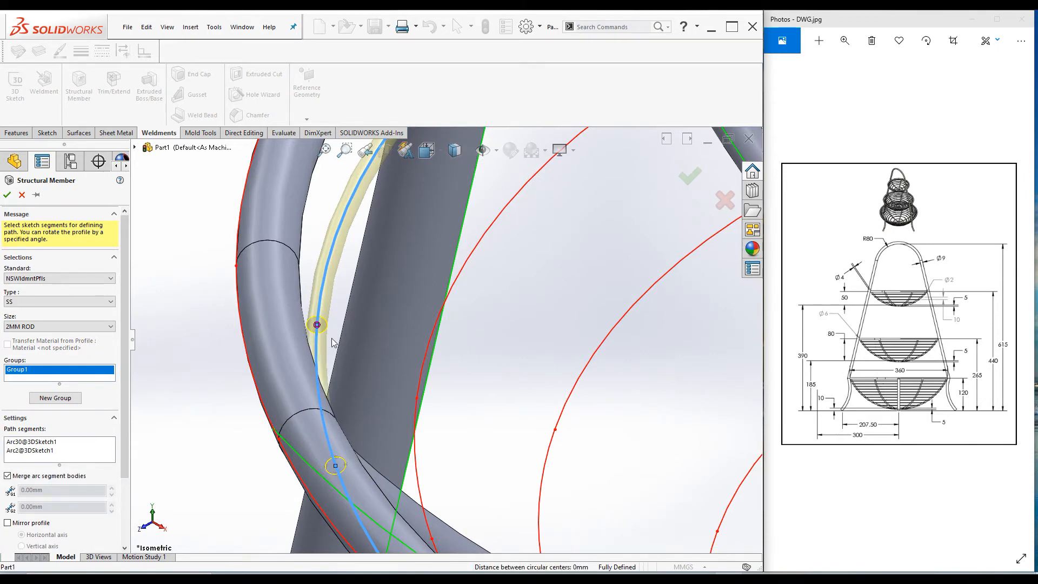
pyautogui.scroll(3, 343, 335)
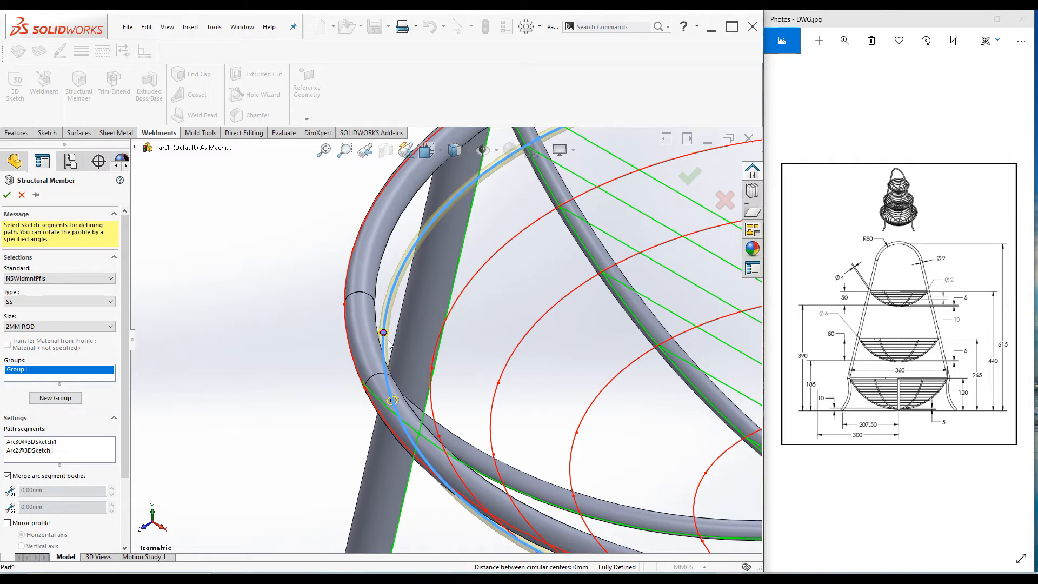
pyautogui.scroll(3, 388, 344)
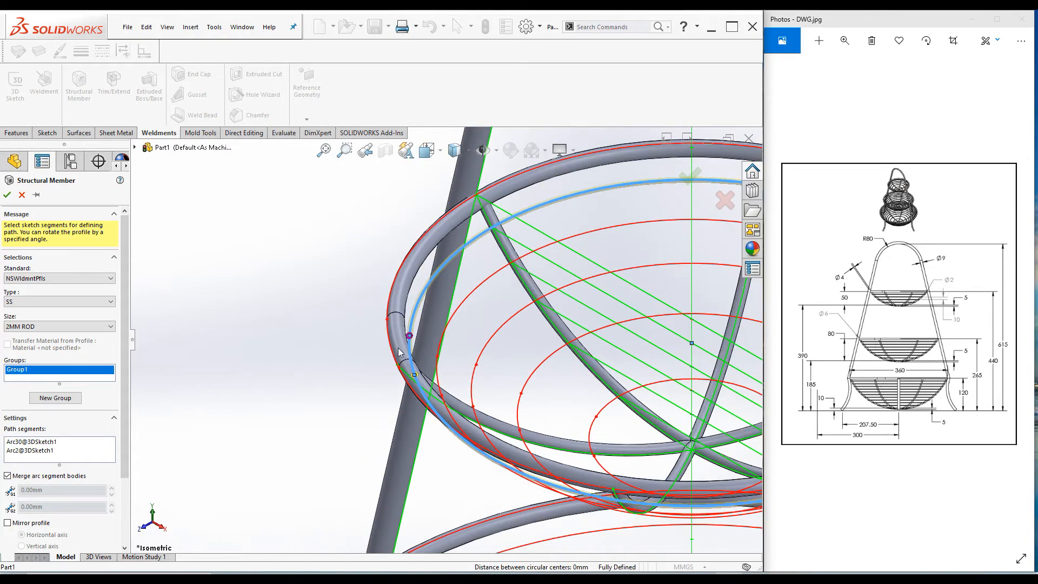
# - Add the top basket's second and third rings as separate groups, each with both of its arcs
pyautogui.scroll(-4, 488, 355)
pyautogui.click(70, 402)
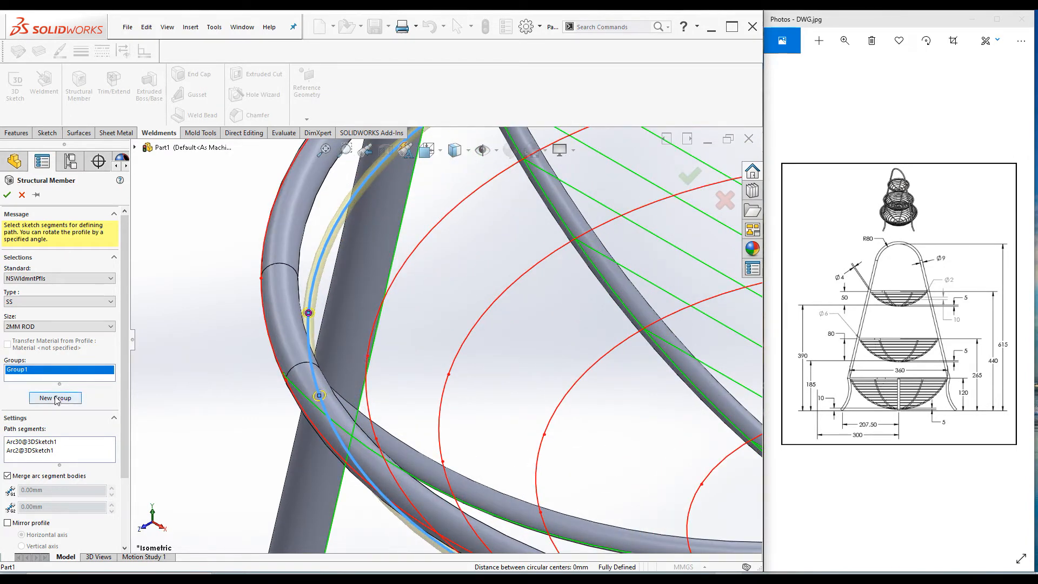
pyautogui.click(415, 251)
pyautogui.click(371, 409)
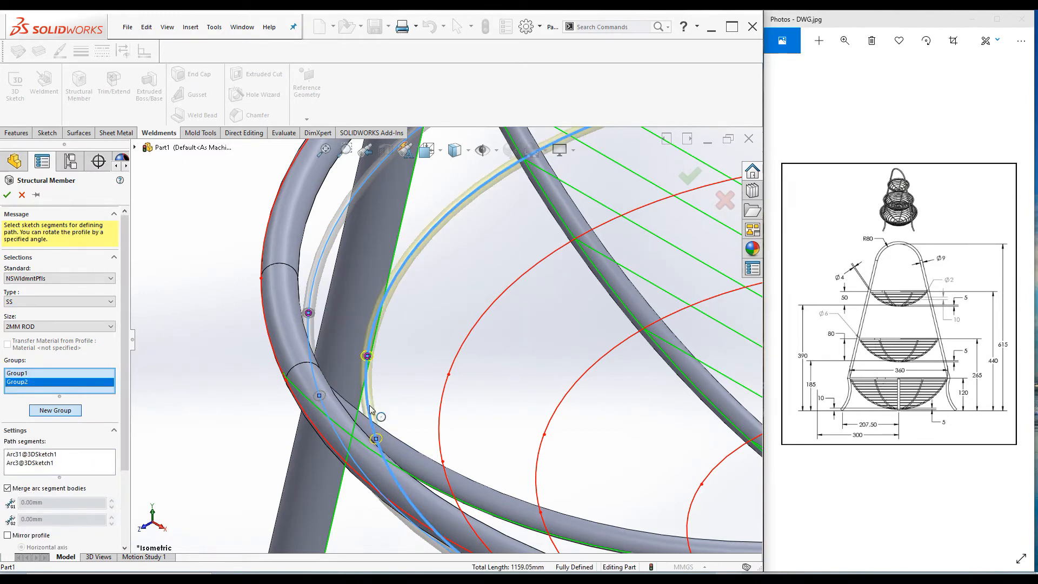
pyautogui.scroll(3, 373, 411)
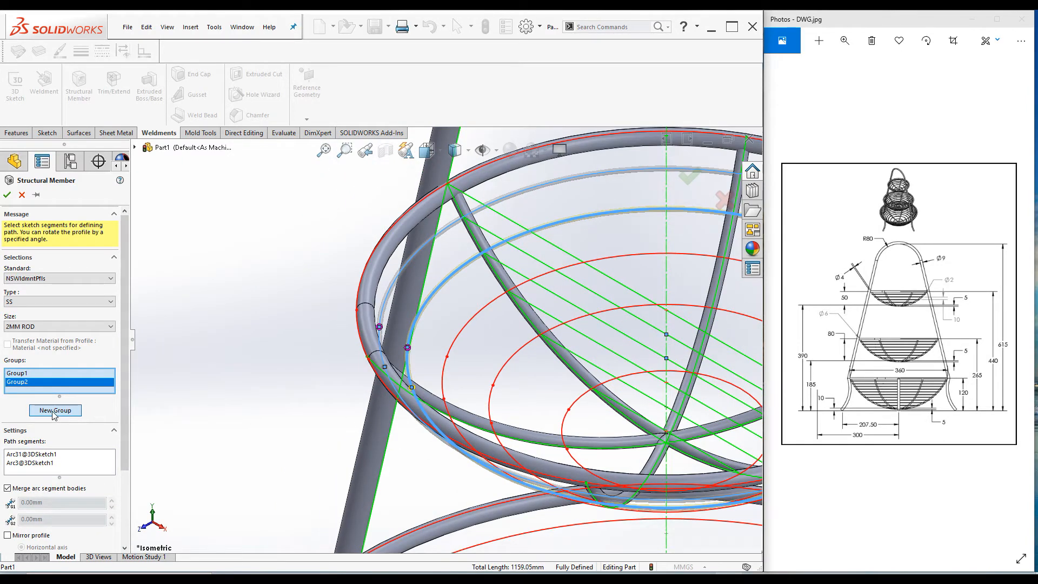
pyautogui.click(56, 412)
pyautogui.click(453, 347)
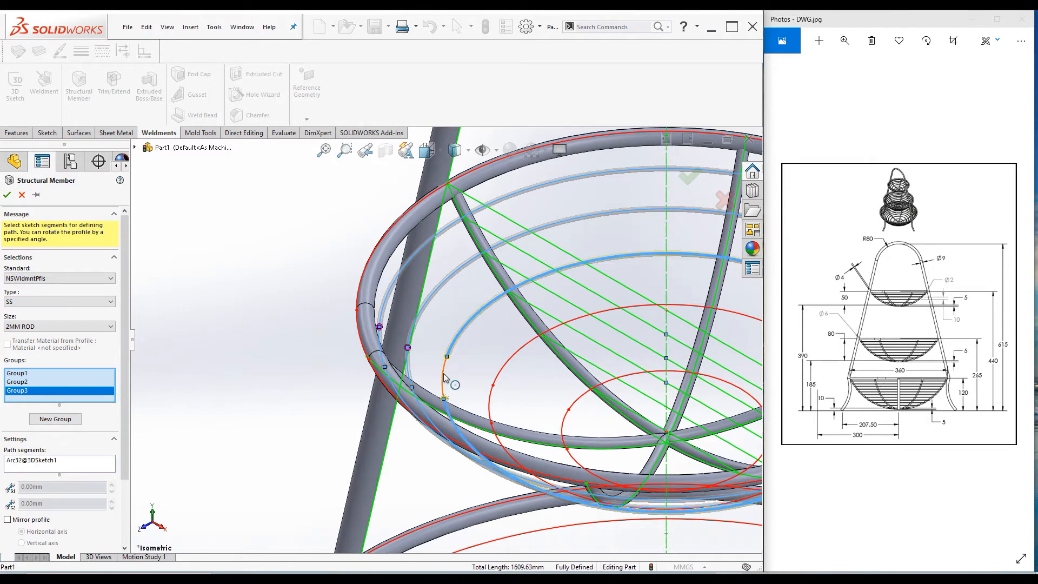
pyautogui.click(444, 374)
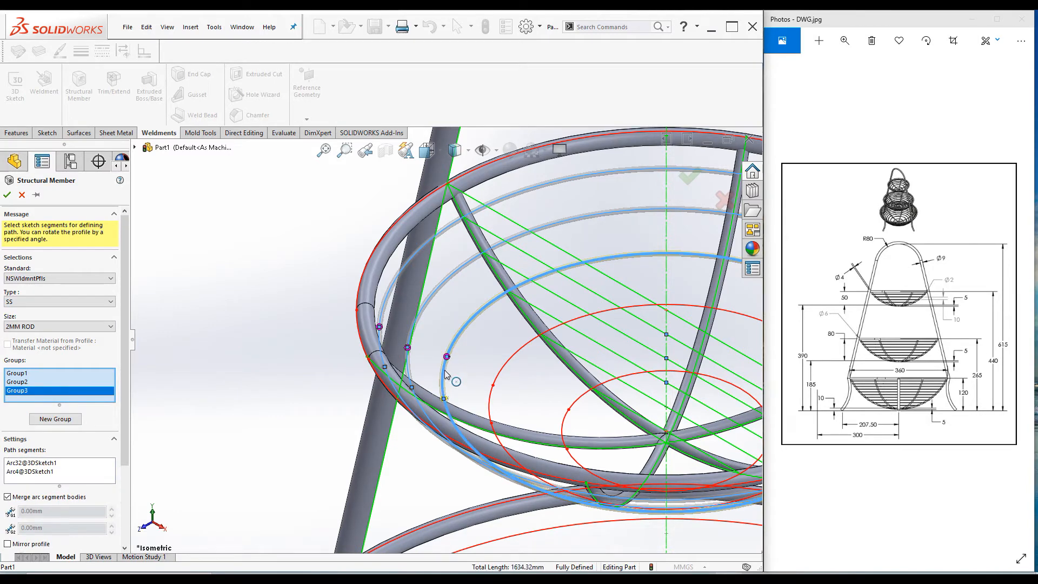
# - Add the top basket's fourth ring and its smallest bottom ring as separate groups, each with both of its arcs
pyautogui.click(56, 419)
pyautogui.click(504, 368)
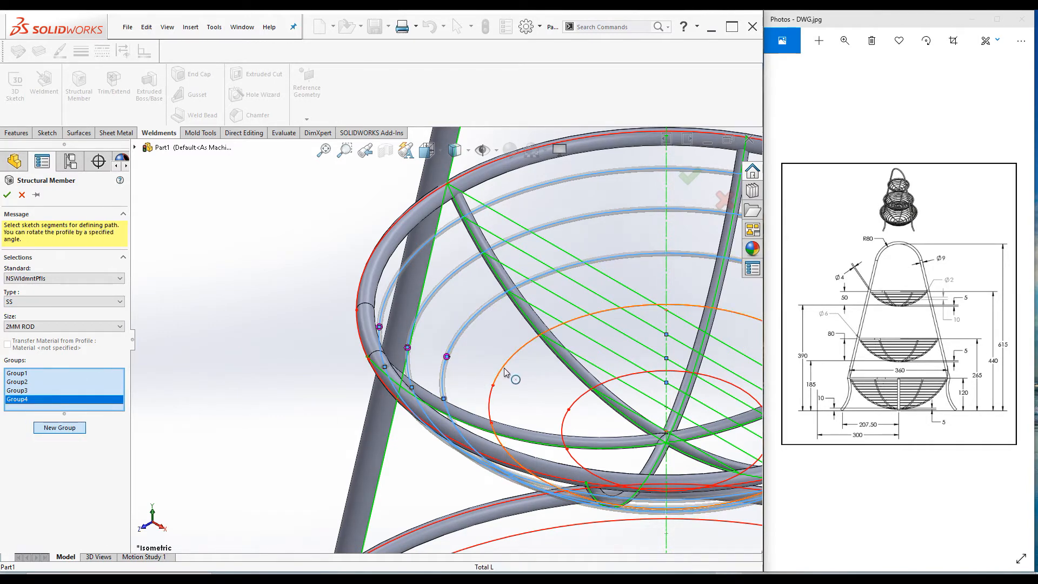
pyautogui.click(495, 396)
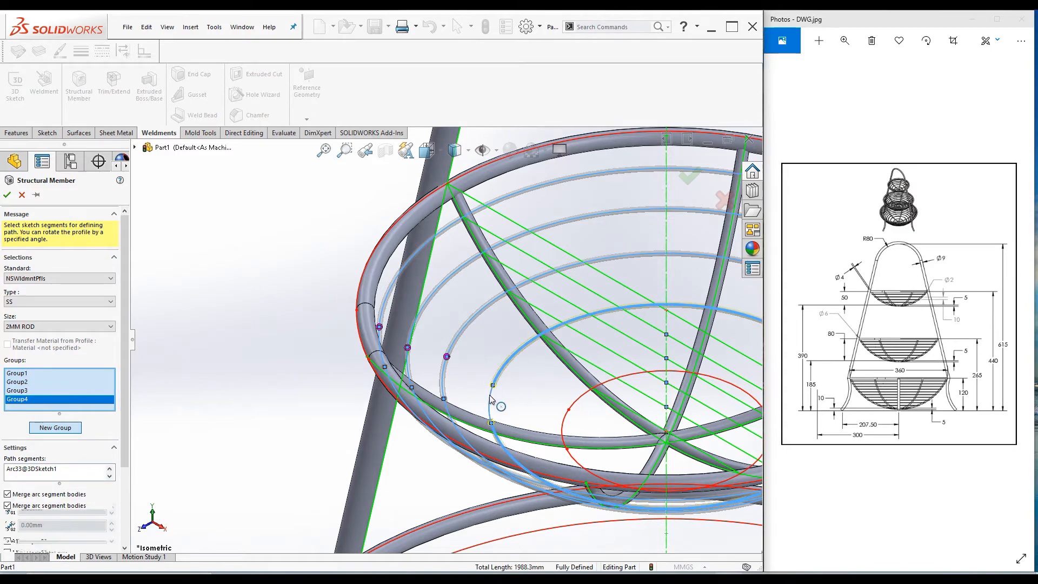
pyautogui.click(52, 428)
pyautogui.click(566, 425)
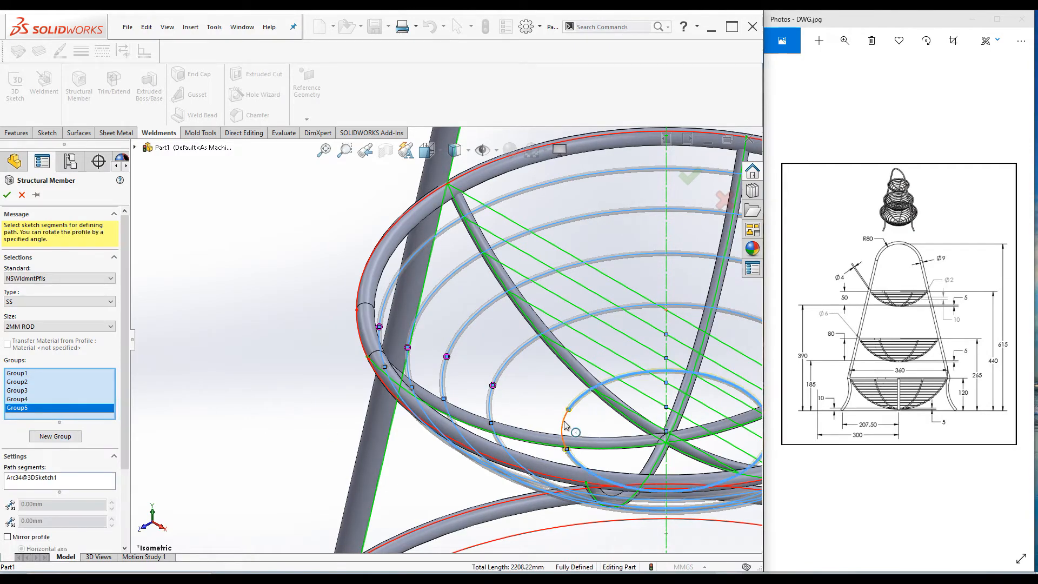
pyautogui.click(565, 426)
pyautogui.scroll(5, 590, 413)
pyautogui.scroll(-5, 613, 403)
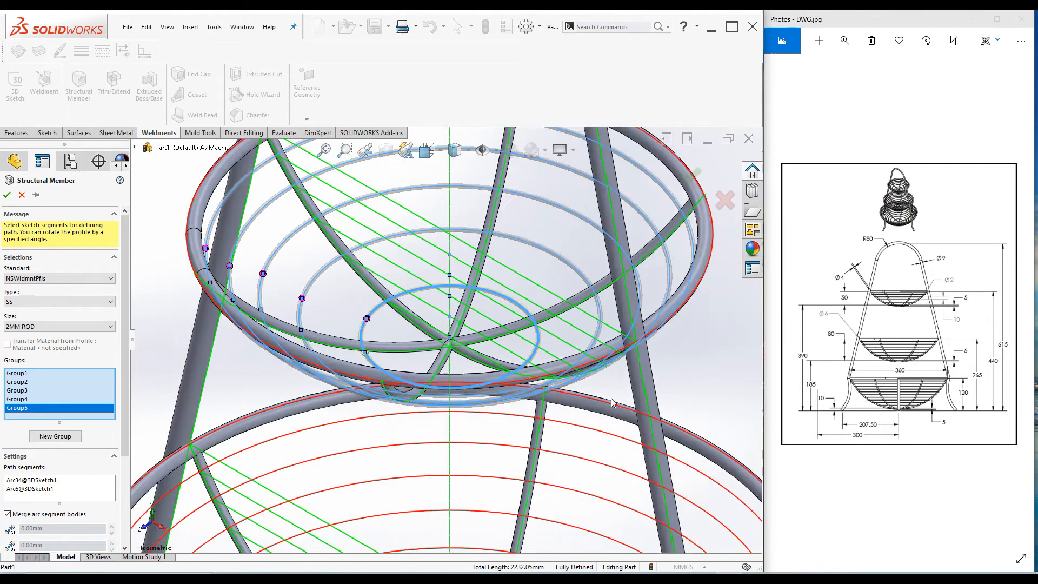
pyautogui.scroll(3, 447, 339)
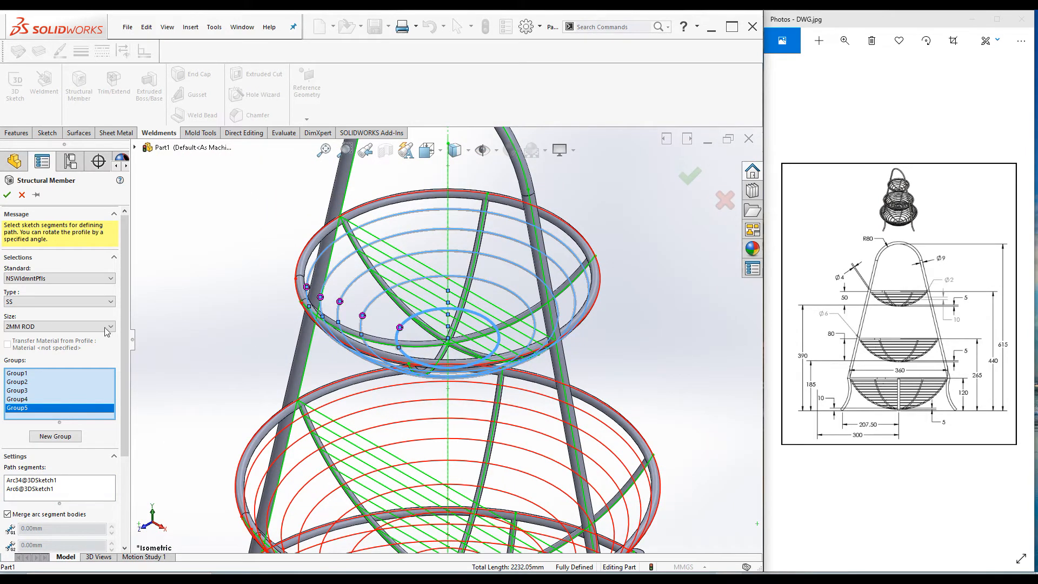
# - Locate the Group1 and Group2 rod profiles by their circumference points facing the basket's centre
pyautogui.click(15, 373)
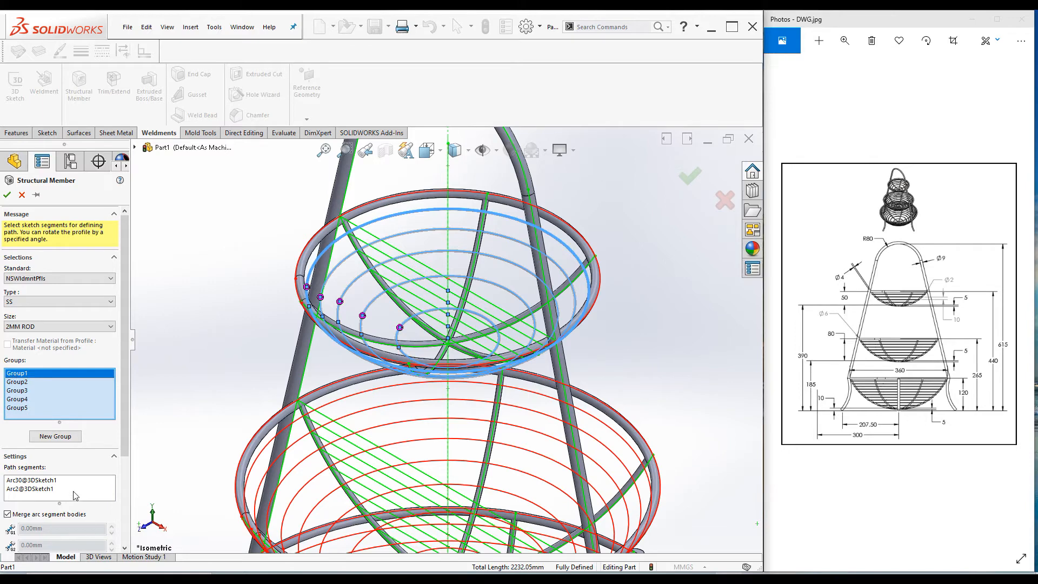
pyautogui.scroll(-3, 122, 410)
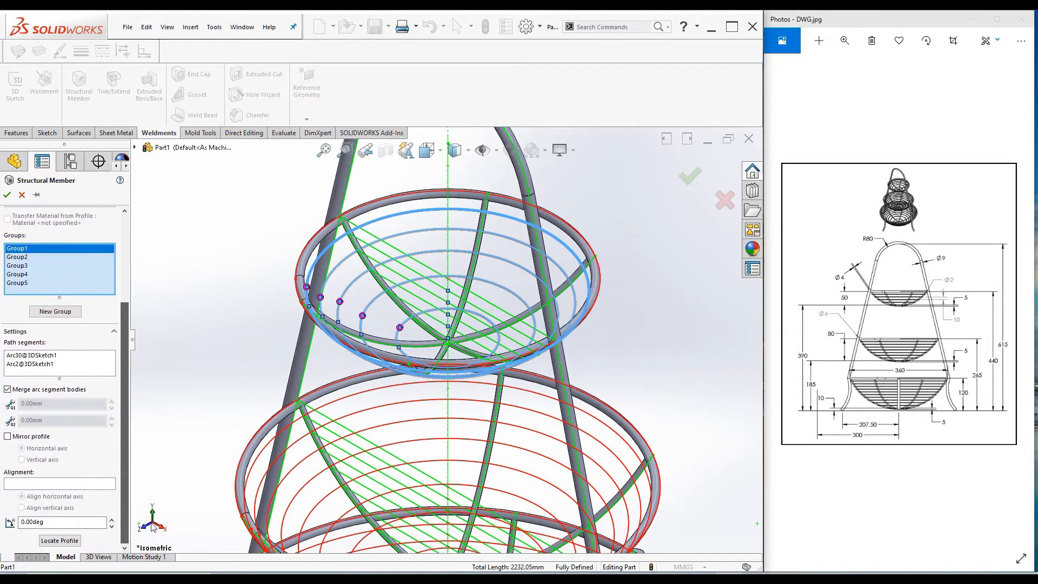
pyautogui.click(60, 541)
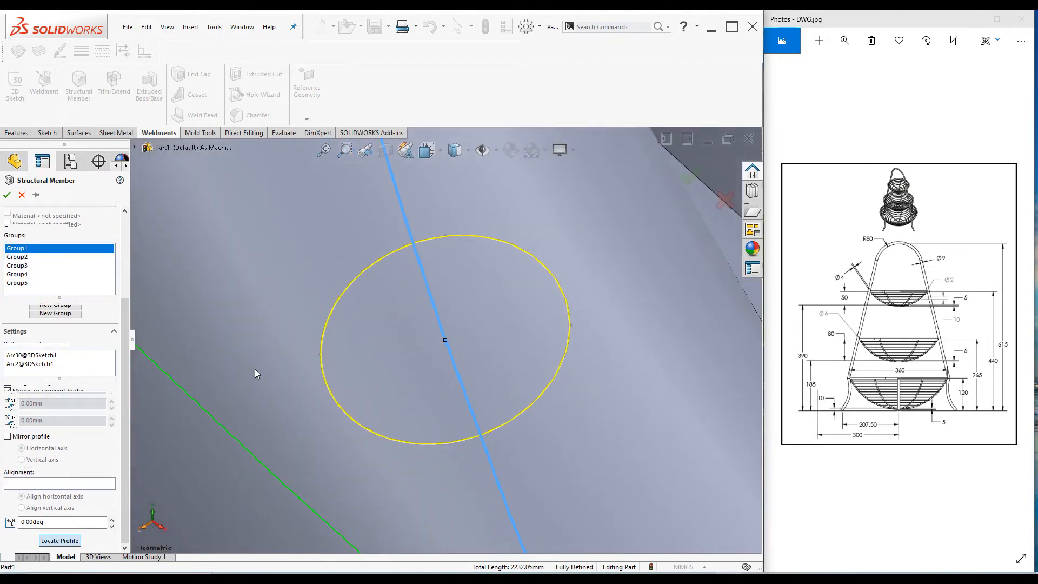
pyautogui.click(570, 325)
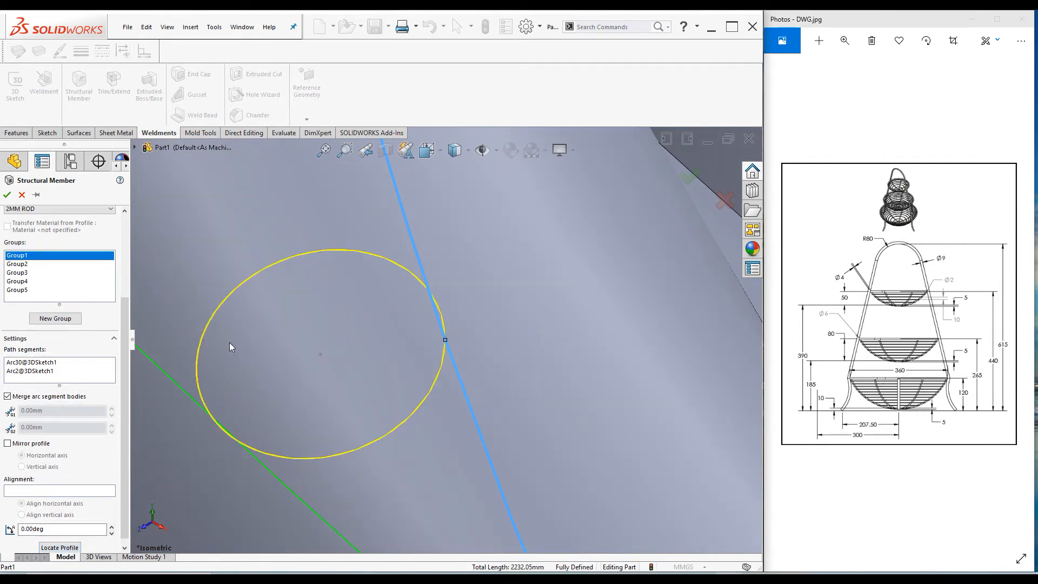
pyautogui.click(17, 265)
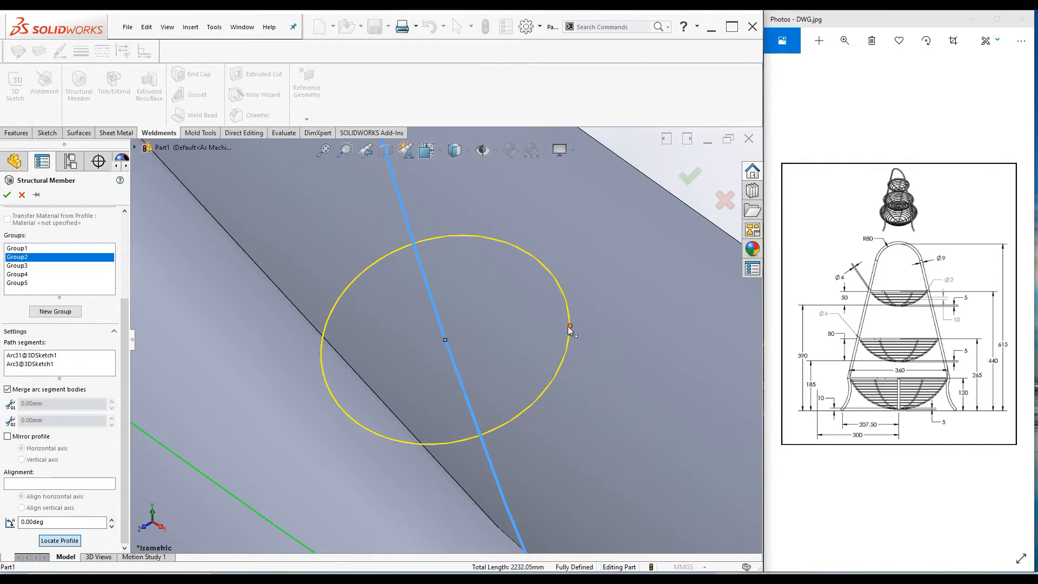
pyautogui.click(568, 328)
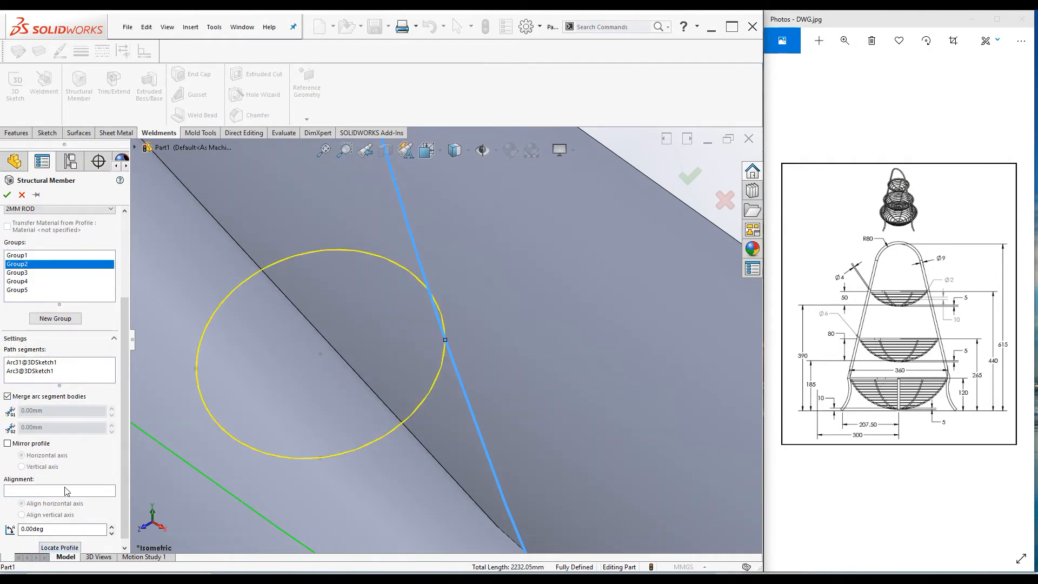
# - Locate the Group3 and Group4 rod profiles by their circumference points on the basket's centre side
pyautogui.click(17, 273)
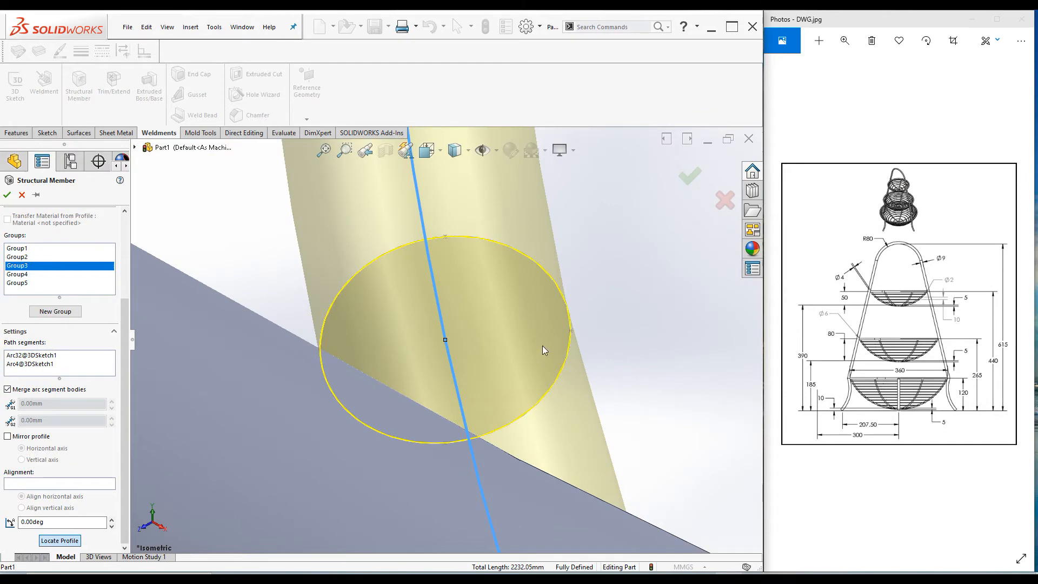
pyautogui.click(571, 331)
pyautogui.click(16, 281)
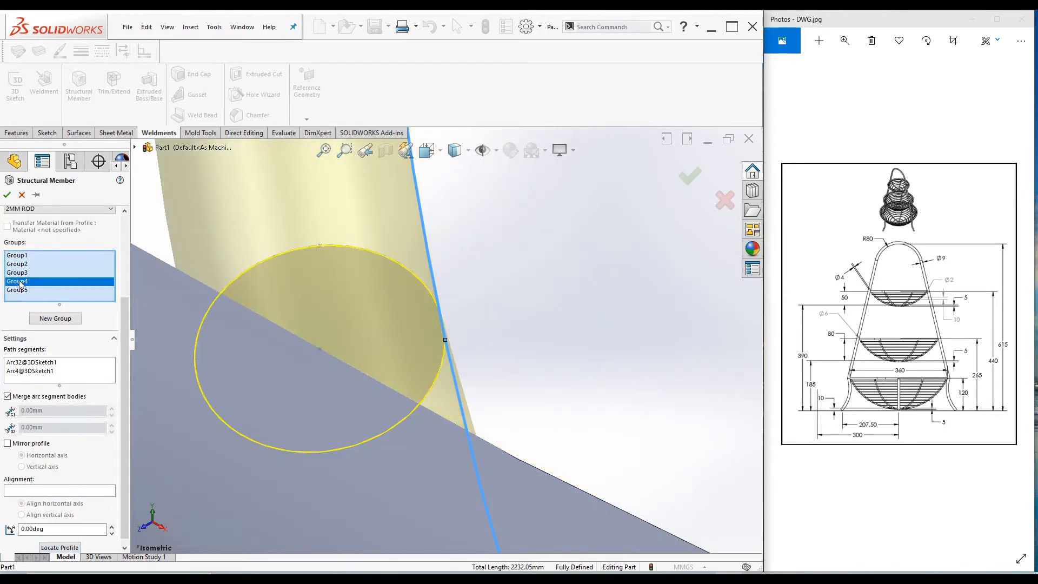
pyautogui.click(60, 547)
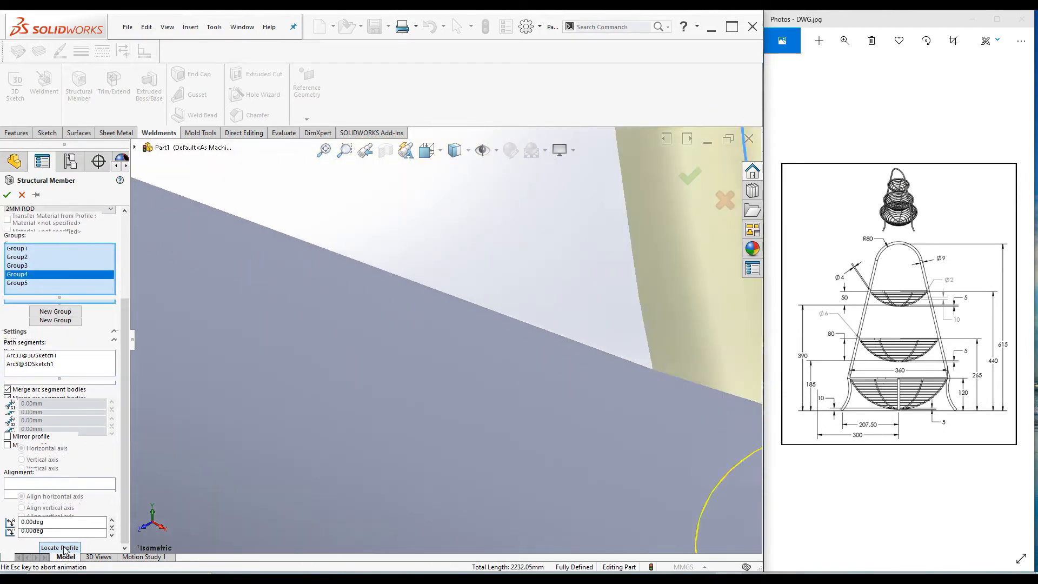
pyautogui.click(570, 327)
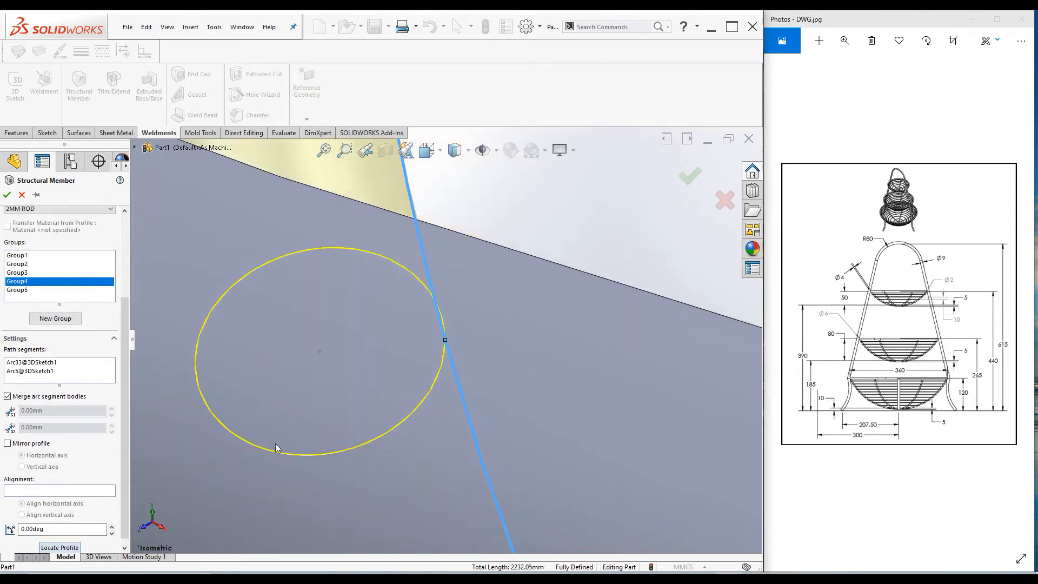
# - Locate the Group5 rod profile by its circumference point on the basket's centre side and accept the top basket's 2 mm ring members
pyautogui.click(17, 290)
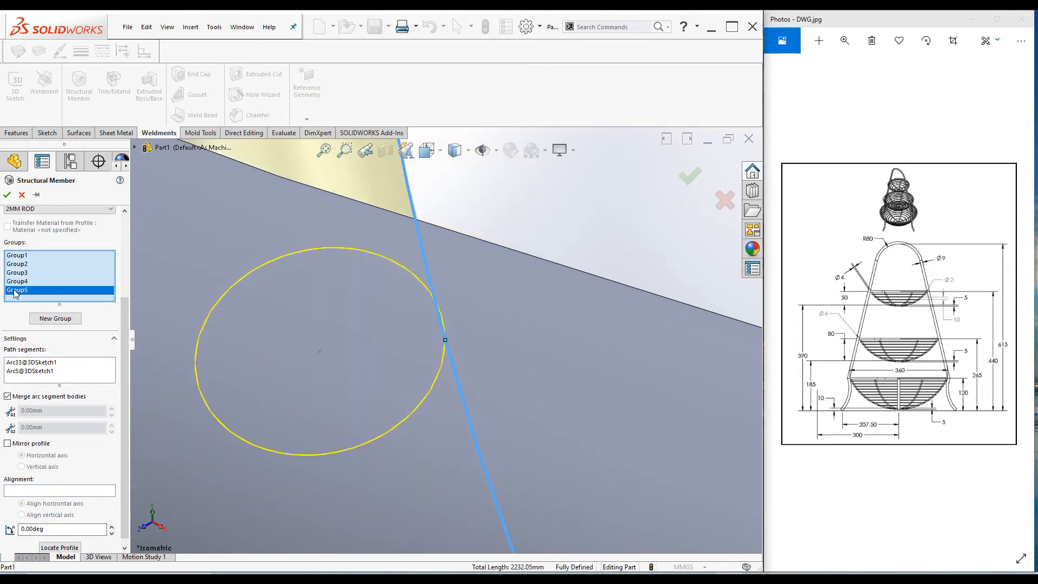
pyautogui.click(51, 547)
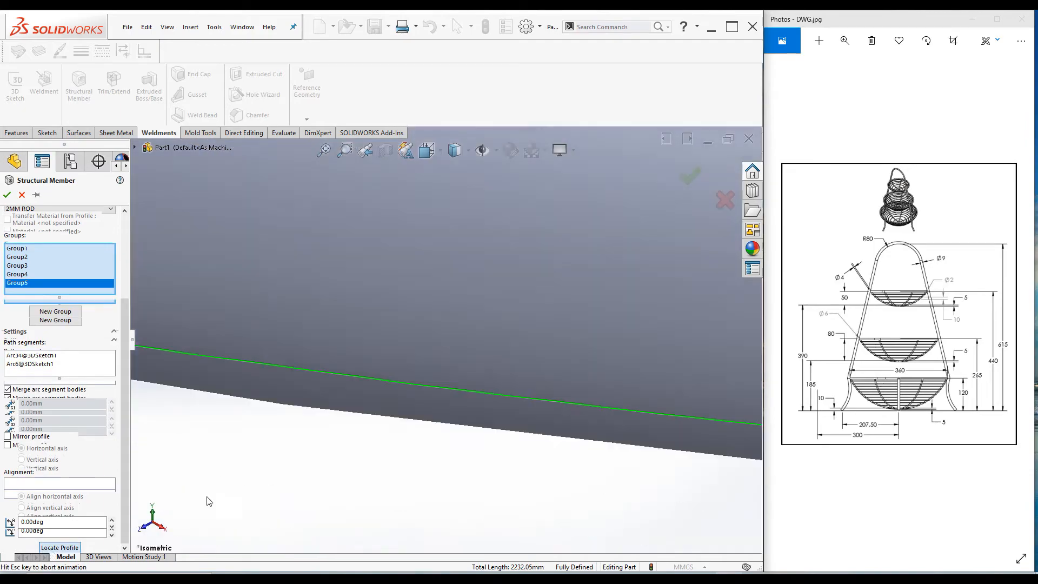
pyautogui.click(570, 318)
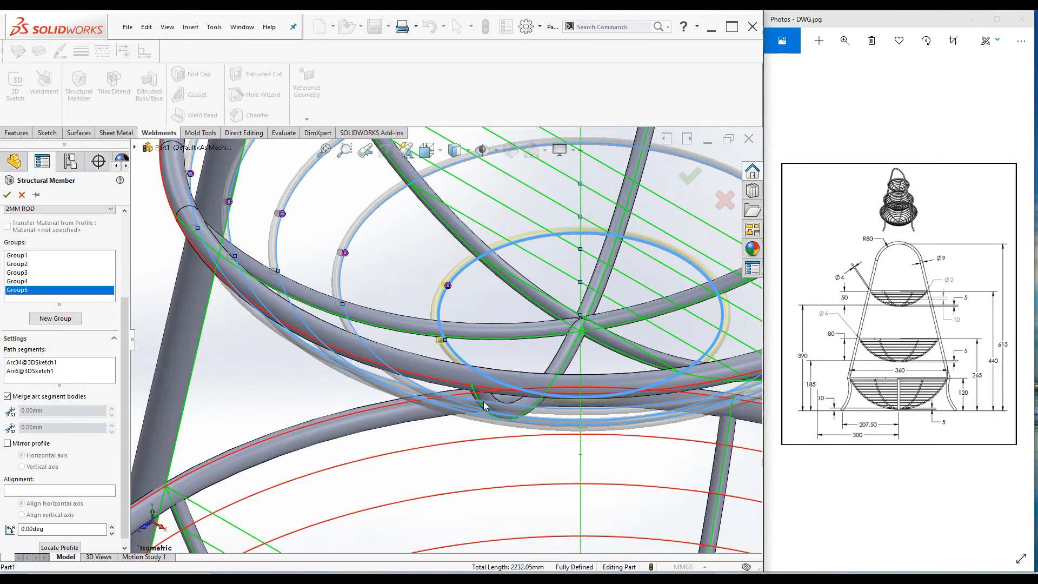
pyautogui.moveTo(402, 210); pyautogui.dragTo(256, 328, button='middle')
pyautogui.click(7, 194)
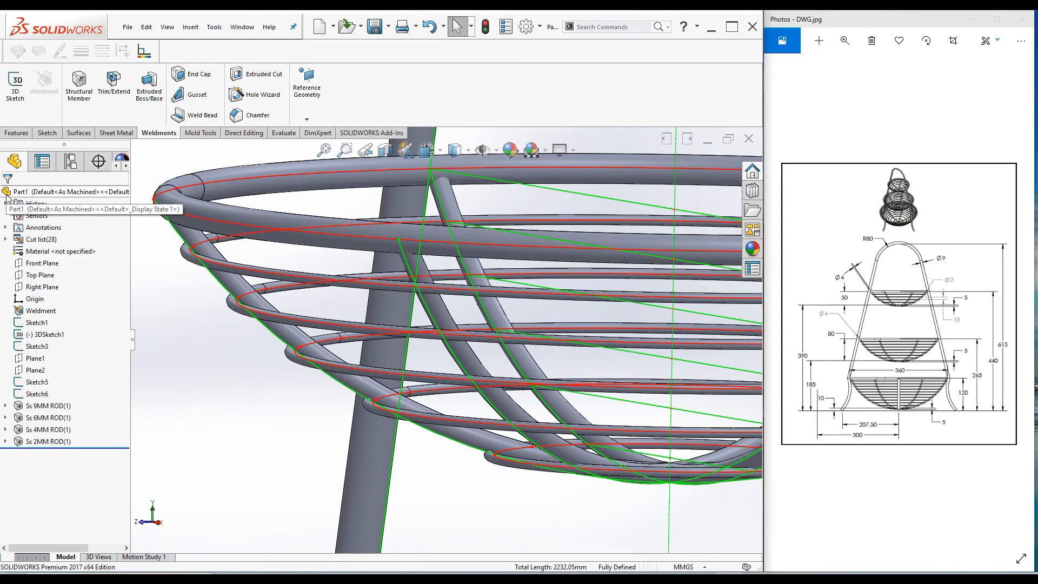
# - Examine how the ends of the top basket's 4 mm ribs meet its 6 mm rim
pyautogui.hotkey('ctrl', '7')
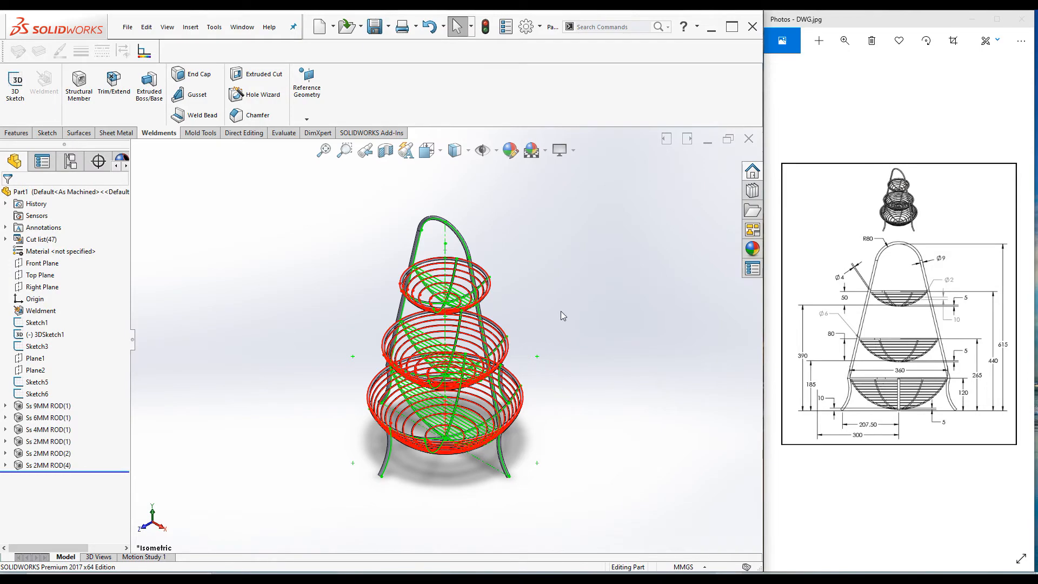
pyautogui.scroll(-10, 449, 288)
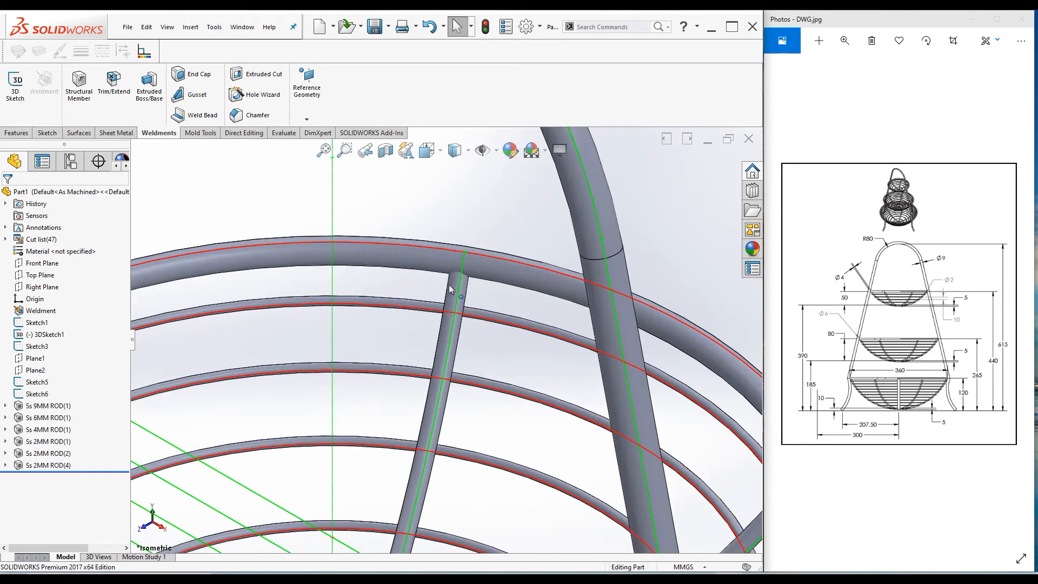
pyautogui.click(453, 290)
pyautogui.moveTo(533, 312); pyautogui.dragTo(596, 406, button='middle')
pyautogui.scroll(-3, 630, 414)
pyautogui.click(651, 458)
pyautogui.scroll(4, 461, 342)
pyautogui.scroll(-3, 344, 252)
pyautogui.scroll(-3, 342, 249)
pyautogui.click(378, 300)
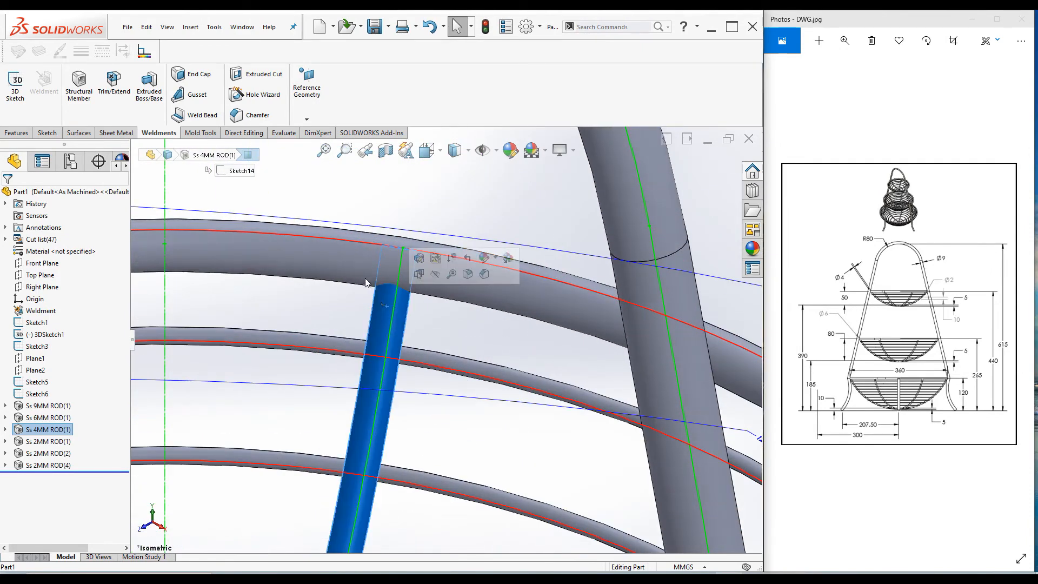
pyautogui.click(341, 257)
pyautogui.click(380, 306)
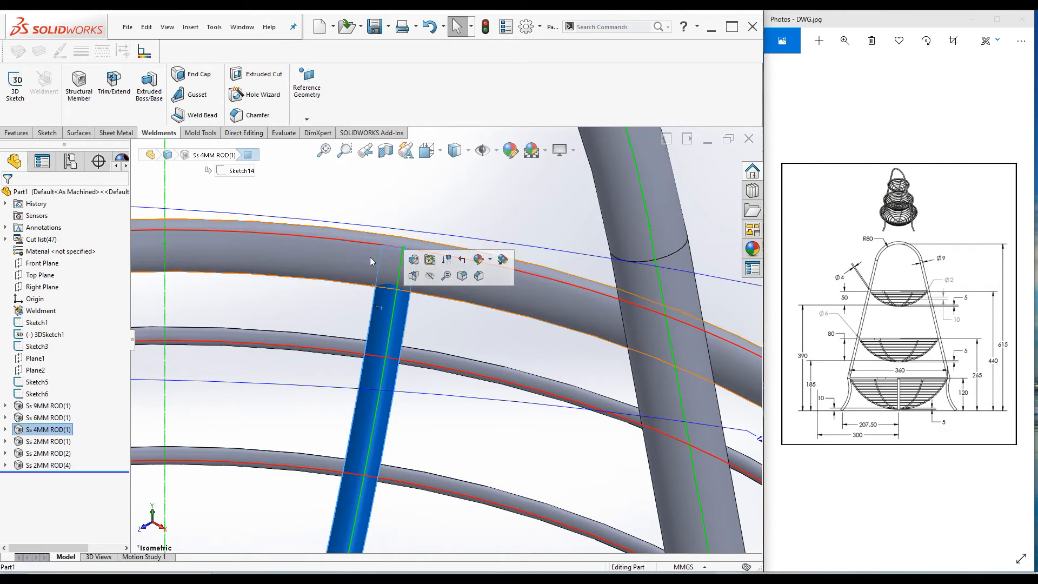
pyautogui.click(469, 319)
# - Trim the top basket's three 4 mm rib bodies against its 6 mm rim body with Trim/Extend, keeping the end-trim corner type
pyautogui.click(113, 85)
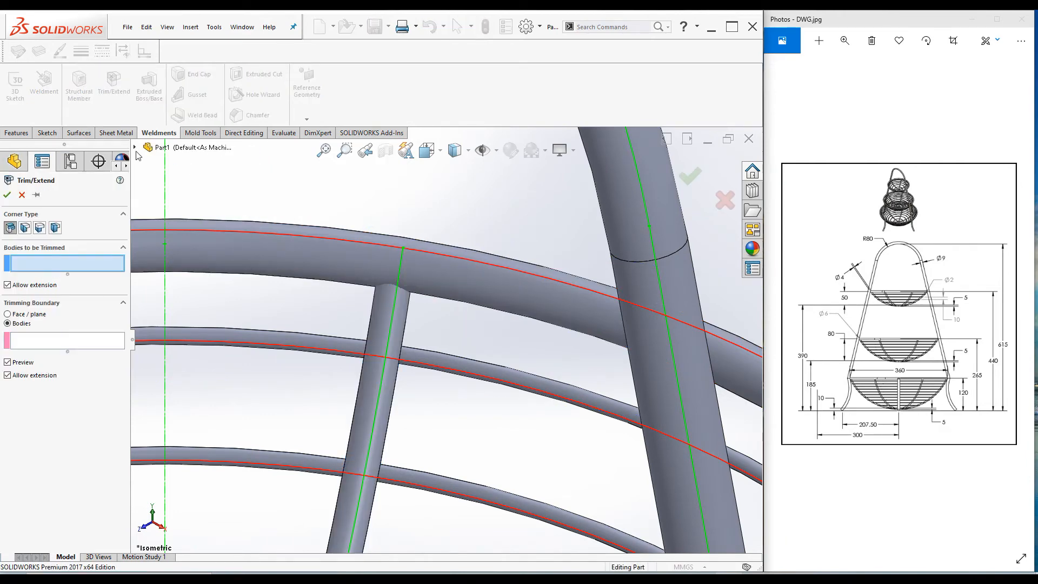
pyautogui.scroll(3, 475, 262)
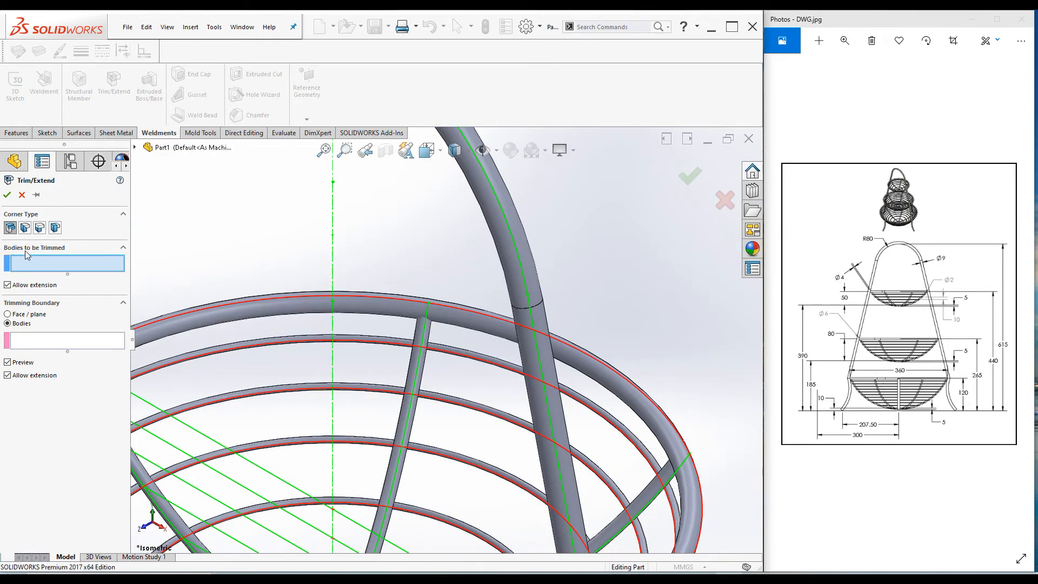
pyautogui.scroll(-5, 412, 378)
pyautogui.click(353, 357)
pyautogui.scroll(5, 352, 357)
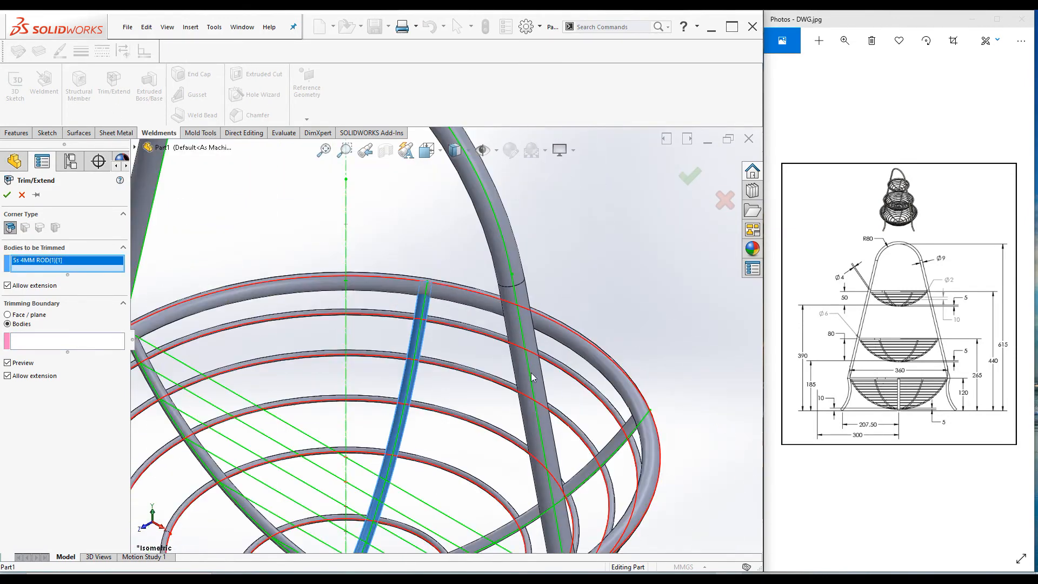
pyautogui.scroll(-5, 498, 356)
pyautogui.click(498, 358)
pyautogui.scroll(5, 497, 356)
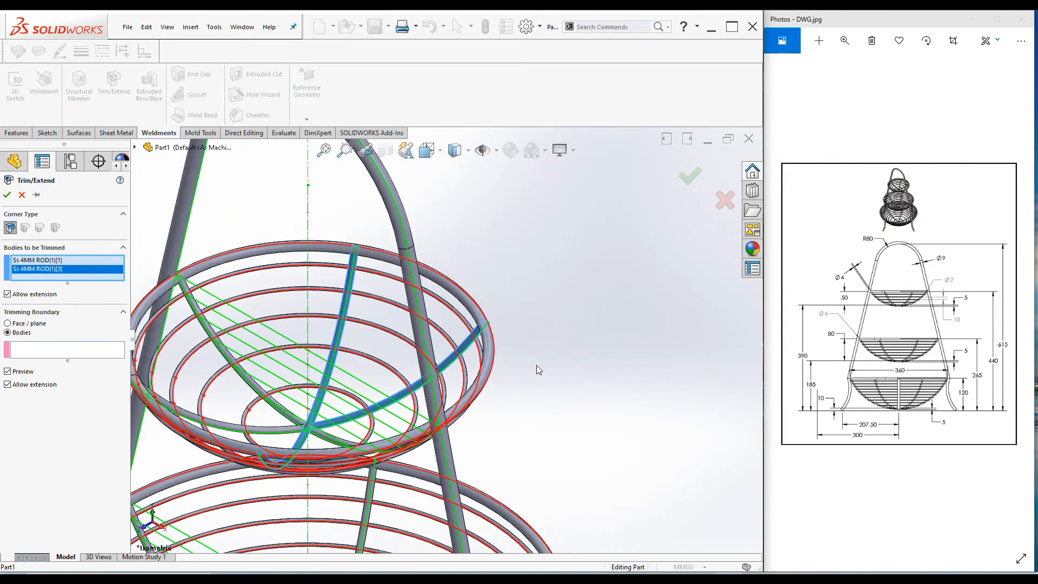
pyautogui.scroll(-6, 537, 377)
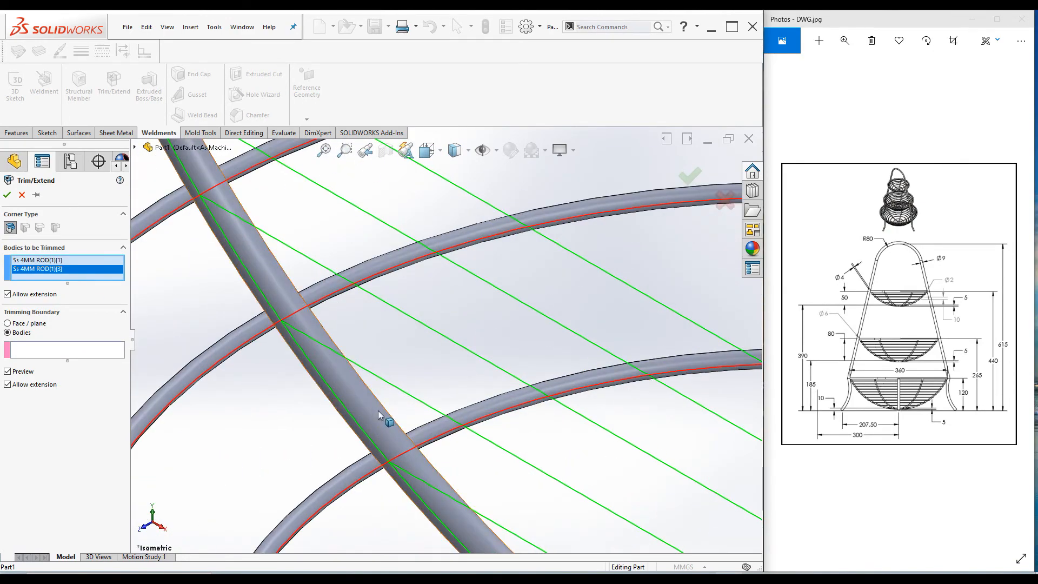
pyautogui.click(377, 410)
pyautogui.scroll(5, 368, 437)
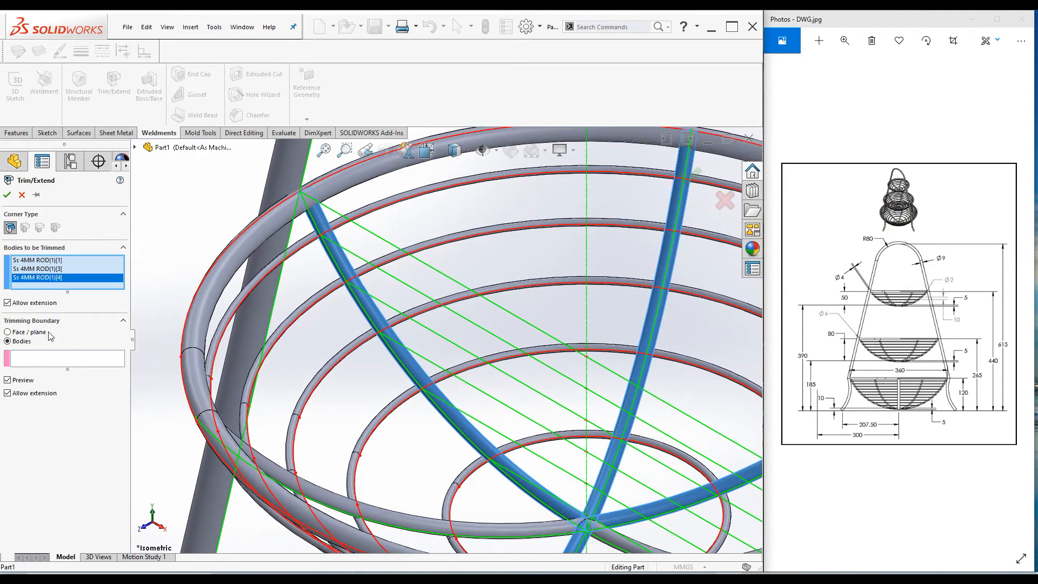
pyautogui.click(45, 363)
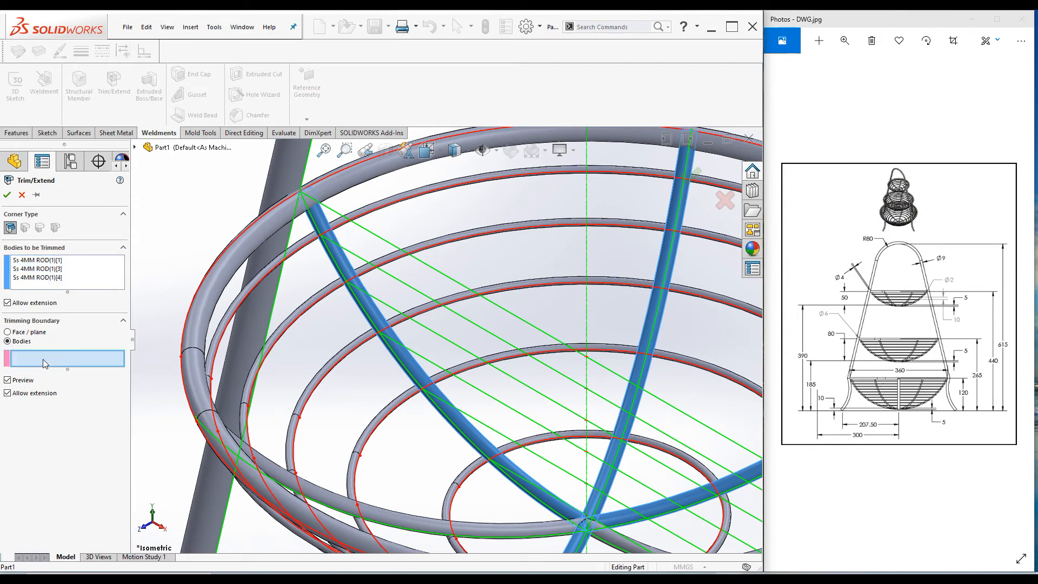
pyautogui.click(204, 309)
pyautogui.scroll(3, 203, 306)
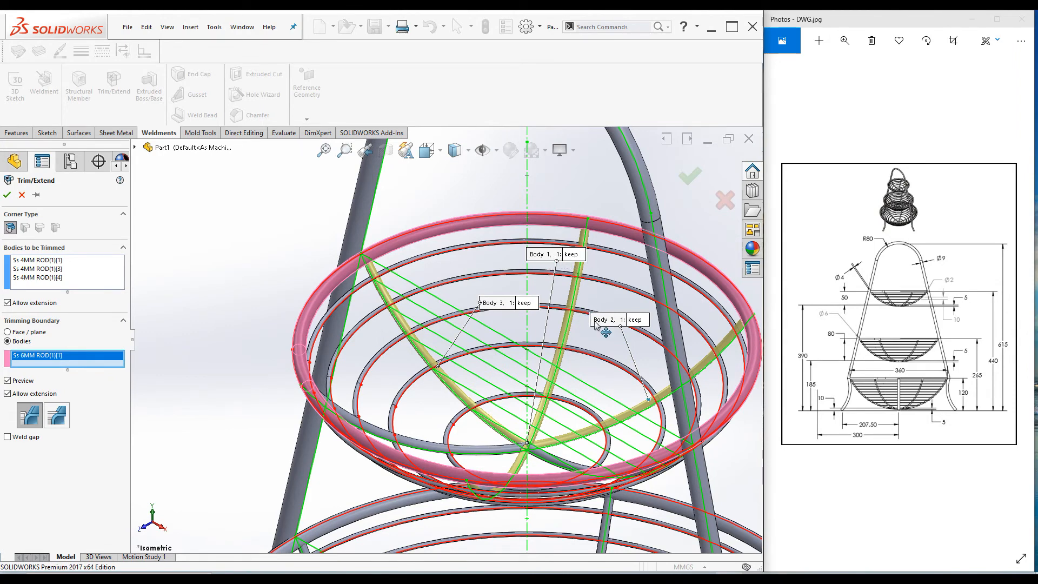
pyautogui.click(7, 194)
pyautogui.scroll(-5, 580, 245)
pyautogui.scroll(-3, 580, 245)
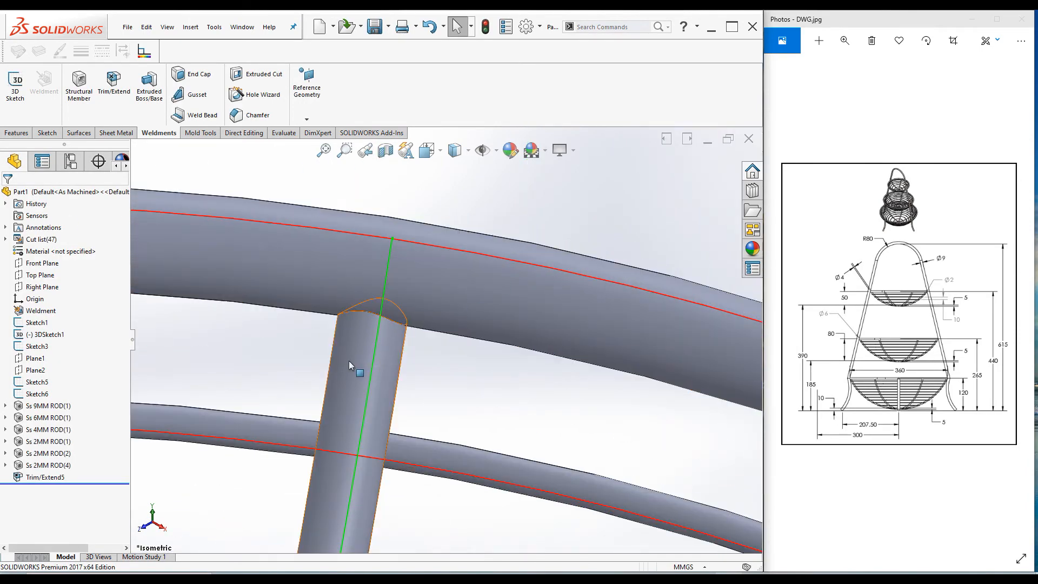
pyautogui.scroll(10, 442, 359)
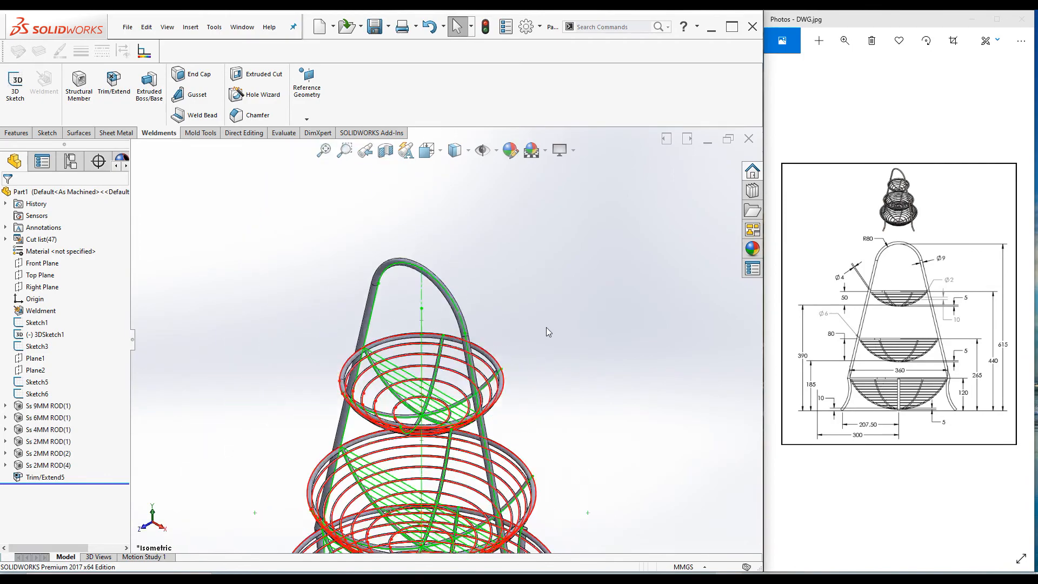
# - Trim the middle basket's three 4 mm rib bodies with its 6 mm rim body as the trimming boundary
pyautogui.scroll(-3, 408, 485)
pyautogui.scroll(4, 408, 484)
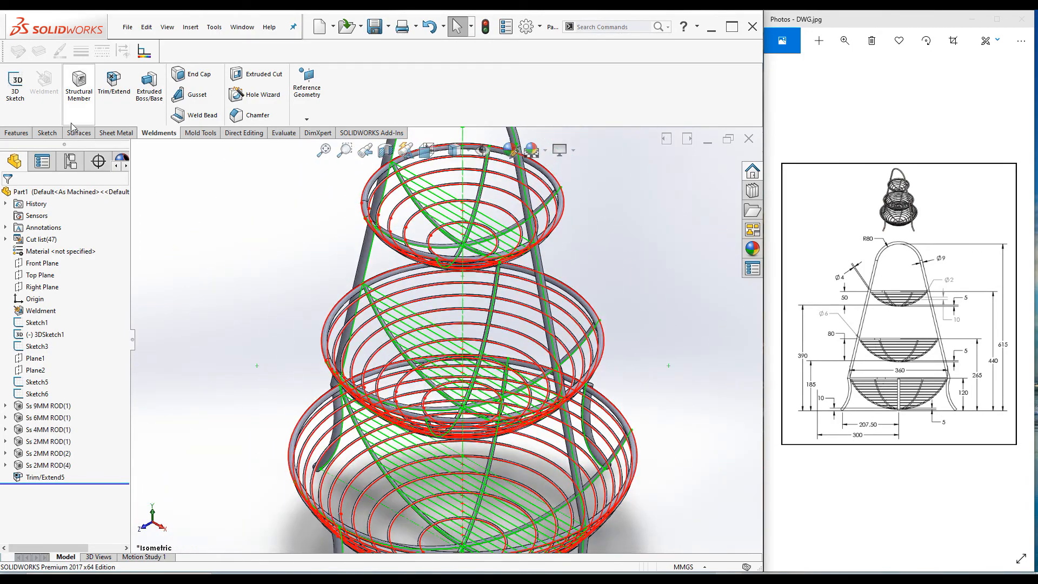
pyautogui.click(112, 82)
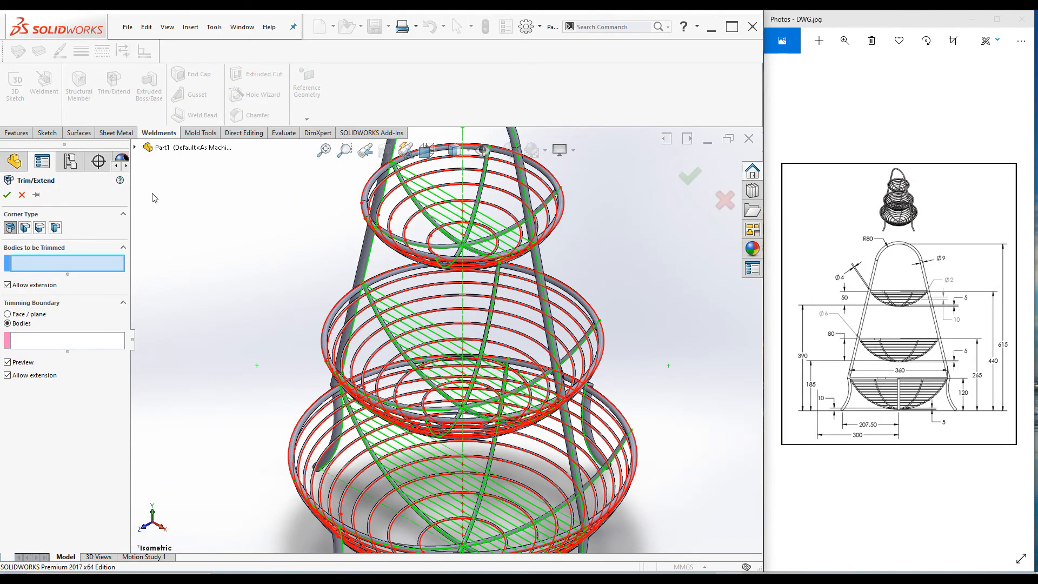
pyautogui.scroll(-6, 335, 320)
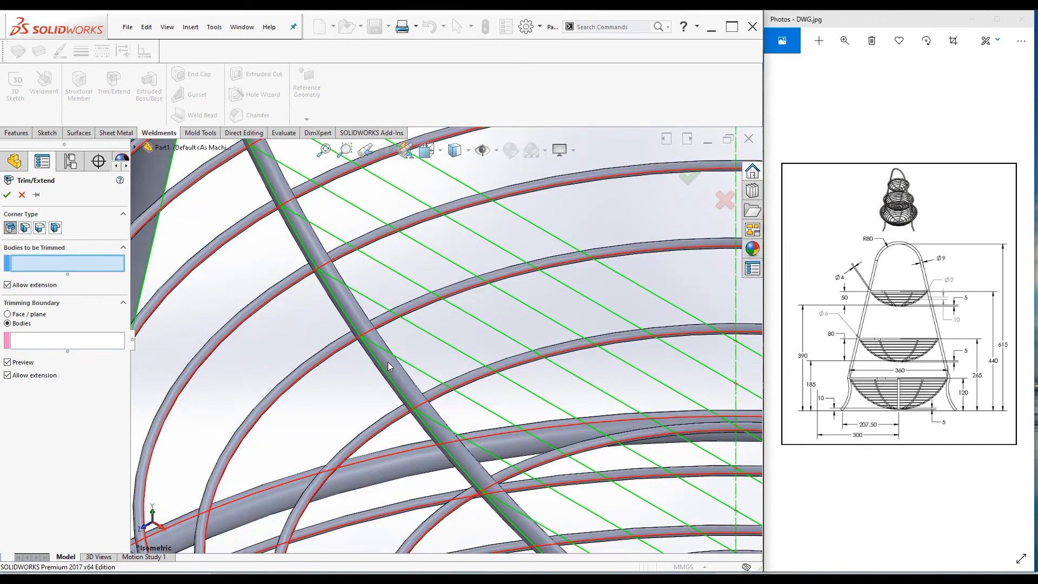
pyautogui.click(389, 362)
pyautogui.scroll(-1, 461, 389)
pyautogui.scroll(-3, 557, 346)
pyautogui.click(540, 358)
pyautogui.scroll(4, 553, 370)
pyautogui.scroll(-3, 554, 369)
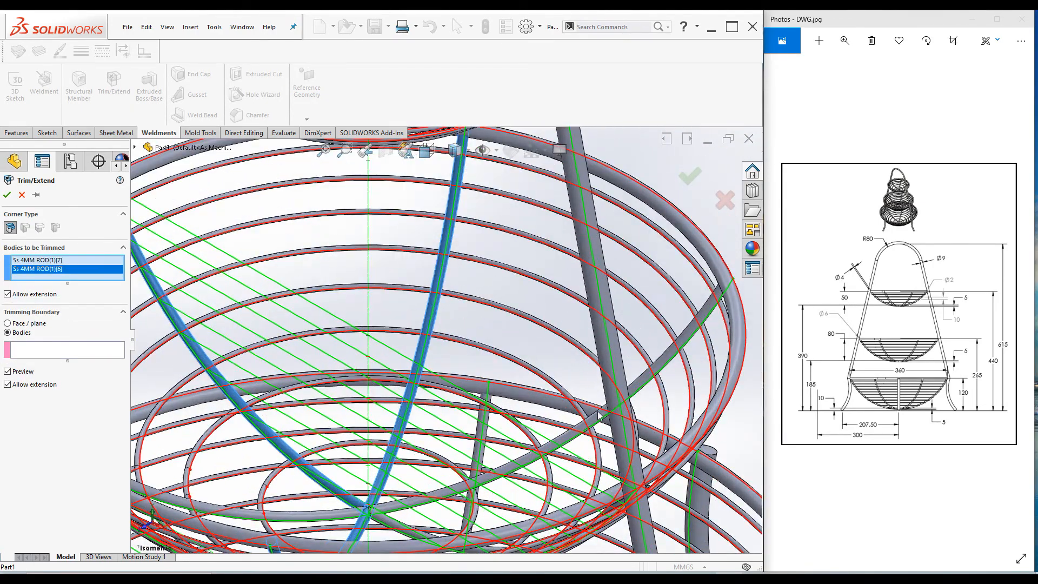
pyautogui.click(633, 388)
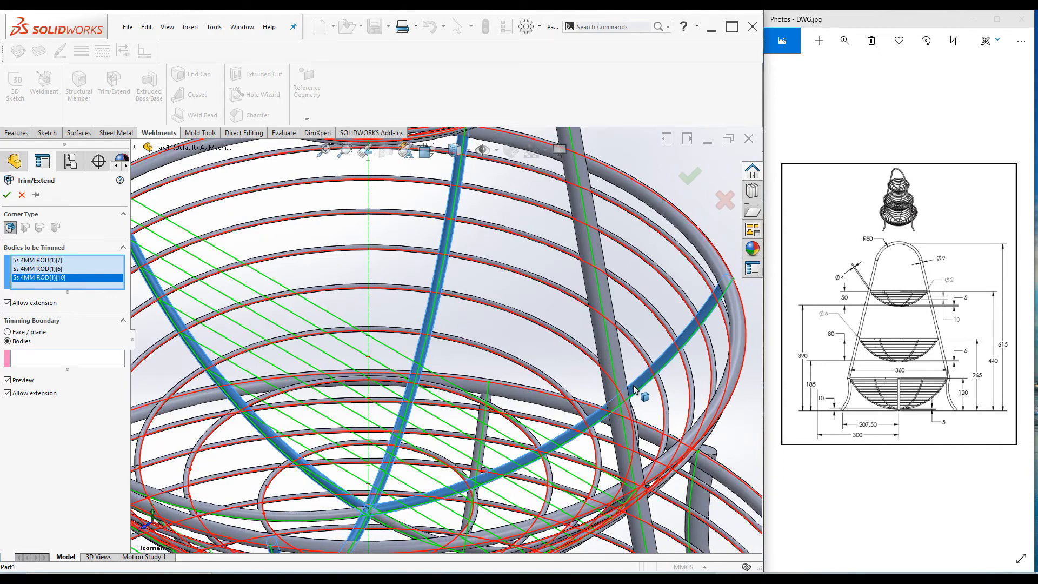
pyautogui.click(32, 360)
pyautogui.click(670, 216)
pyautogui.scroll(5, 287, 342)
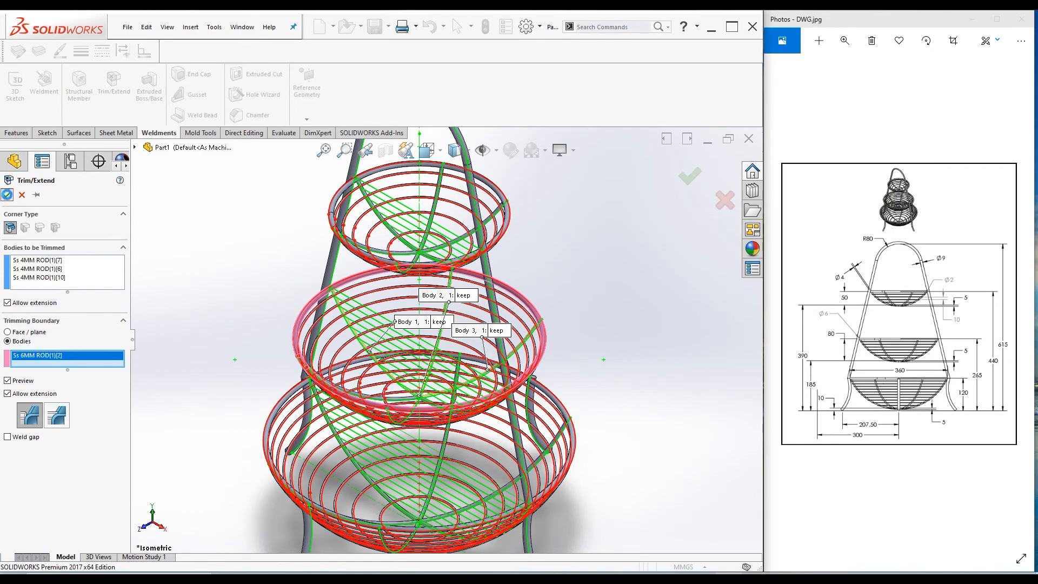
pyautogui.click(7, 195)
# - Trim the bottom basket's three 4 mm rib bodies with its 6 mm rim body as the trimming boundary
pyautogui.click(114, 84)
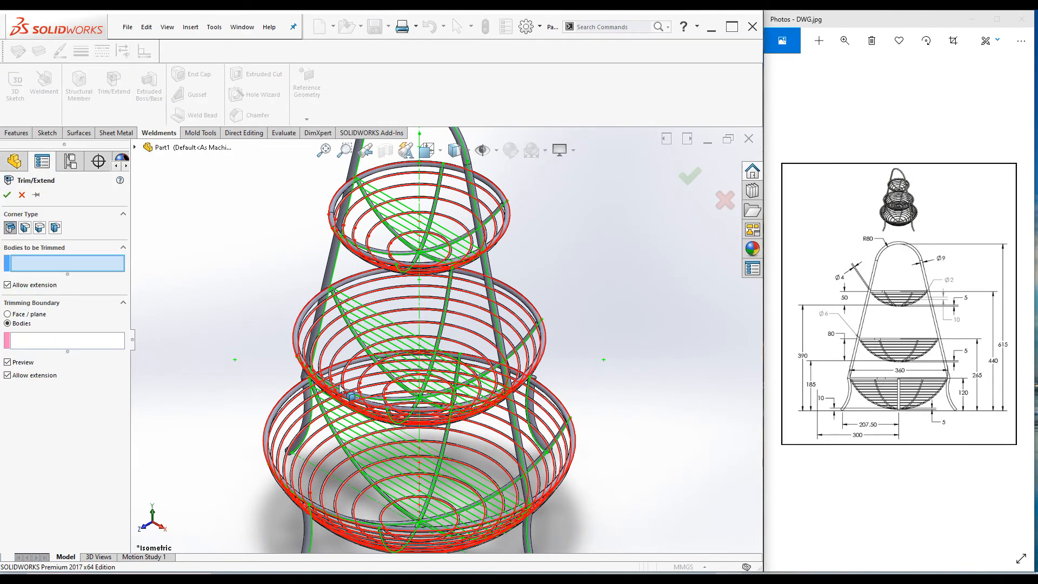
pyautogui.scroll(2, 421, 271)
pyautogui.scroll(-5, 487, 384)
pyautogui.scroll(-5, 486, 384)
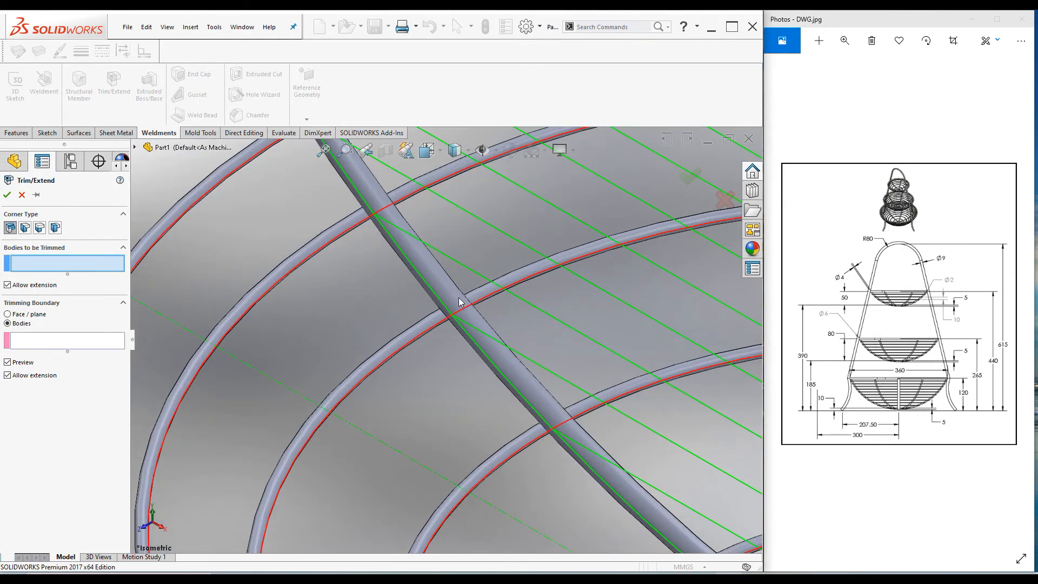
pyautogui.click(440, 281)
pyautogui.scroll(3, 429, 412)
pyautogui.scroll(3, 430, 412)
pyautogui.scroll(-6, 622, 265)
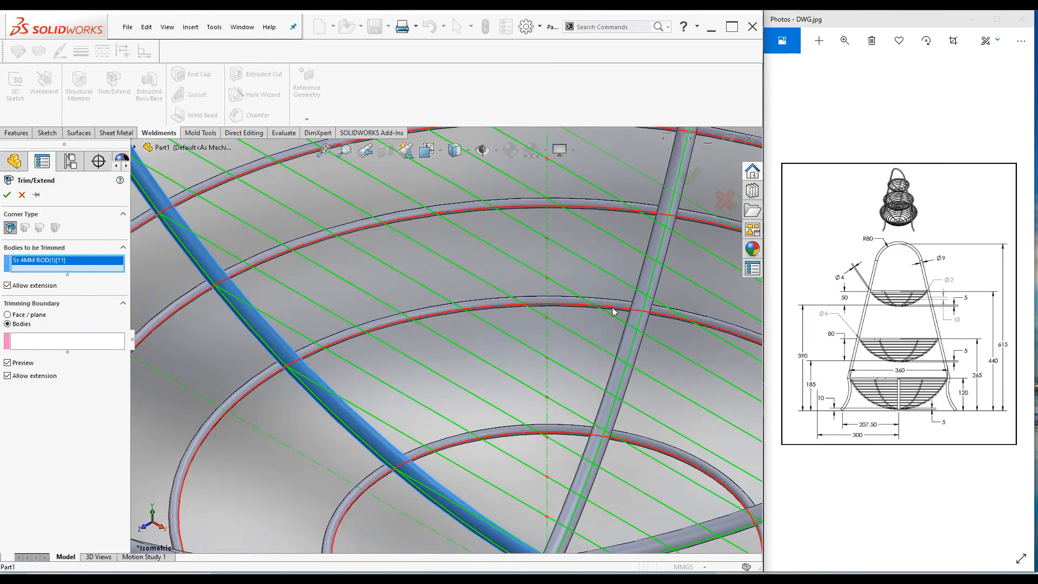
pyautogui.click(625, 259)
pyautogui.scroll(3, 560, 358)
pyautogui.scroll(-3, 554, 411)
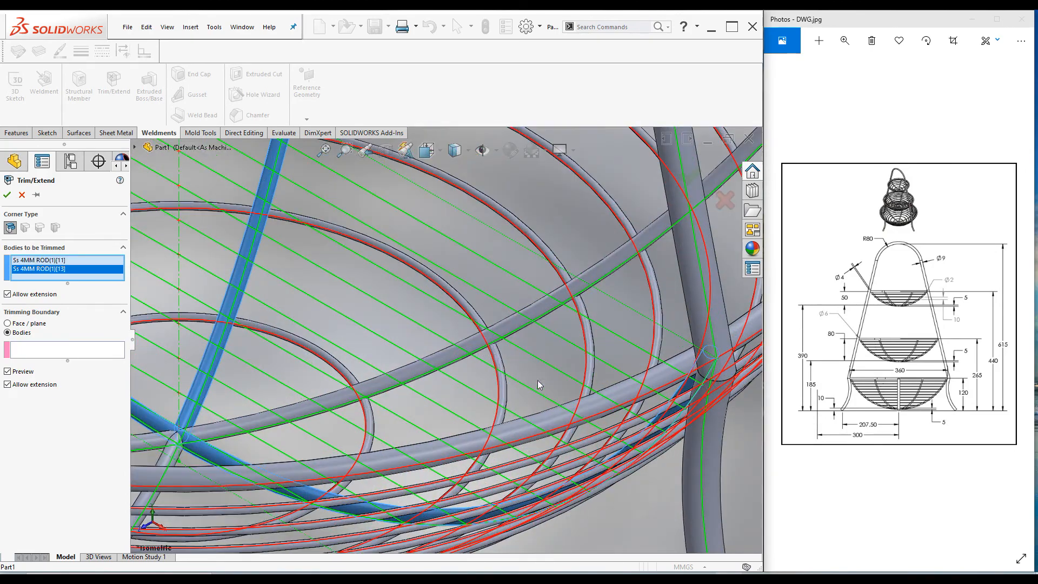
pyautogui.click(479, 341)
pyautogui.scroll(5, 502, 406)
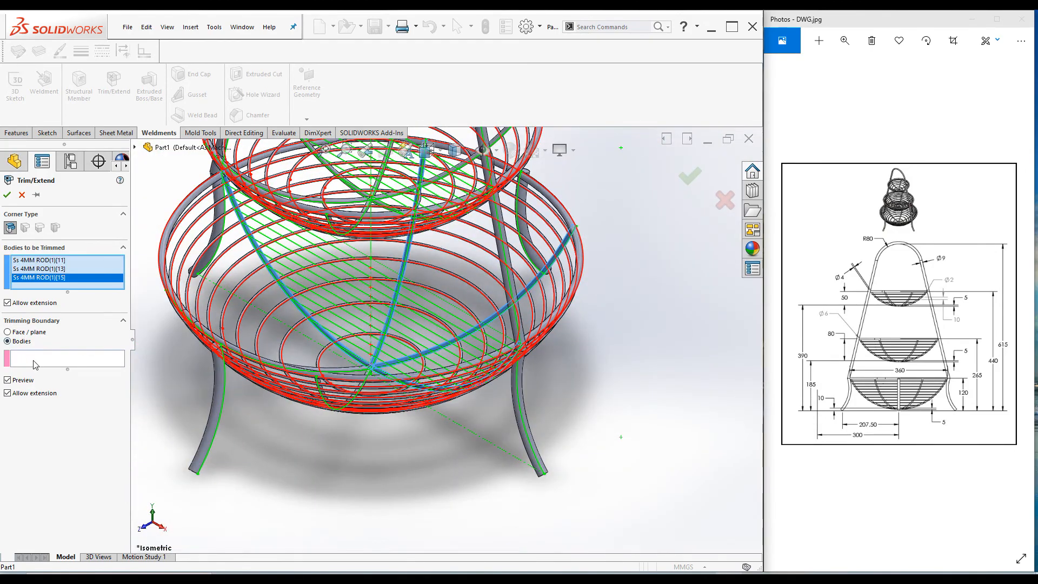
pyautogui.click(123, 363)
pyautogui.scroll(-5, 486, 303)
pyautogui.click(514, 236)
pyautogui.scroll(6, 622, 317)
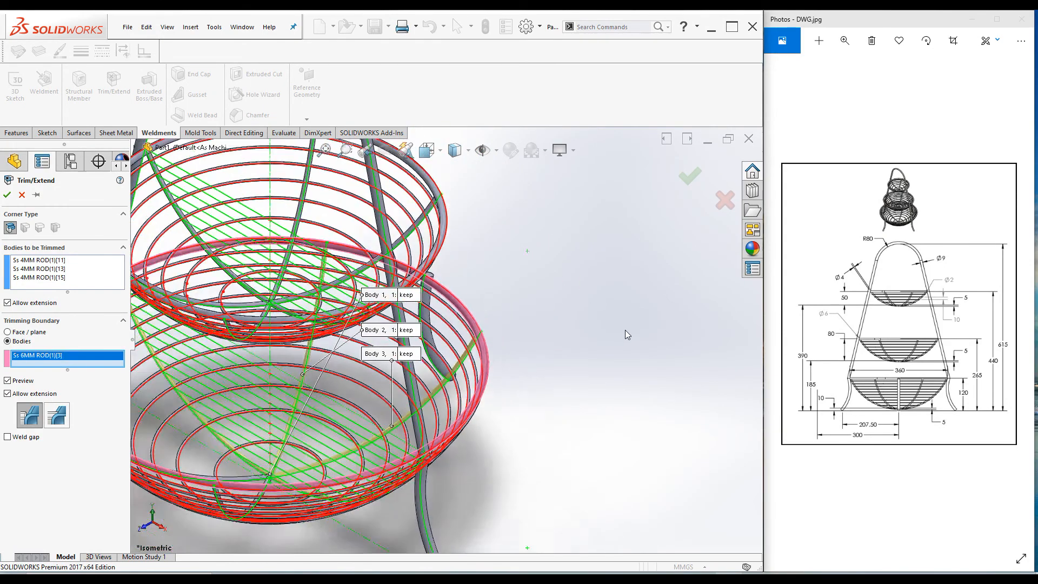
pyautogui.click(6, 196)
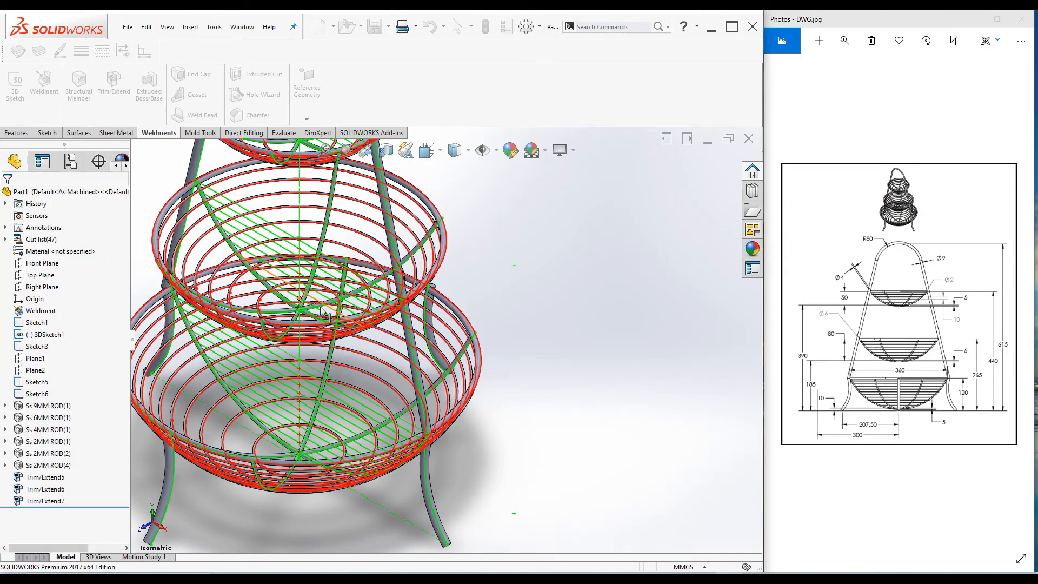
# - Examine the trimmed rib ends and the joints where the basket rims and ribs meet the 9 mm frame
pyautogui.scroll(-5, 604, 380)
pyautogui.scroll(-6, 604, 380)
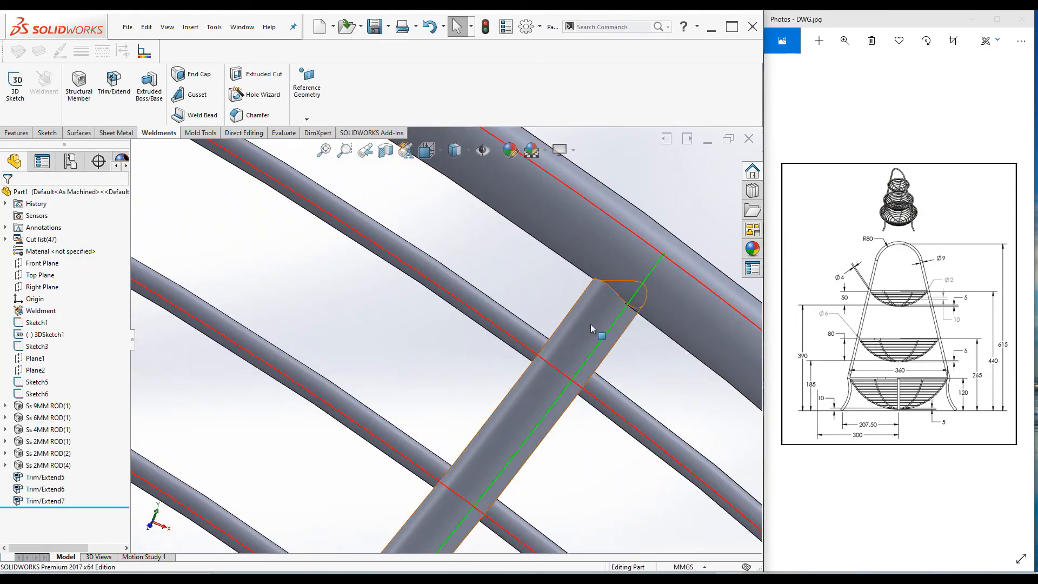
pyautogui.scroll(4, 591, 323)
pyautogui.scroll(9, 600, 346)
pyautogui.scroll(-4, 476, 322)
pyautogui.scroll(4, 378, 275)
pyautogui.scroll(-8, 378, 278)
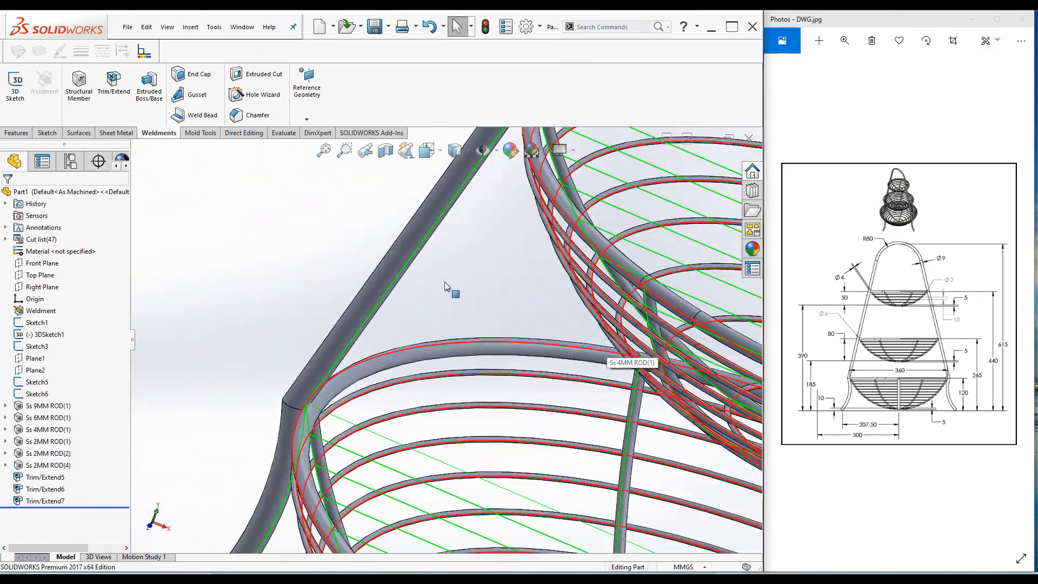
pyautogui.scroll(-4, 498, 204)
pyautogui.scroll(8, 453, 301)
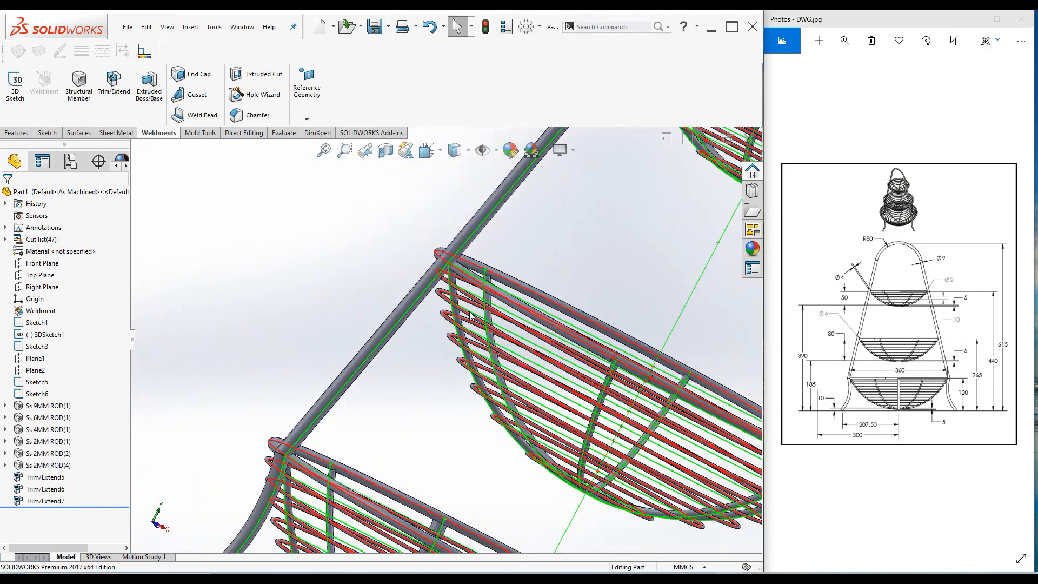
pyautogui.scroll(-7, 441, 278)
pyautogui.moveTo(402, 208); pyautogui.dragTo(373, 254, button='middle')
pyautogui.scroll(-10, 359, 278)
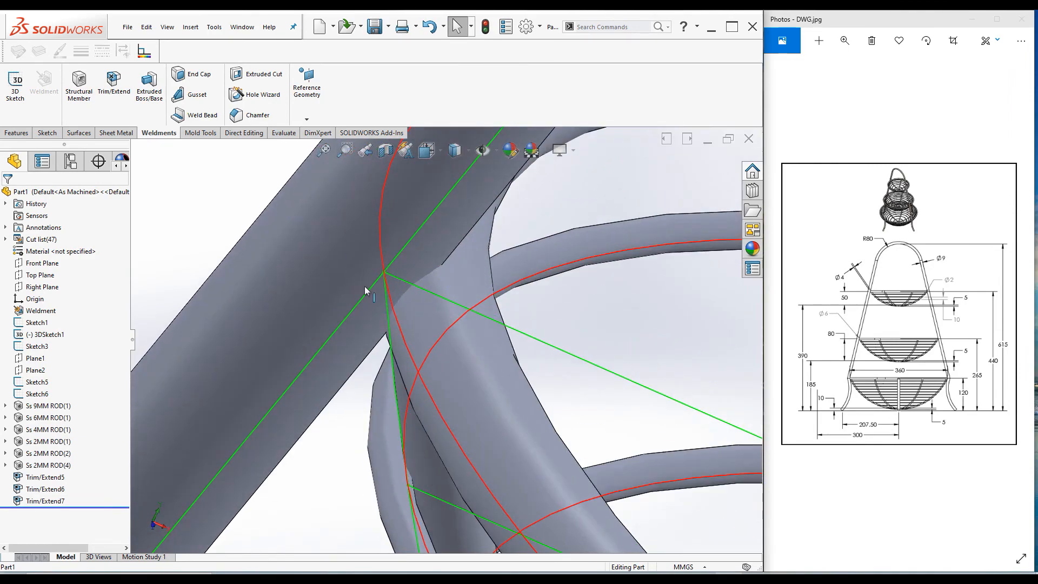
# - Inspect up close how the basket's 6 mm rim rod meets the sloping 9 mm frame rod
pyautogui.moveTo(426, 284); pyautogui.dragTo(446, 278, button='middle')
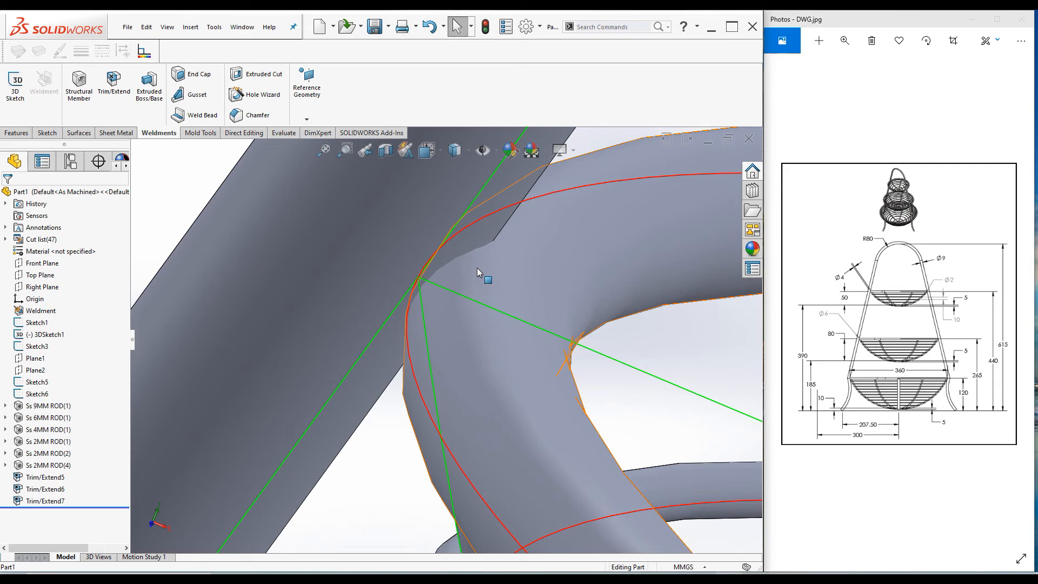
pyautogui.scroll(3, 478, 270)
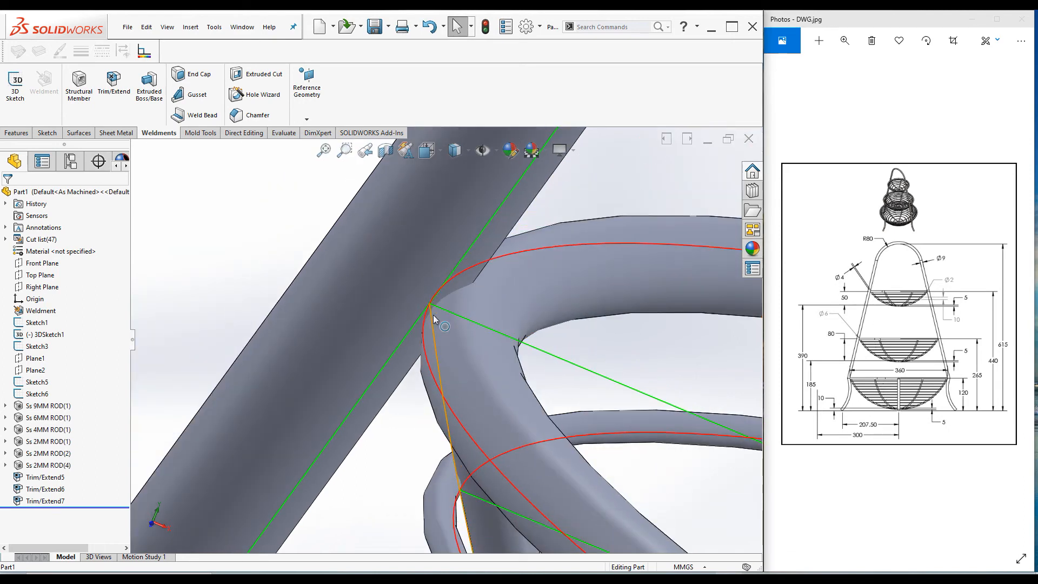
pyautogui.scroll(-2, 433, 315)
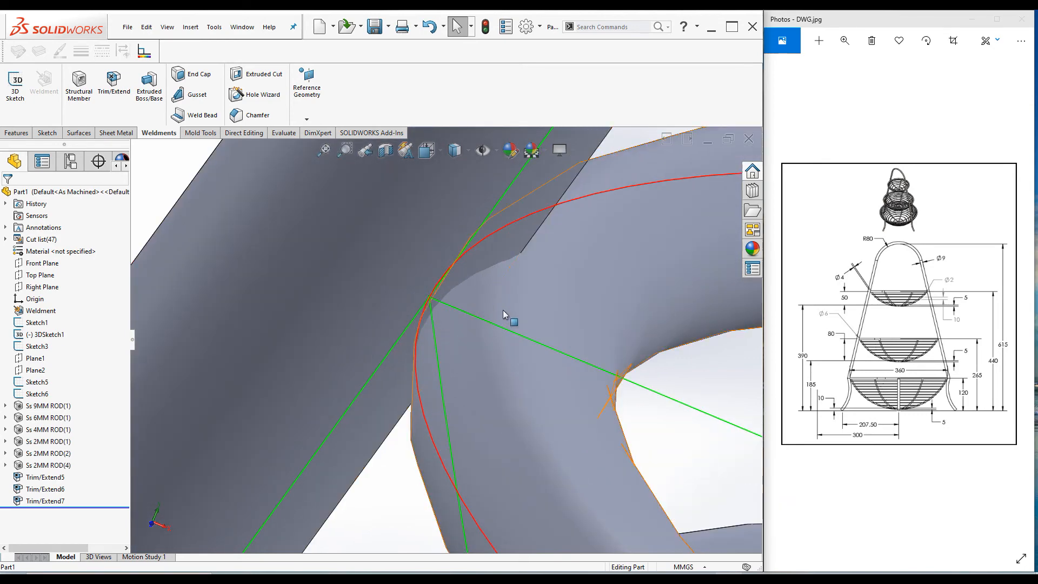
pyautogui.scroll(4, 488, 326)
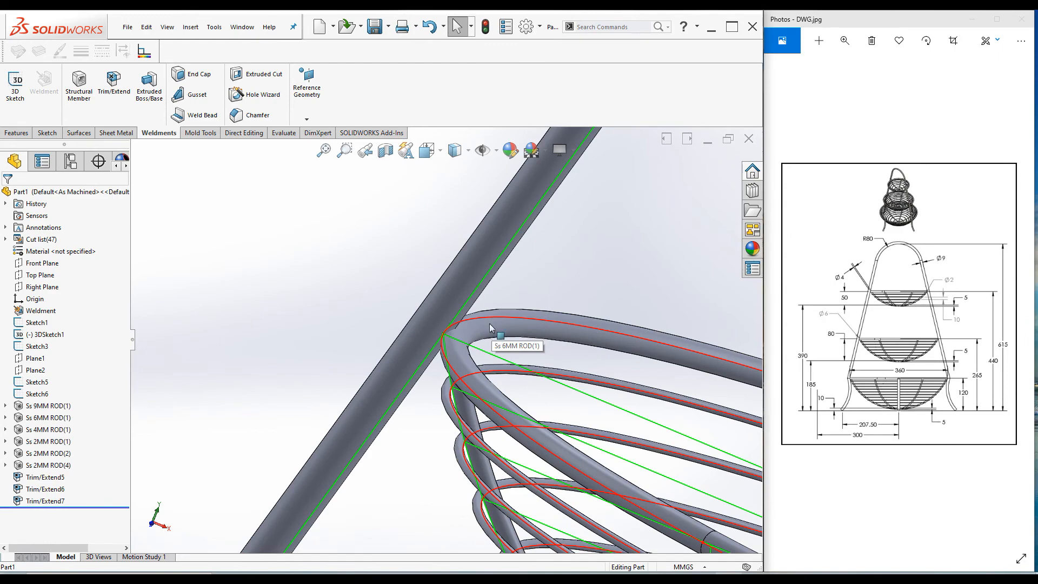
pyautogui.scroll(2, 488, 331)
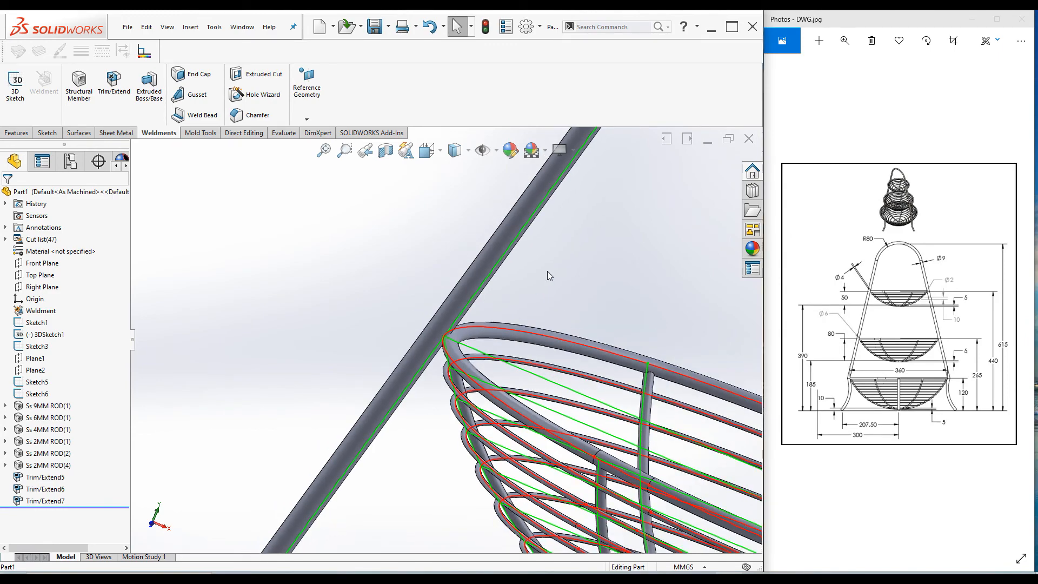
# - Show the whole stand in isometric view and hide Sketch1, 3DSketch1, Sketch3, Sketch5 and Sketch6
pyautogui.hotkey('ctrl', '7')
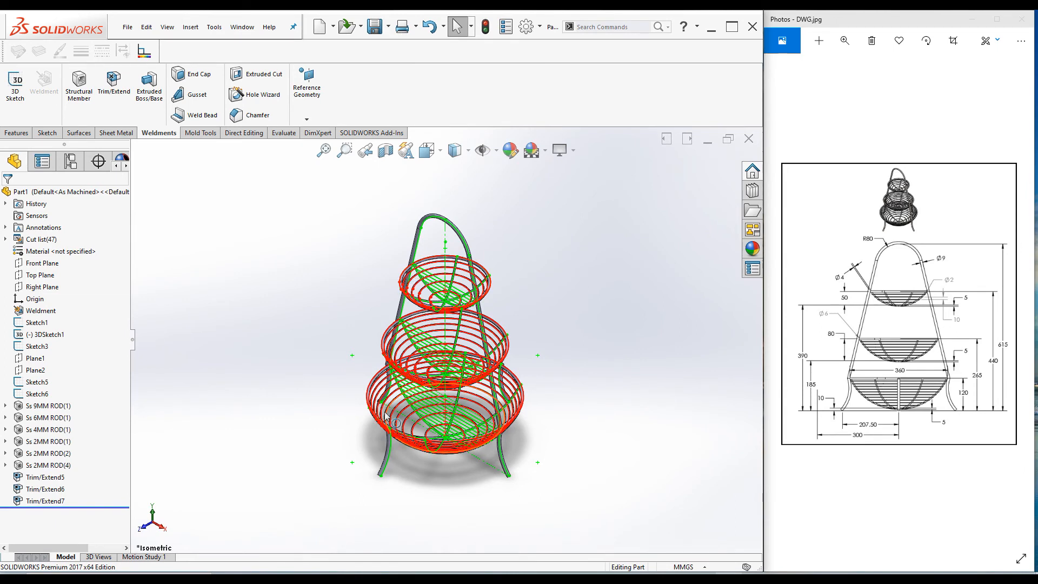
pyautogui.click(33, 324)
pyautogui.keyDown('ctrl'); pyautogui.click(46, 334); pyautogui.keyUp('ctrl')
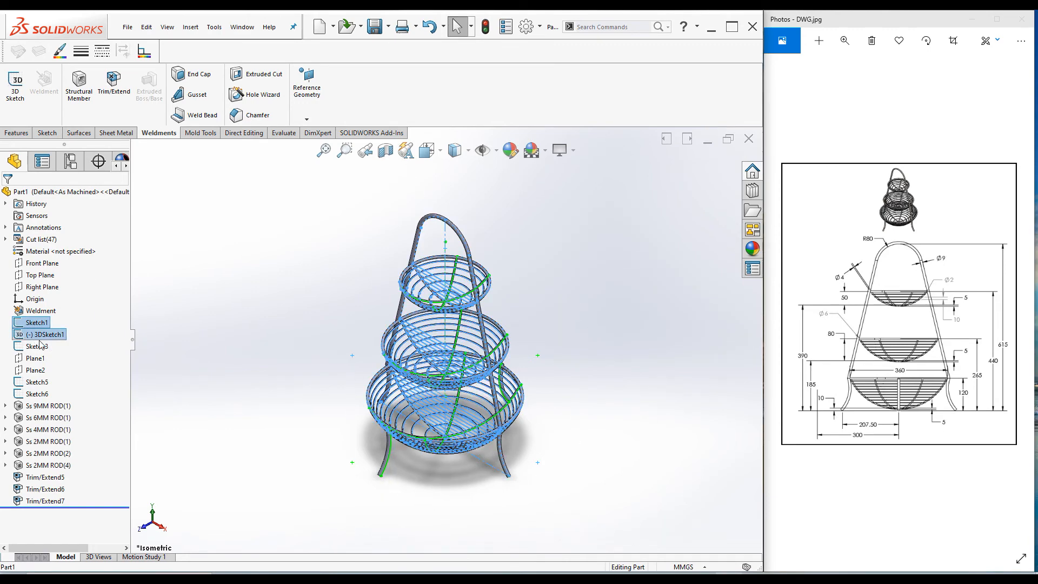
pyautogui.keyDown('ctrl'); pyautogui.click(37, 346); pyautogui.keyUp('ctrl')
pyautogui.keyDown('ctrl'); pyautogui.click(37, 382); pyautogui.keyUp('ctrl')
pyautogui.keyDown('ctrl'); pyautogui.click(37, 393); pyautogui.keyUp('ctrl')
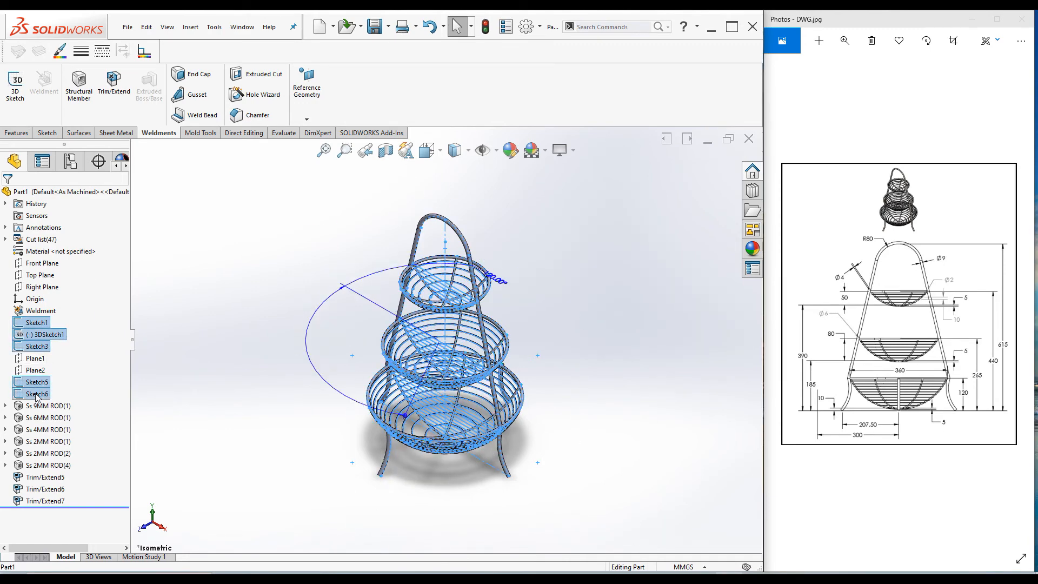
pyautogui.rightClick(36, 395)
pyautogui.click(46, 379)
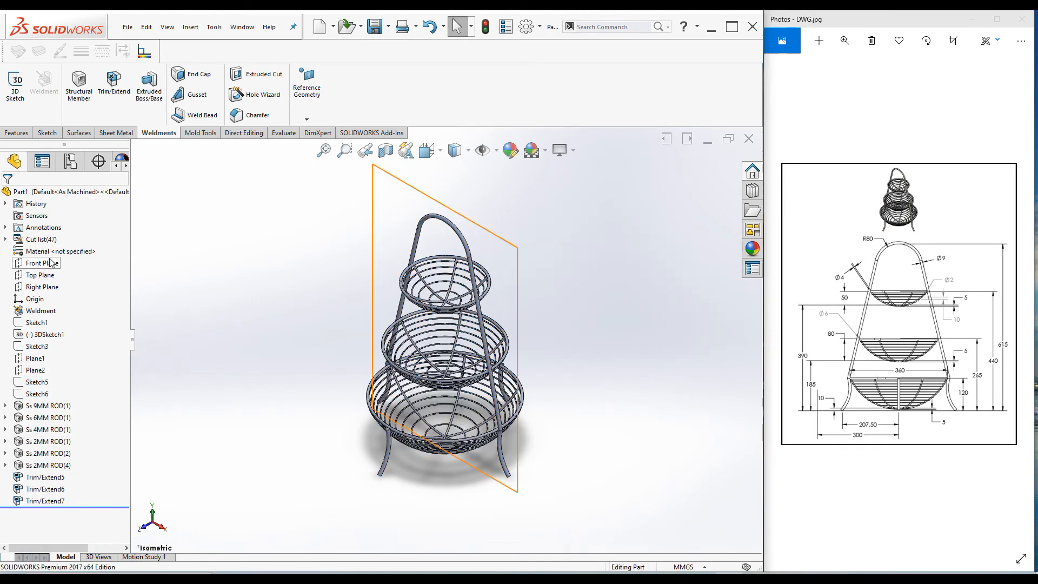
# - Assign the AISI 304 steel material to the basket stand part
pyautogui.rightClick(47, 254)
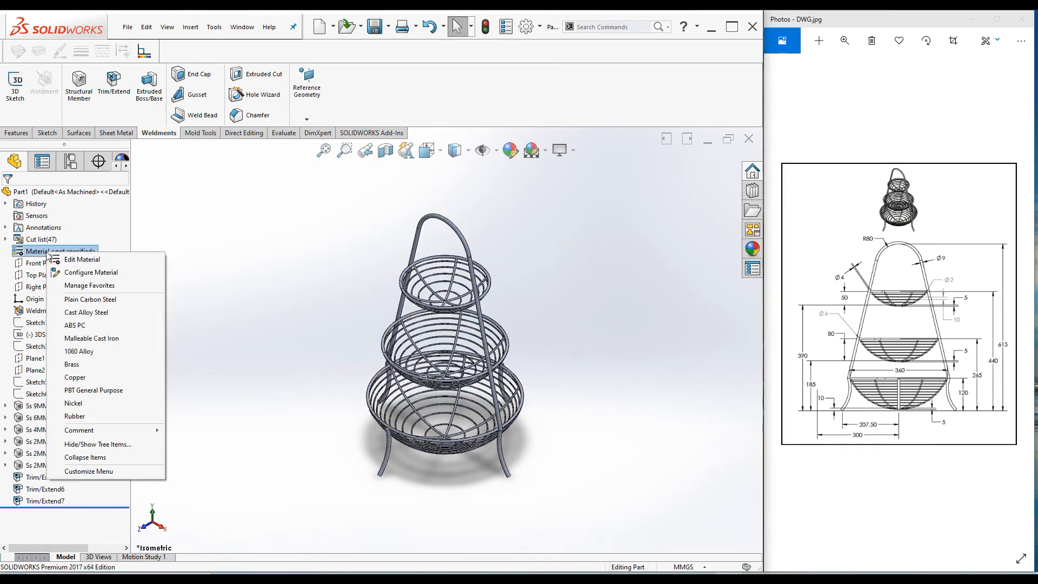
pyautogui.click(80, 260)
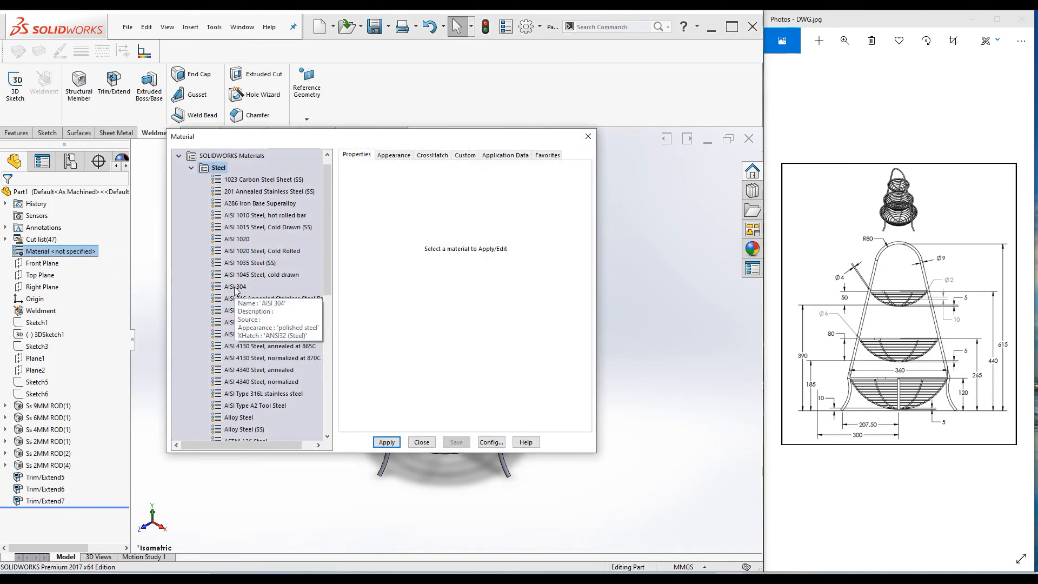
pyautogui.click(235, 287)
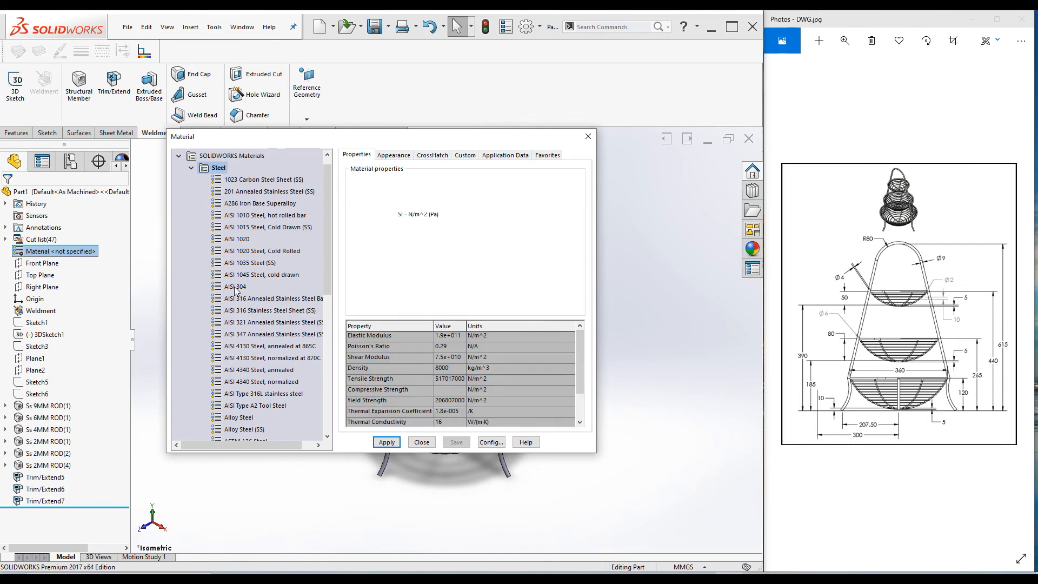
pyautogui.click(386, 442)
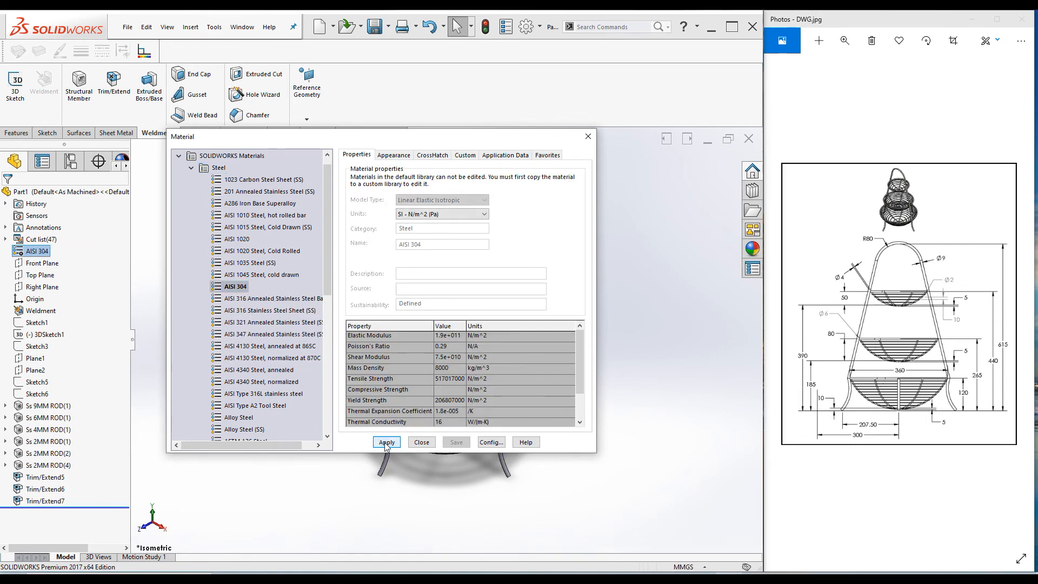
pyautogui.click(421, 443)
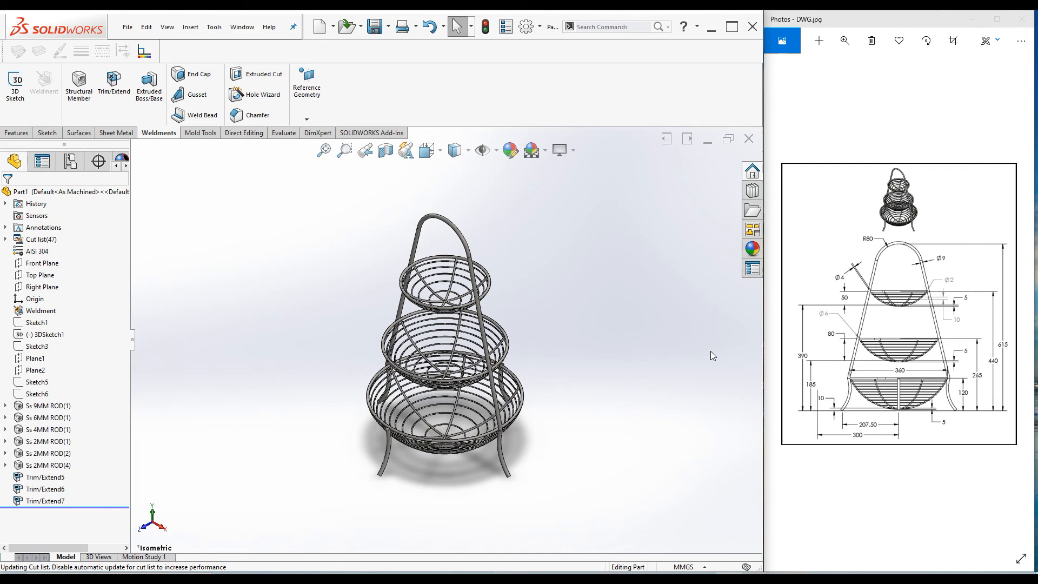